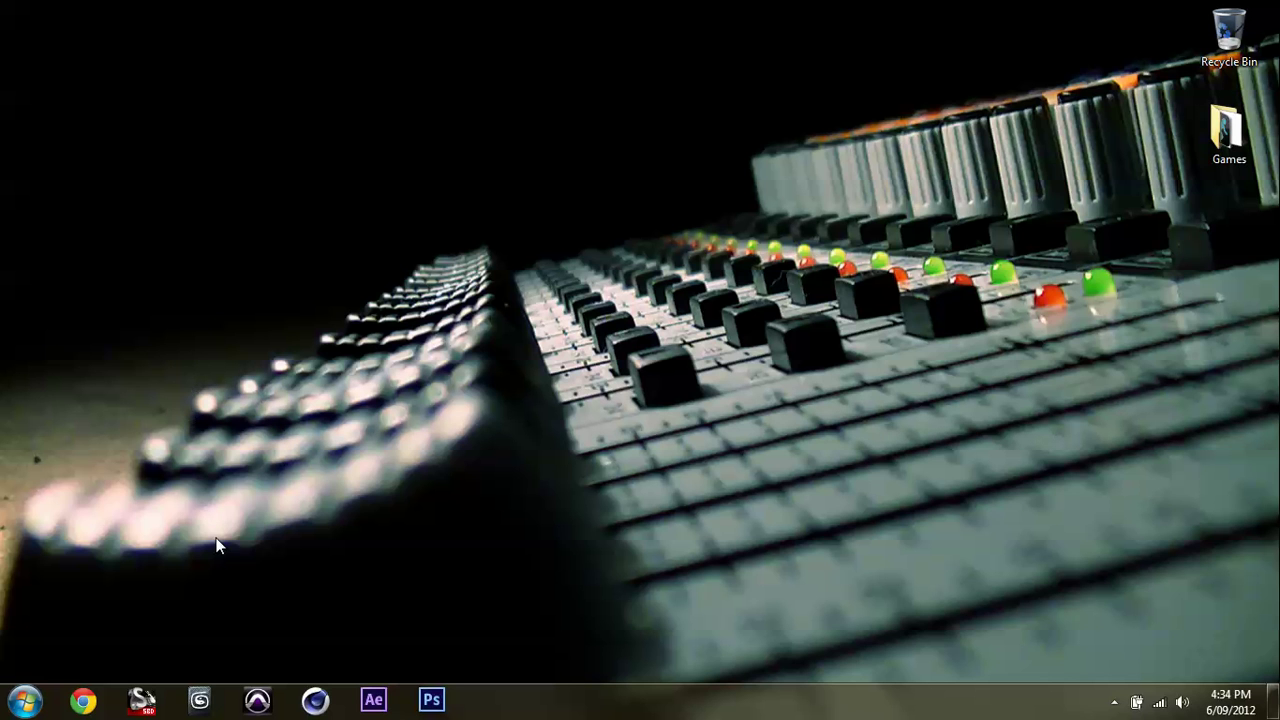
{"action": "left_click", "coordinate": [24, 700]}
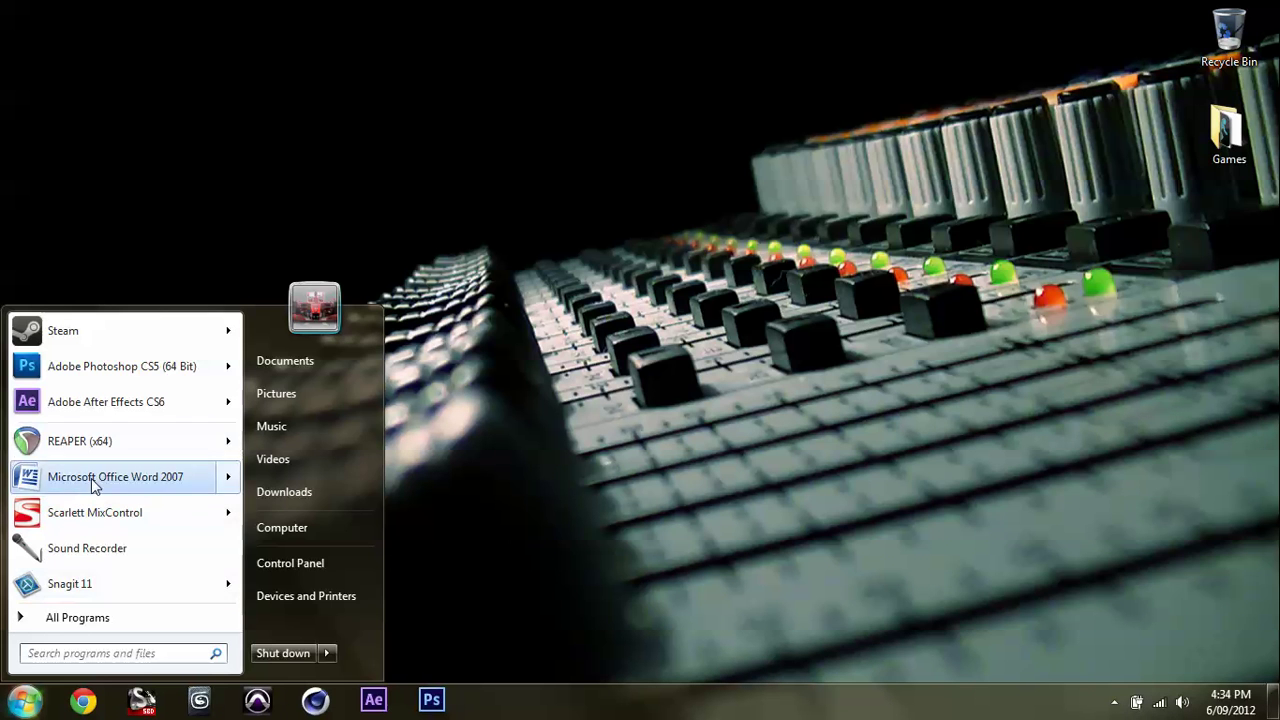
{"action": "mouse_move", "coordinate": [124, 450]}
{"action": "left_click", "coordinate": [398, 237]}
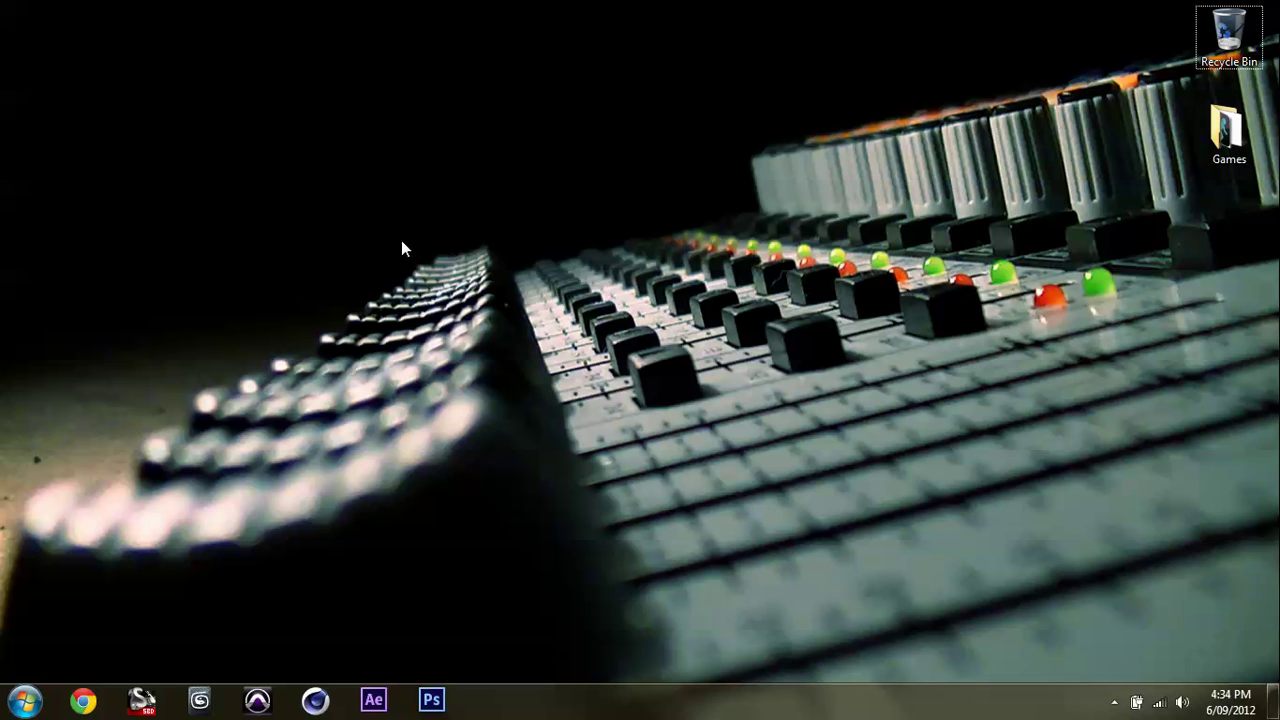
Open the MIDI-OX readme from the installed programs and close it again
{"action": "left_click", "coordinate": [24, 700]}
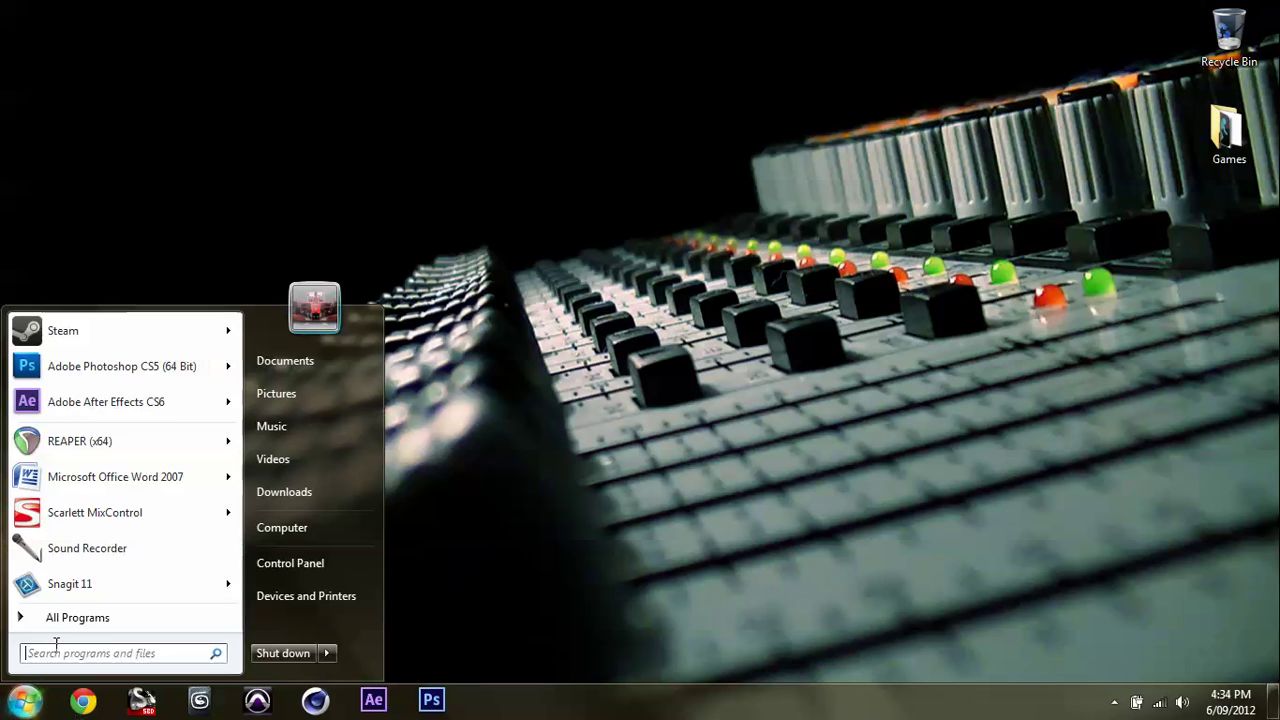
{"action": "left_click", "coordinate": [72, 618]}
{"action": "scroll", "coordinate": [125, 545], "scroll_direction": "down", "scroll_amount": 10}
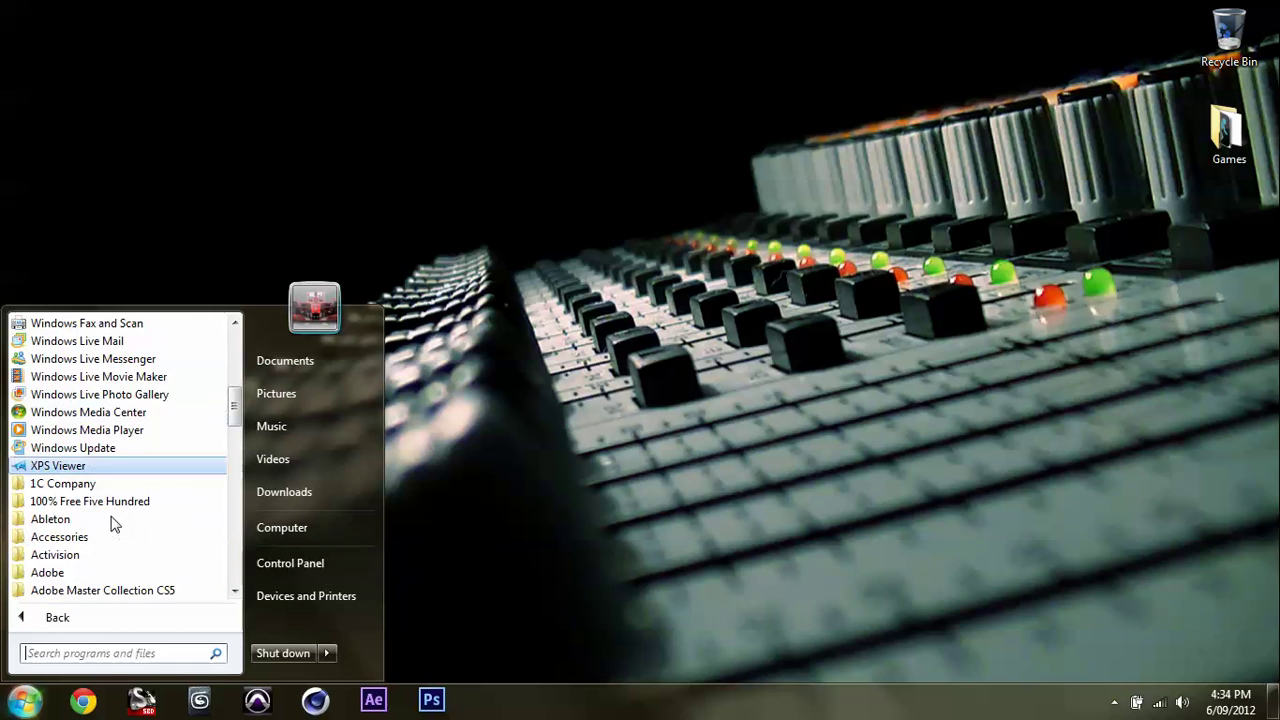
{"action": "scroll", "coordinate": [108, 520], "scroll_direction": "down", "scroll_amount": 10}
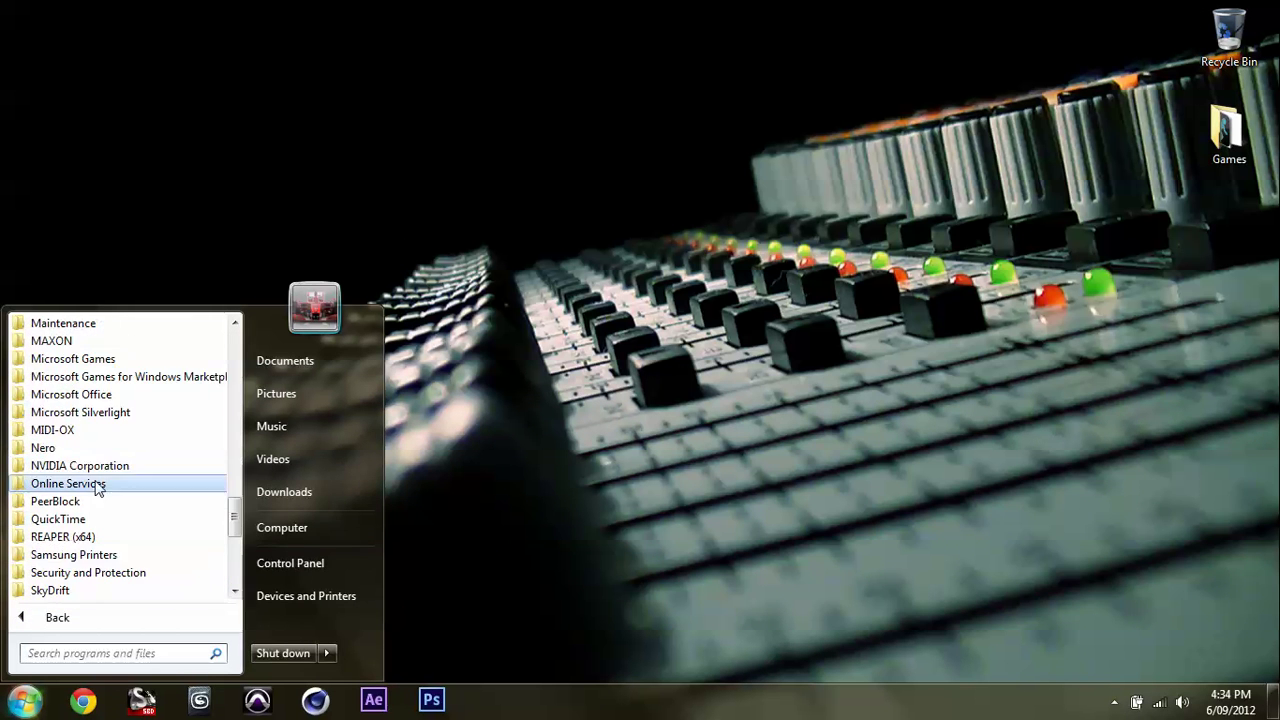
{"action": "left_click", "coordinate": [127, 432]}
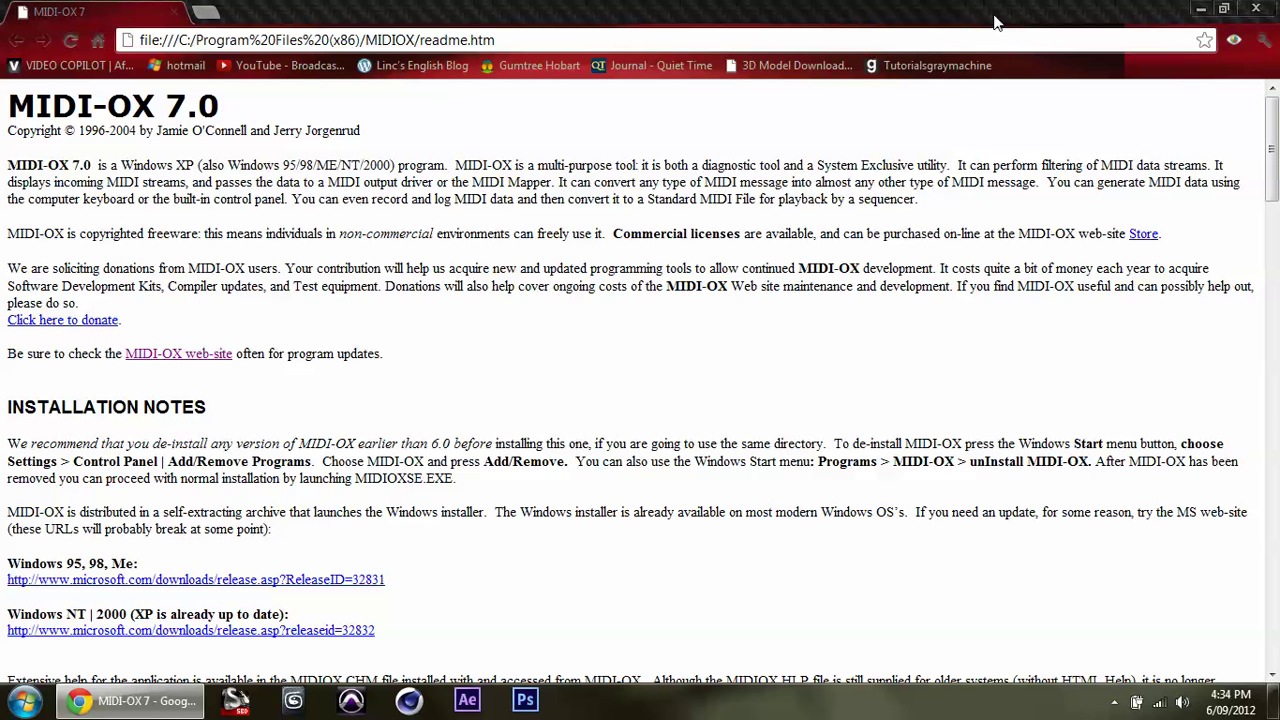
{"action": "left_click", "coordinate": [1273, 17]}
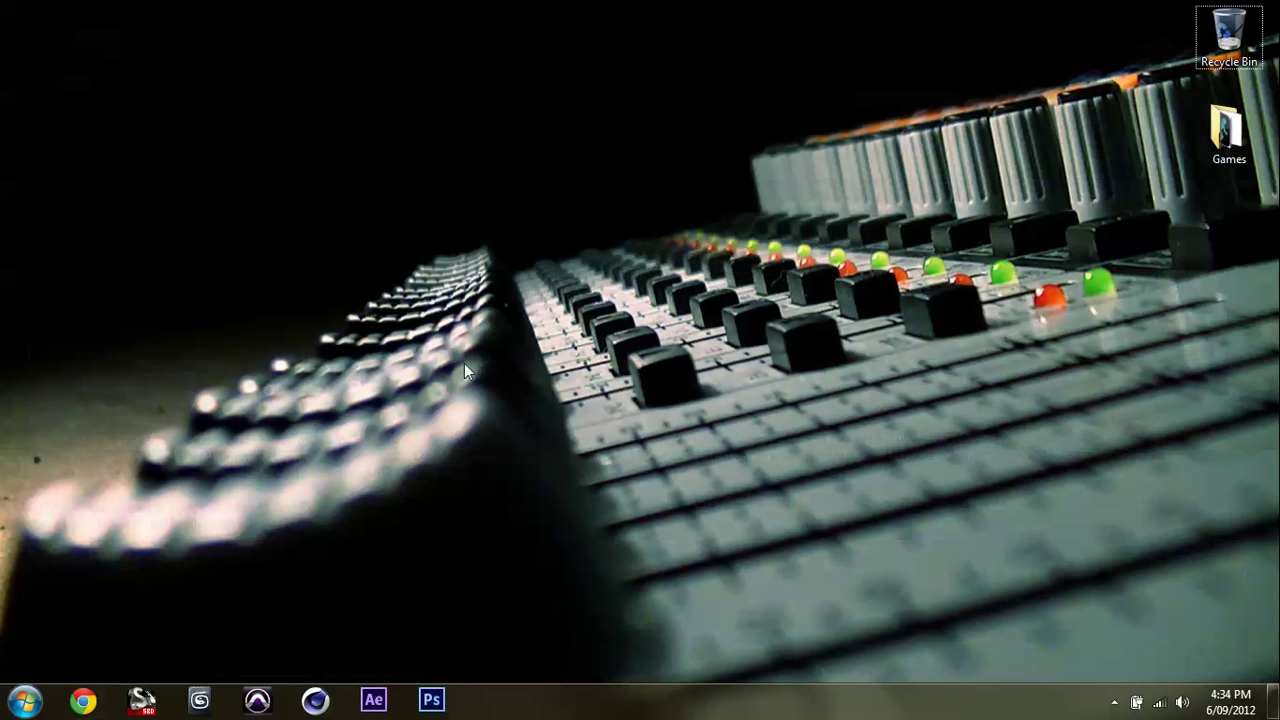
Search for regedit and launch the Registry Editor
{"action": "left_click", "coordinate": [24, 700]}
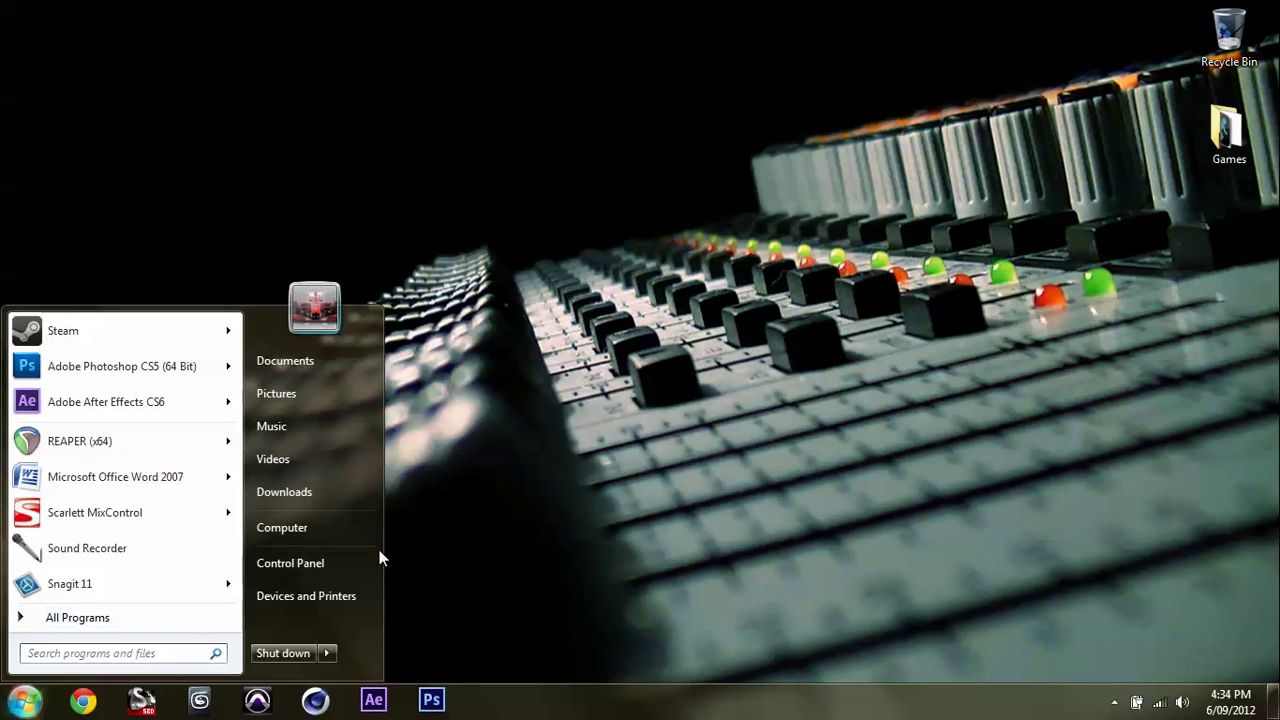
{"action": "left_click", "coordinate": [493, 553]}
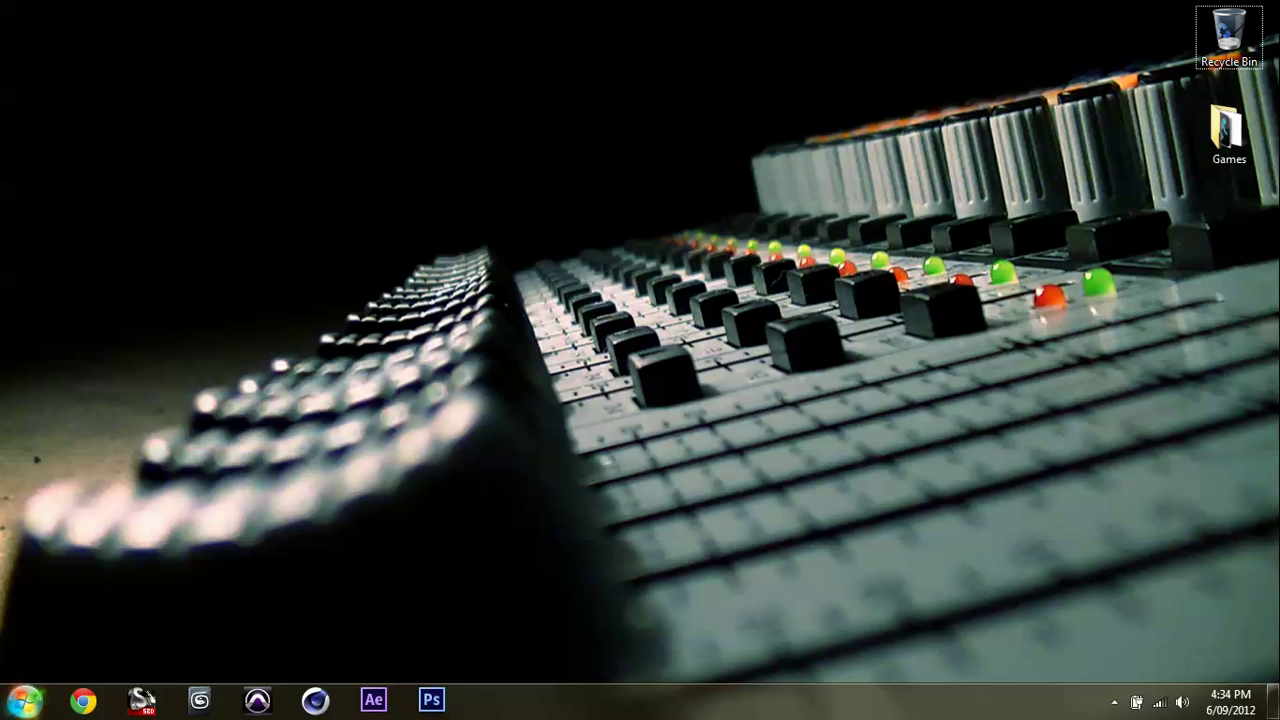
{"action": "left_click", "coordinate": [24, 700]}
{"action": "type", "text": "regedit"}
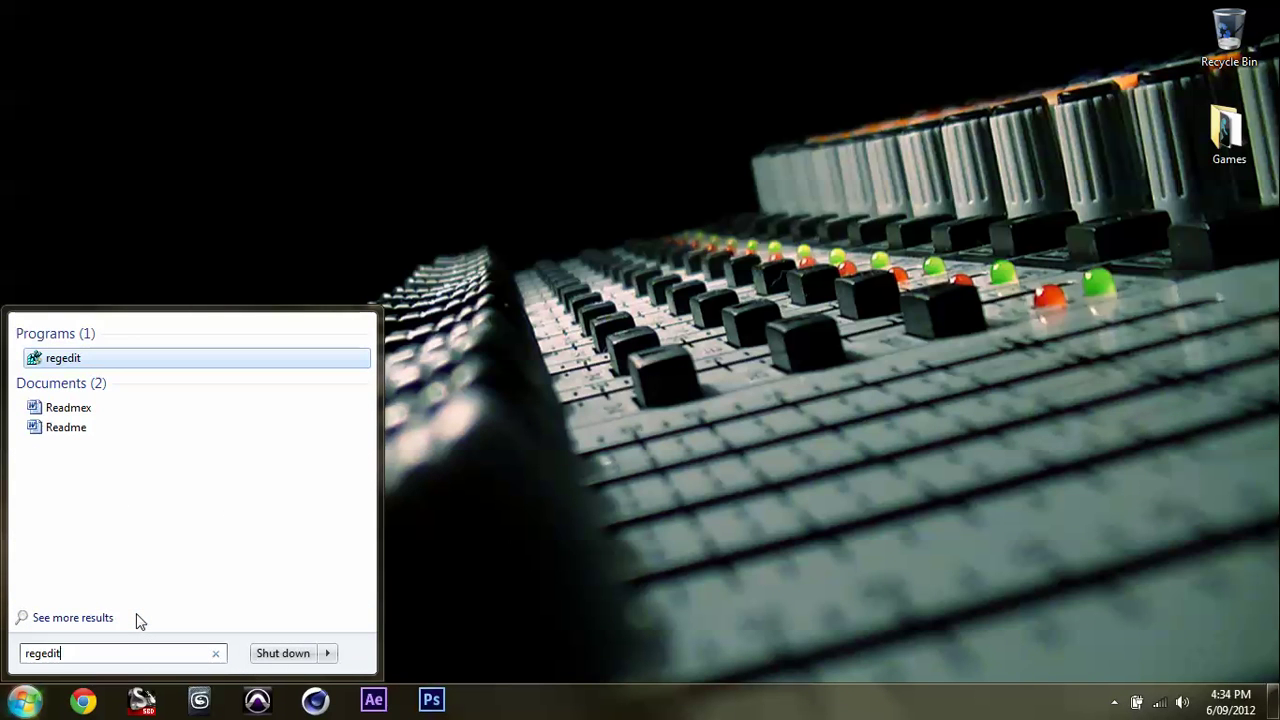
{"action": "left_click", "coordinate": [51, 360]}
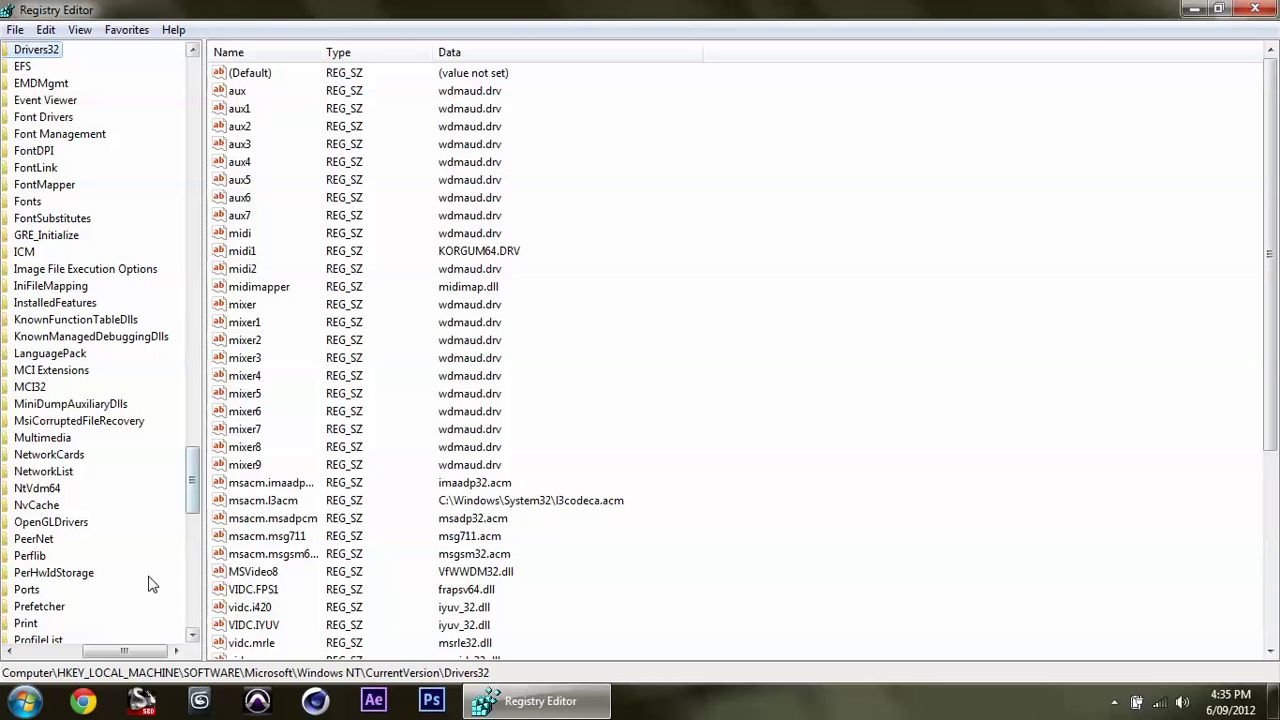
Collapse the Windows NT, Microsoft, SOFTWARE and HKEY_LOCAL_MACHINE keys back to the top-level hives
{"action": "left_click_drag", "start_coordinate": [155, 655], "coordinate": [97, 655]}
{"action": "left_click_drag", "start_coordinate": [191, 478], "coordinate": [191, 386]}
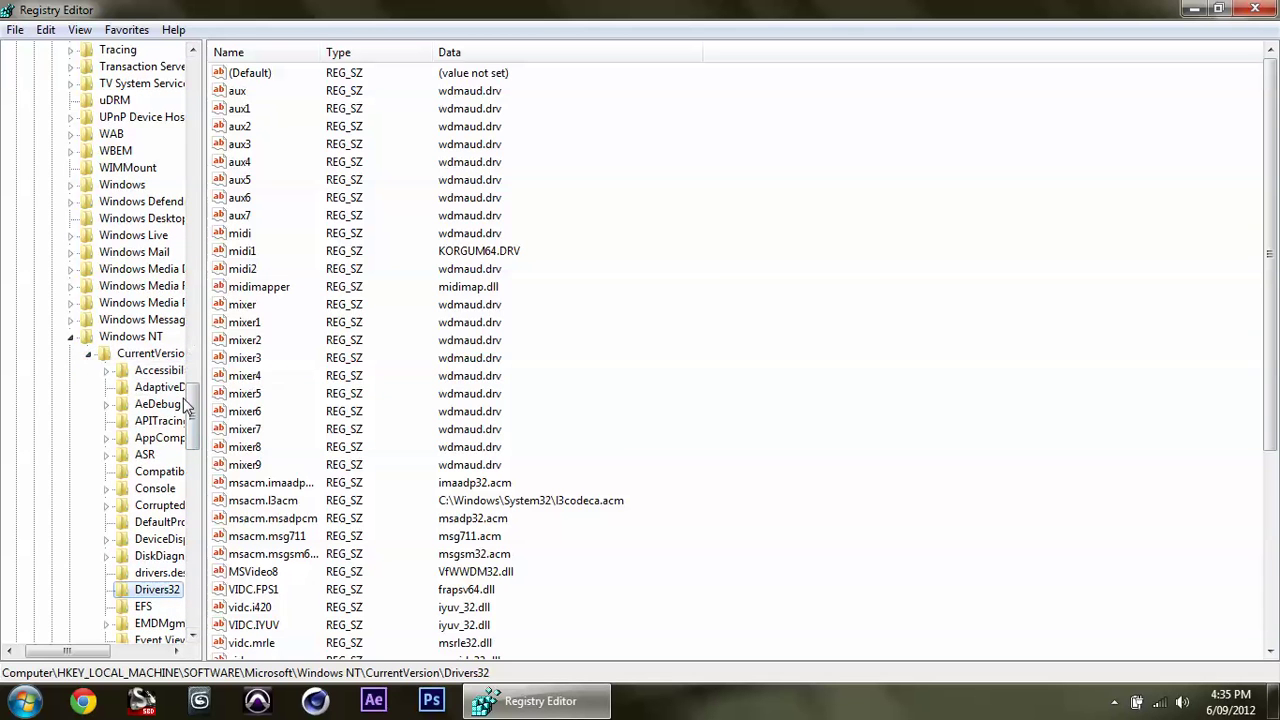
{"action": "left_click", "coordinate": [70, 338]}
{"action": "left_click_drag", "start_coordinate": [192, 512], "coordinate": [220, 160]}
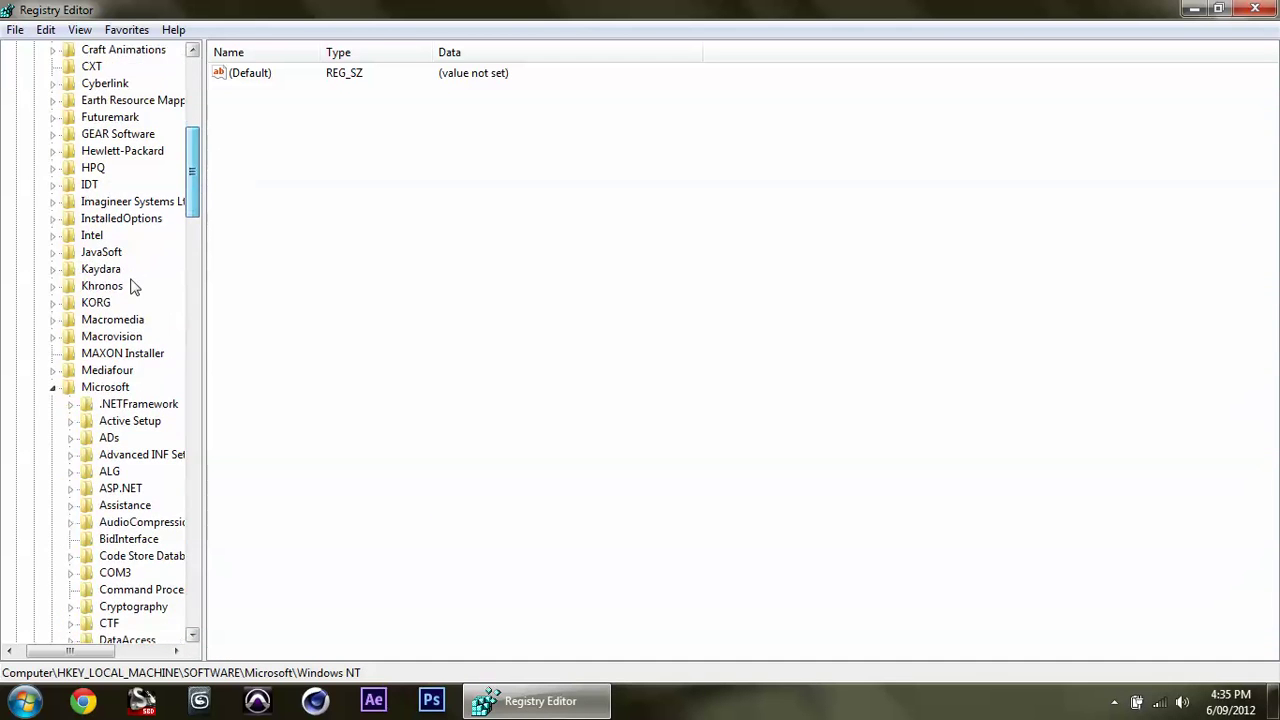
{"action": "left_click", "coordinate": [55, 387]}
{"action": "left_click_drag", "start_coordinate": [193, 312], "coordinate": [108, 166]}
{"action": "left_click", "coordinate": [33, 186]}
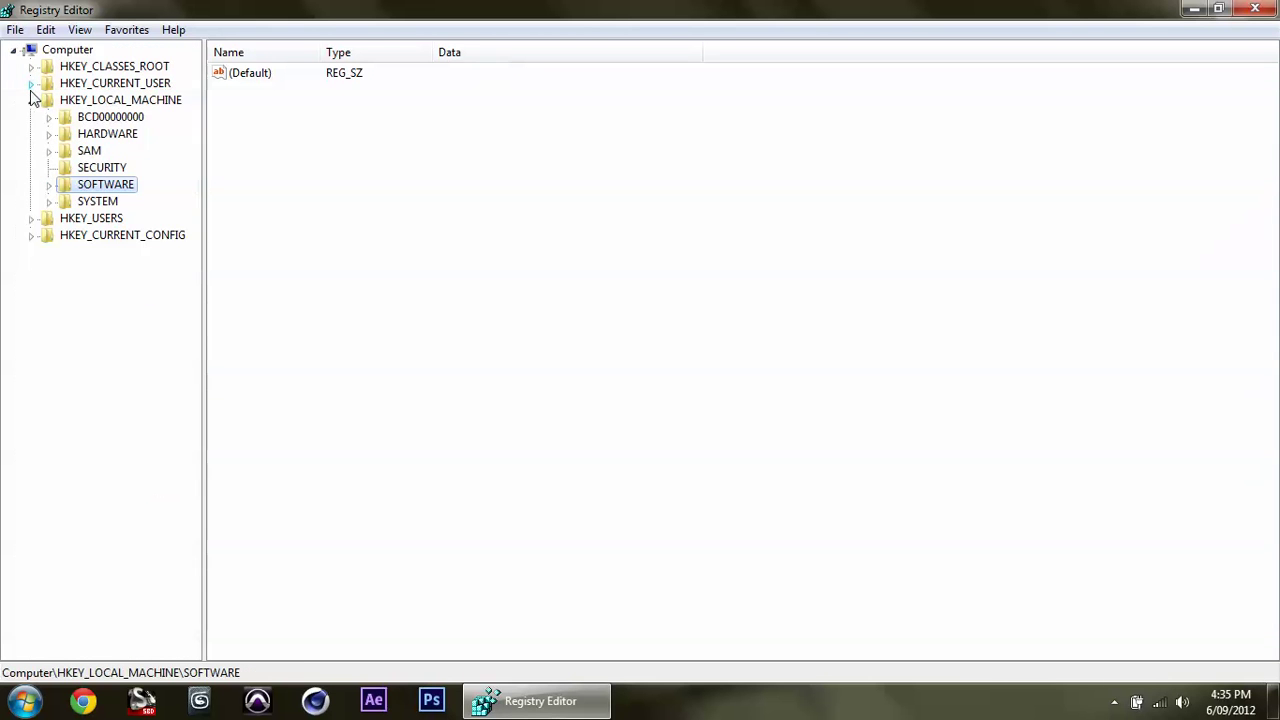
{"action": "left_click", "coordinate": [32, 102]}
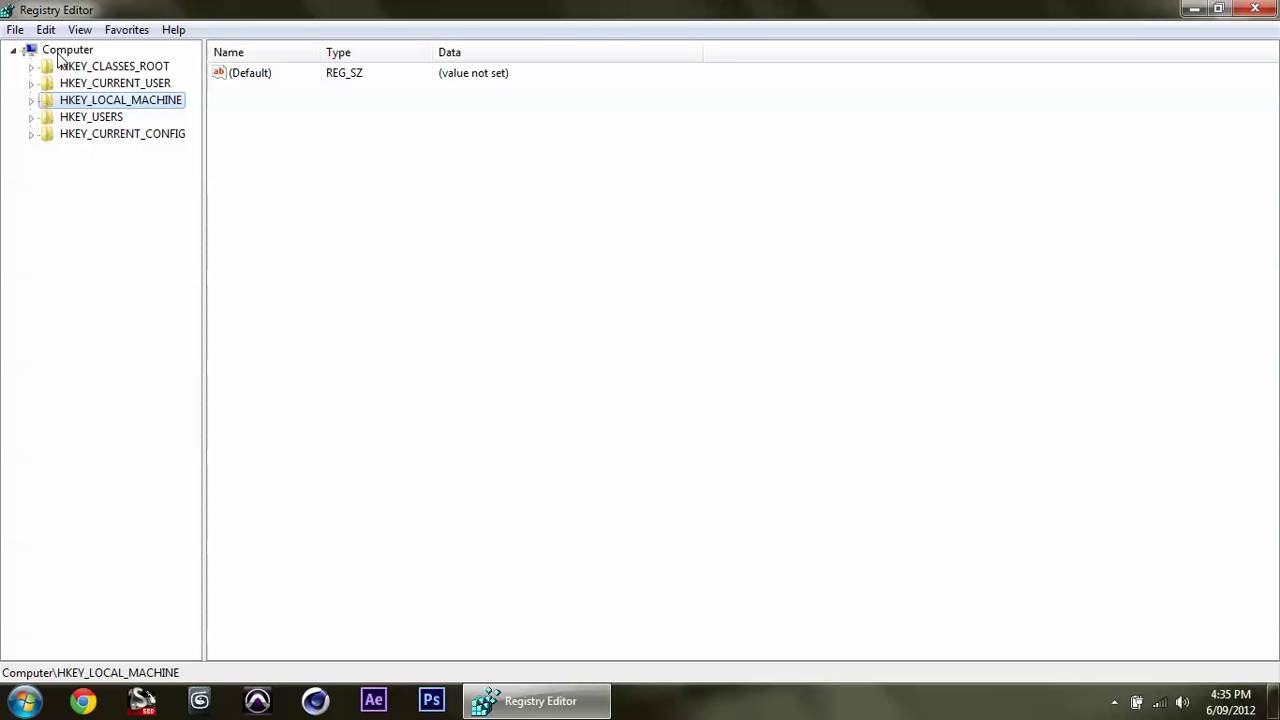
Expand HKEY_LOCAL_MACHINE, its SOFTWARE key and the Microsoft key inside it
{"action": "left_click", "coordinate": [31, 101]}
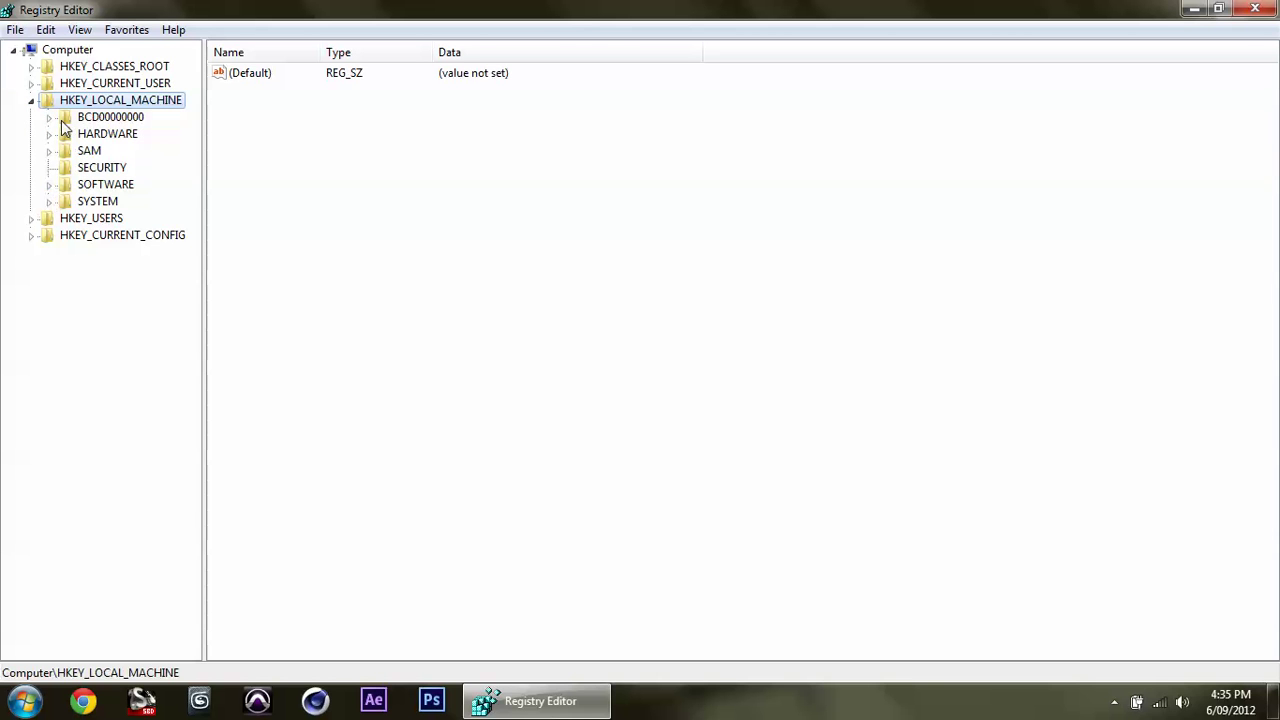
{"action": "left_click", "coordinate": [56, 192]}
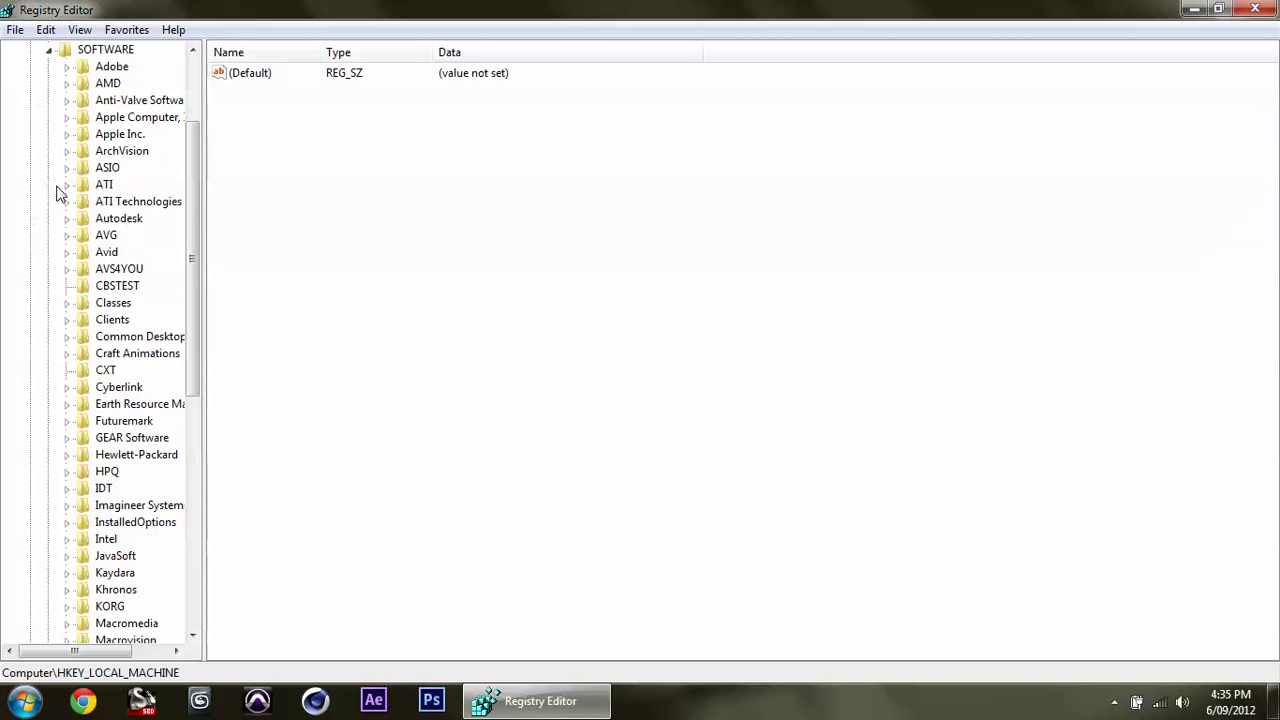
{"action": "scroll", "coordinate": [100, 430], "scroll_direction": "down", "scroll_amount": 5}
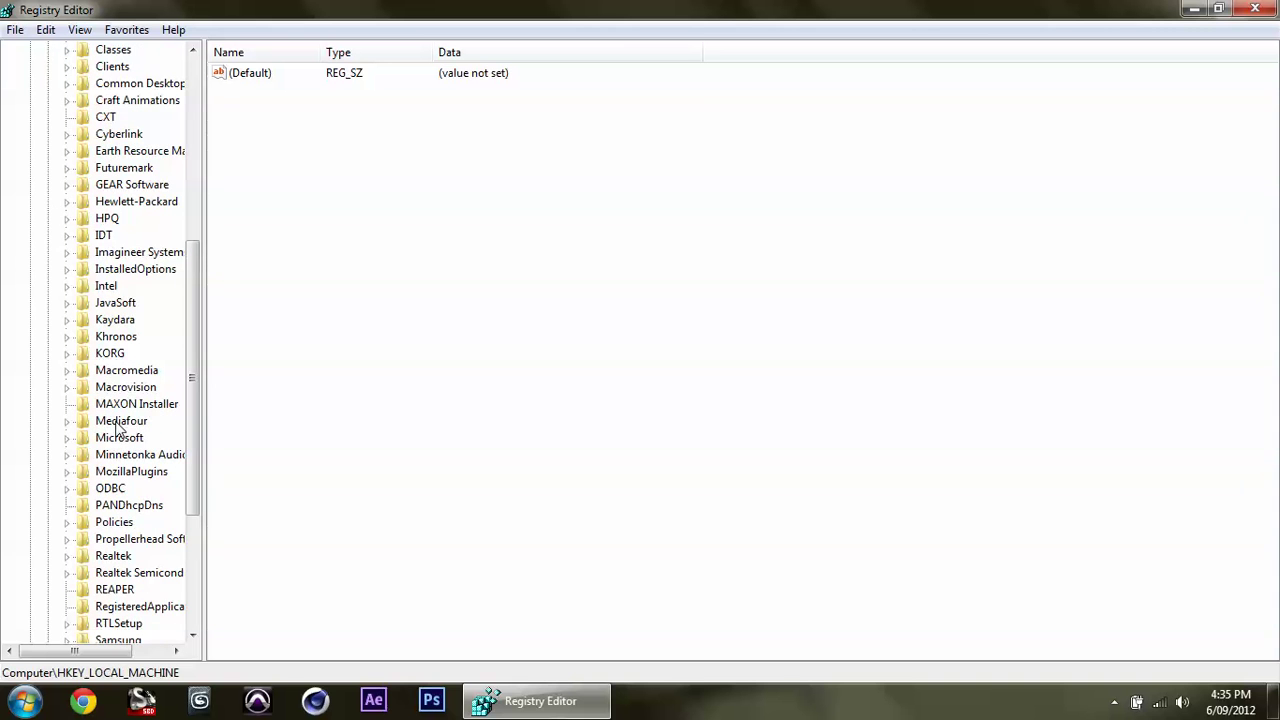
{"action": "left_click", "coordinate": [67, 437]}
Expand the Windows NT key under Microsoft and open the Drivers32 key within CurrentVersion
{"action": "scroll", "coordinate": [125, 338], "scroll_direction": "down", "scroll_amount": 2}
{"action": "scroll", "coordinate": [125, 338], "scroll_direction": "down", "scroll_amount": 14}
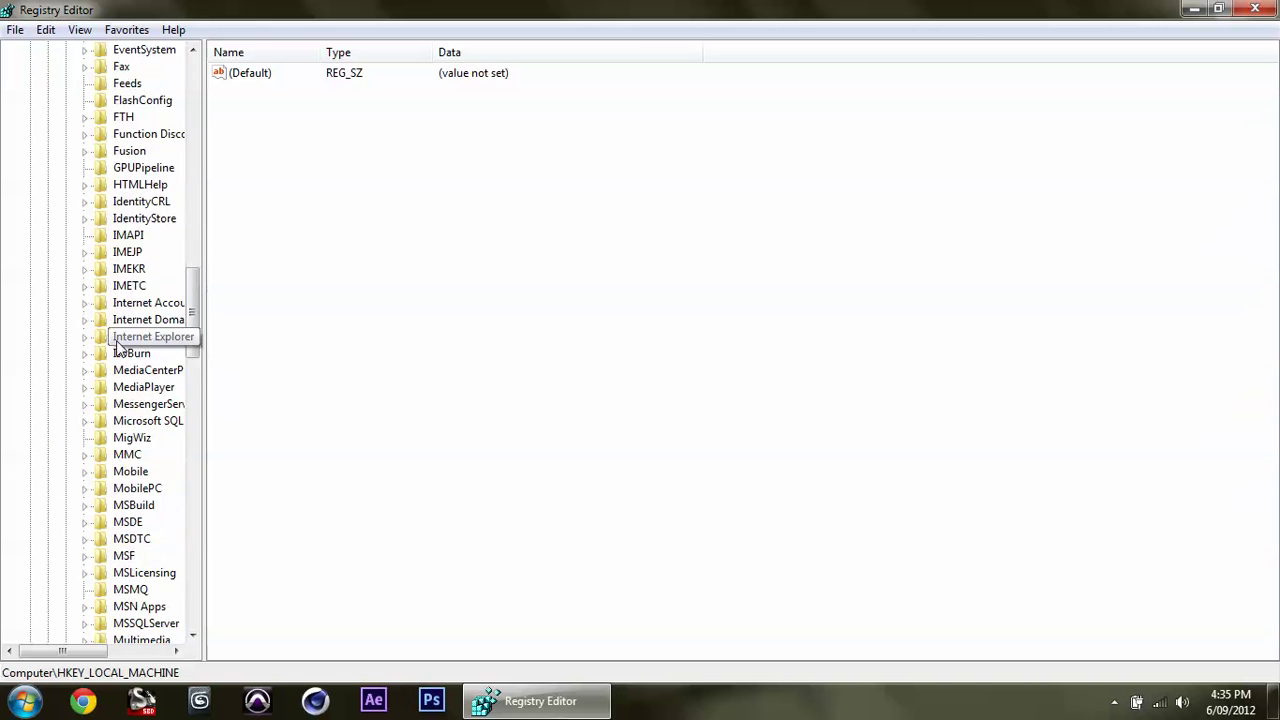
{"action": "scroll", "coordinate": [113, 370], "scroll_direction": "down", "scroll_amount": 14}
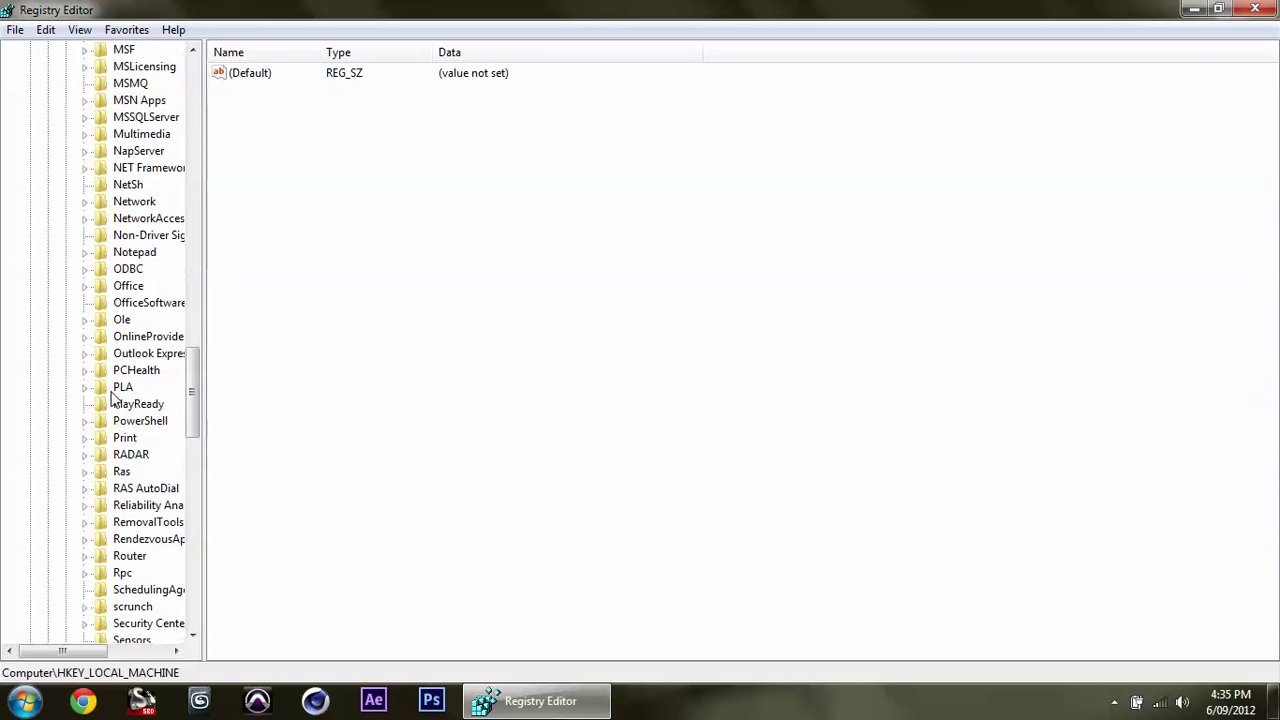
{"action": "scroll", "coordinate": [116, 446], "scroll_direction": "down", "scroll_amount": 4}
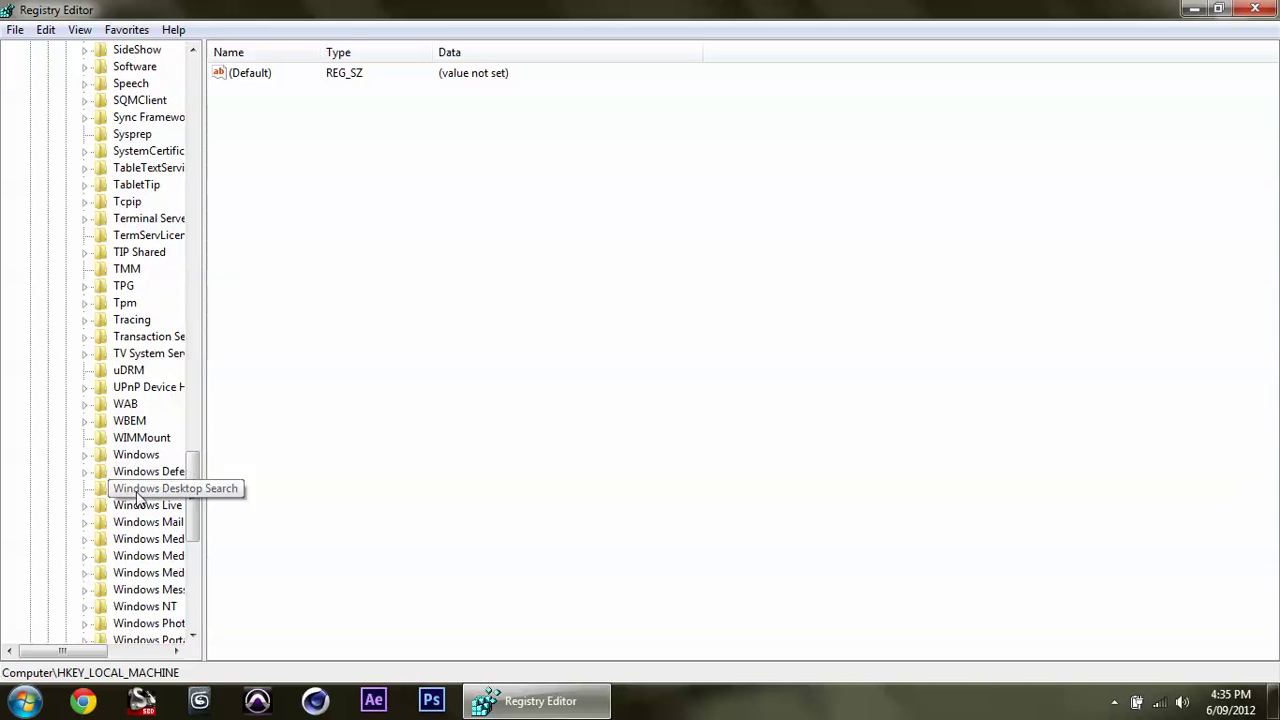
{"action": "left_click_drag", "start_coordinate": [62, 651], "coordinate": [92, 651]}
{"action": "left_click", "coordinate": [105, 607]}
{"action": "scroll", "coordinate": [108, 605], "scroll_direction": "down", "scroll_amount": 3}
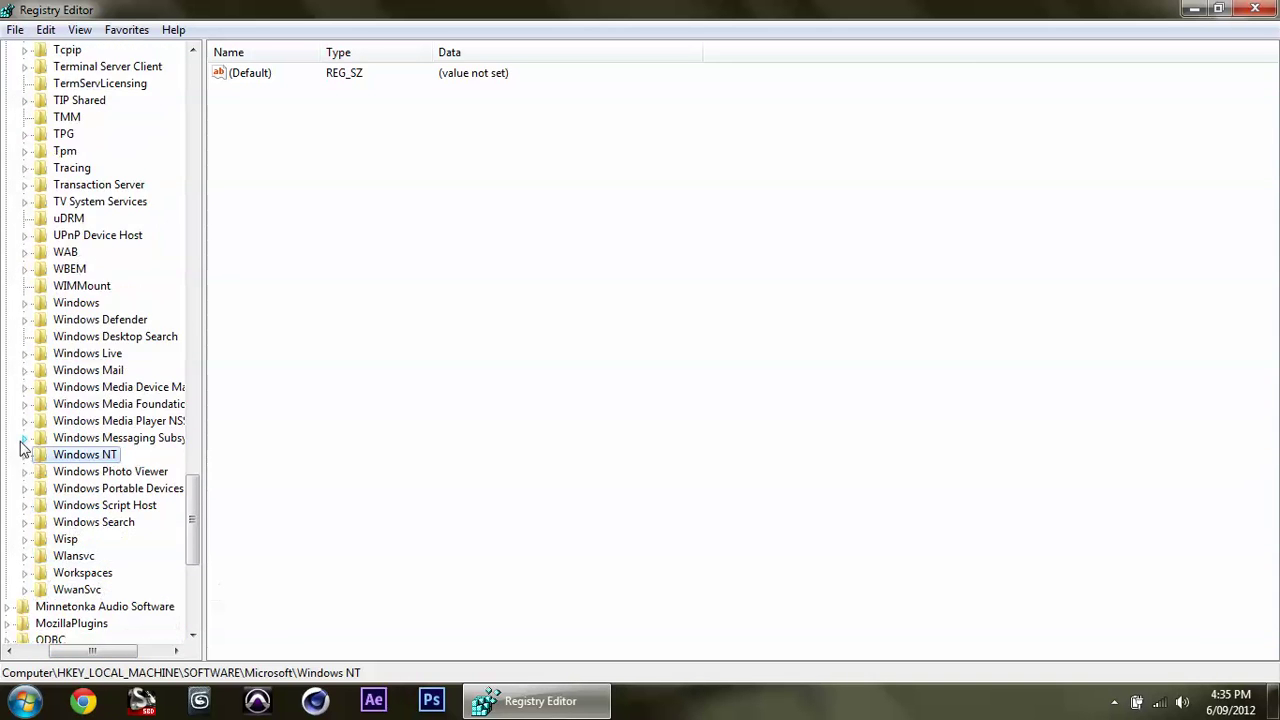
{"action": "left_click", "coordinate": [24, 452]}
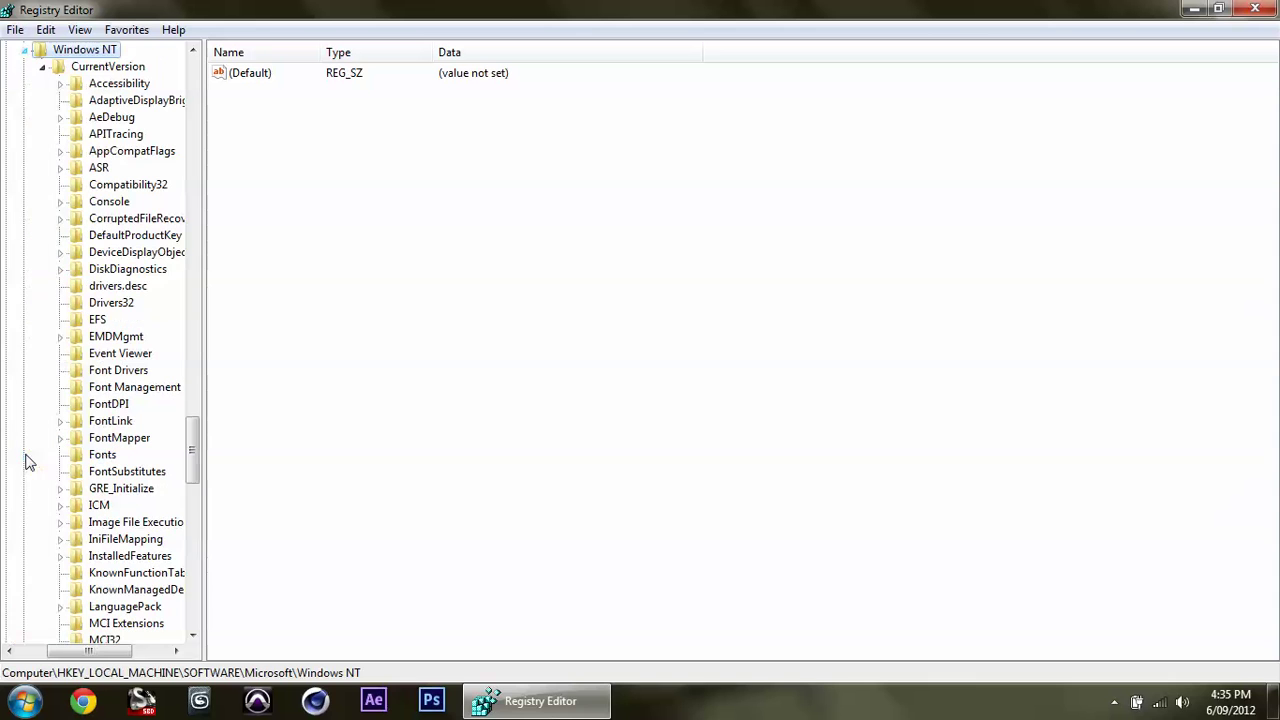
{"action": "left_click", "coordinate": [111, 304]}
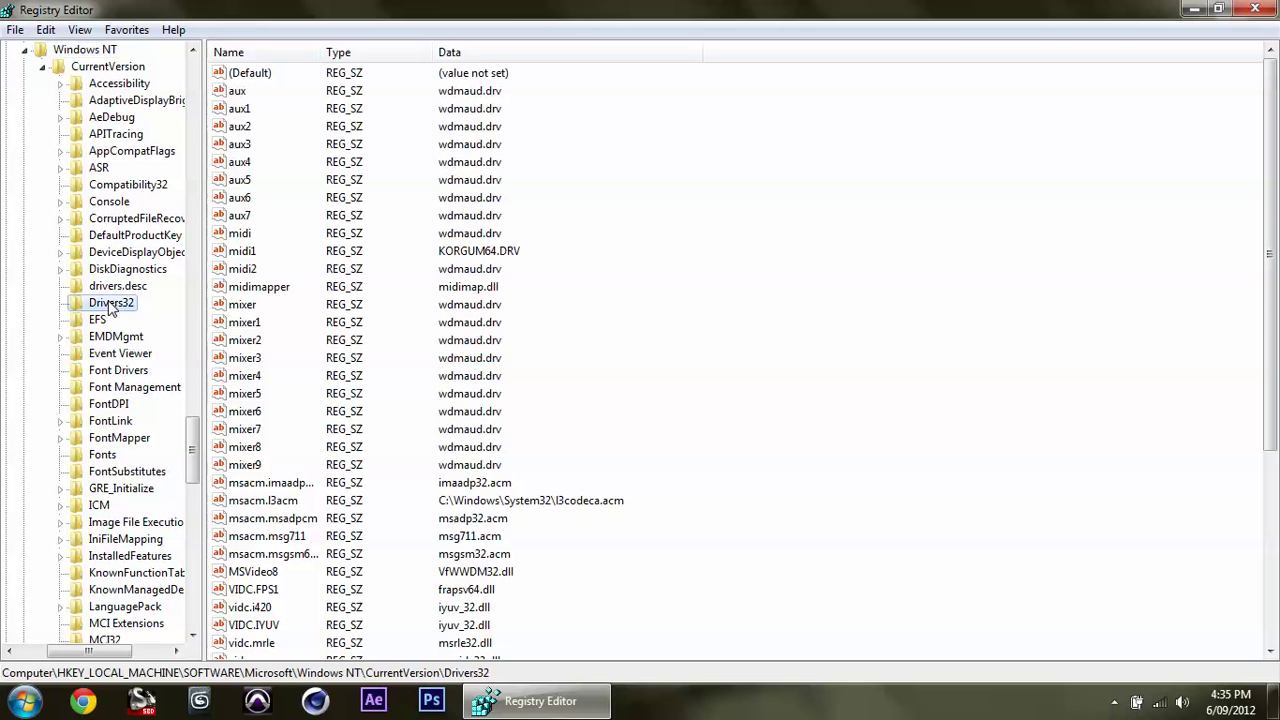
Delete the midi2 and midi1 values from the Drivers32 key, confirming each deletion
{"action": "left_click", "coordinate": [241, 252]}
{"action": "left_click", "coordinate": [244, 269]}
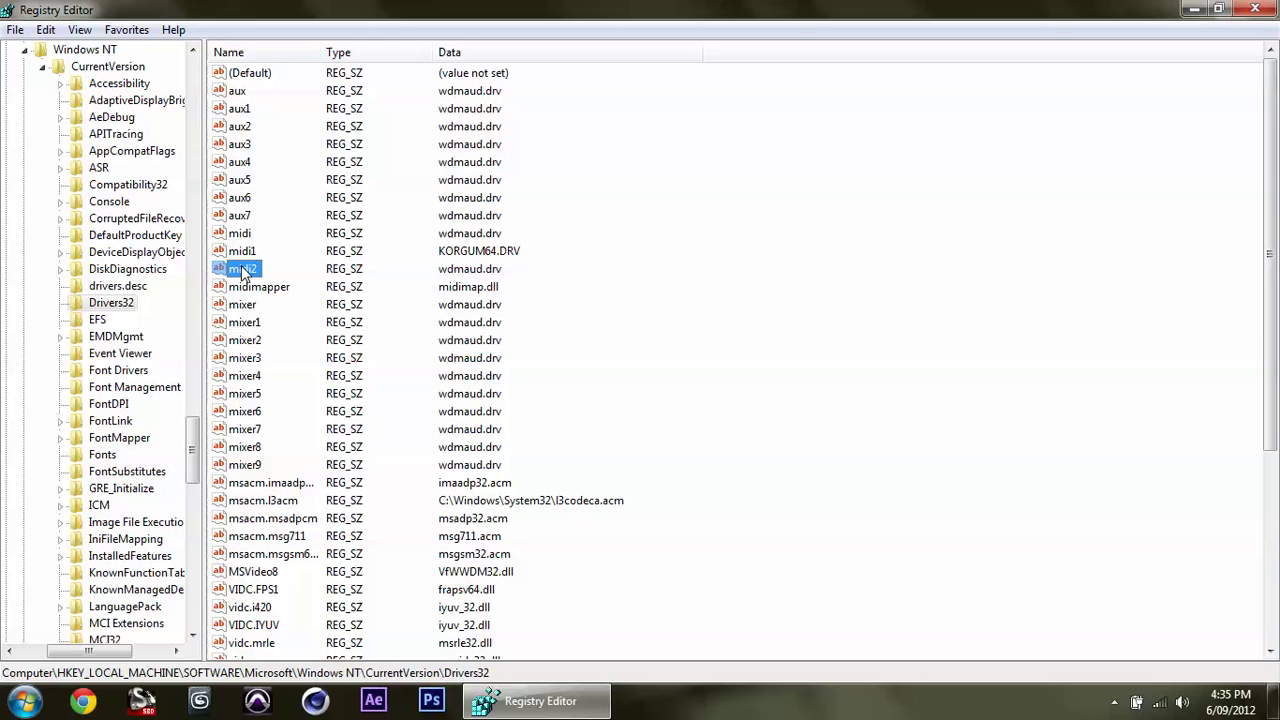
{"action": "left_click", "coordinate": [460, 278]}
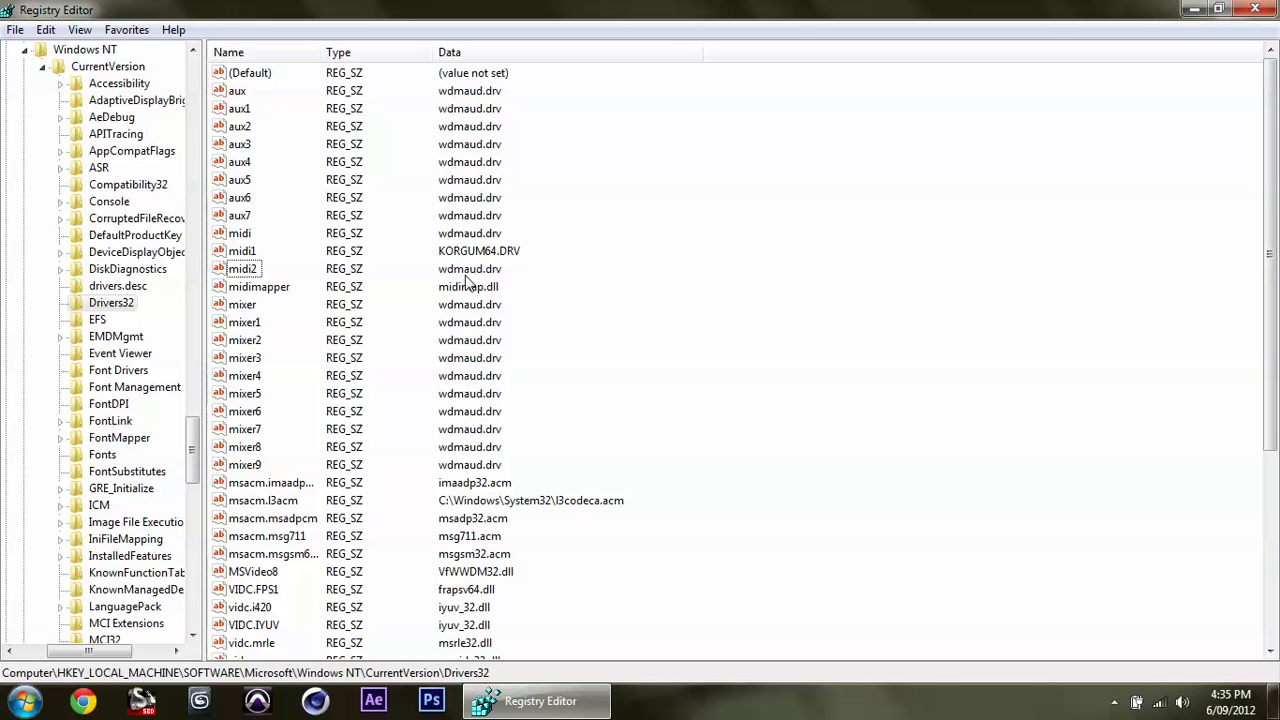
{"action": "left_click", "coordinate": [245, 253]}
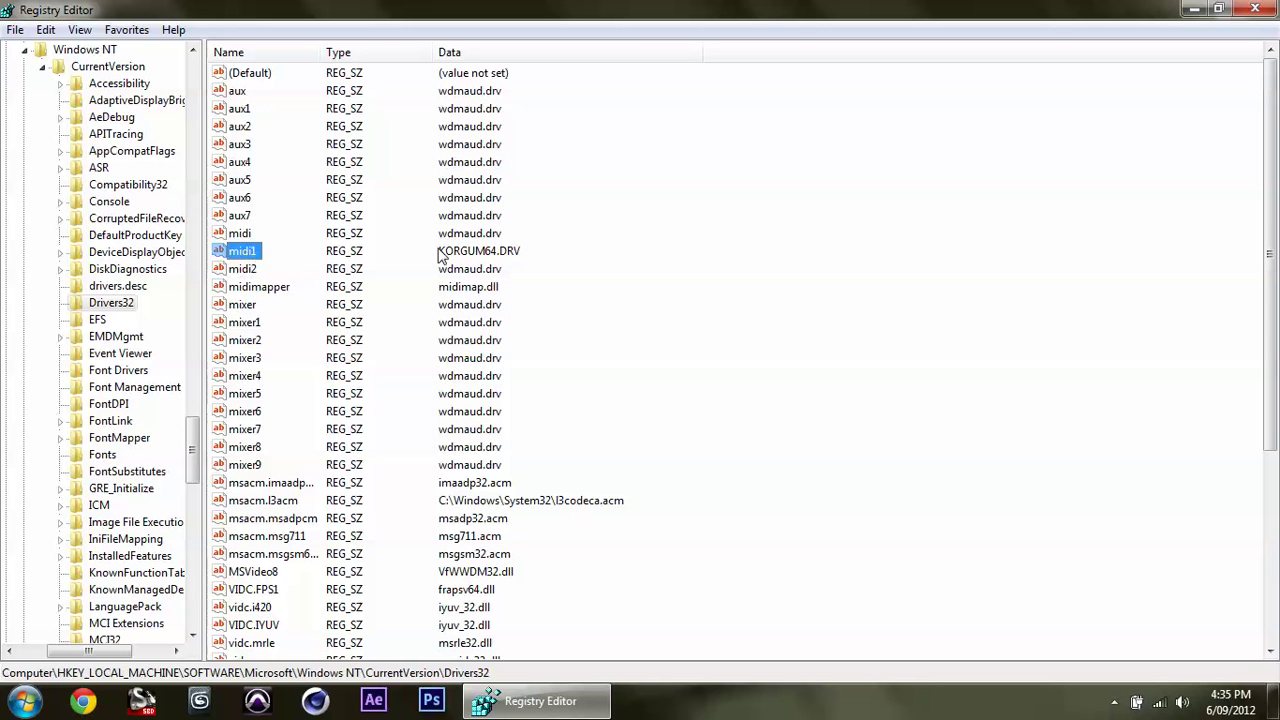
{"action": "left_click", "coordinate": [248, 270]}
{"action": "key", "text": "Delete"}
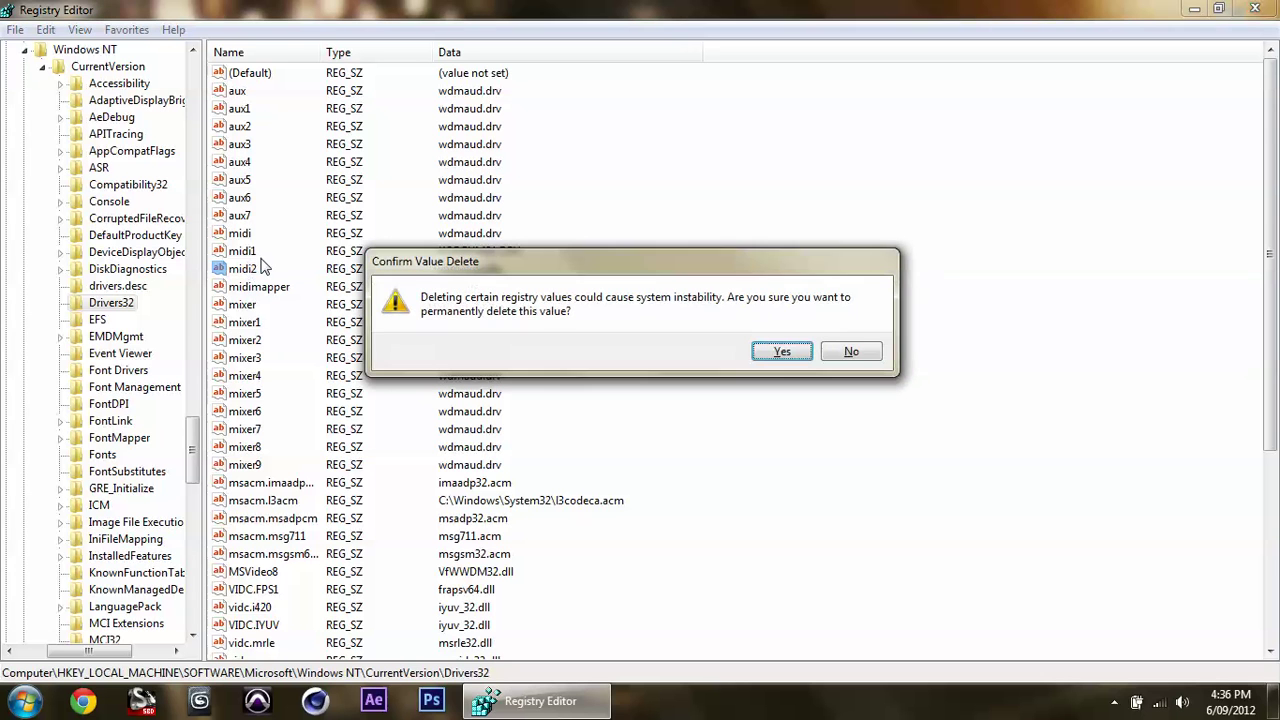
{"action": "left_click", "coordinate": [783, 354]}
{"action": "left_click", "coordinate": [244, 251]}
{"action": "key", "text": "Delete"}
{"action": "left_click", "coordinate": [780, 350]}
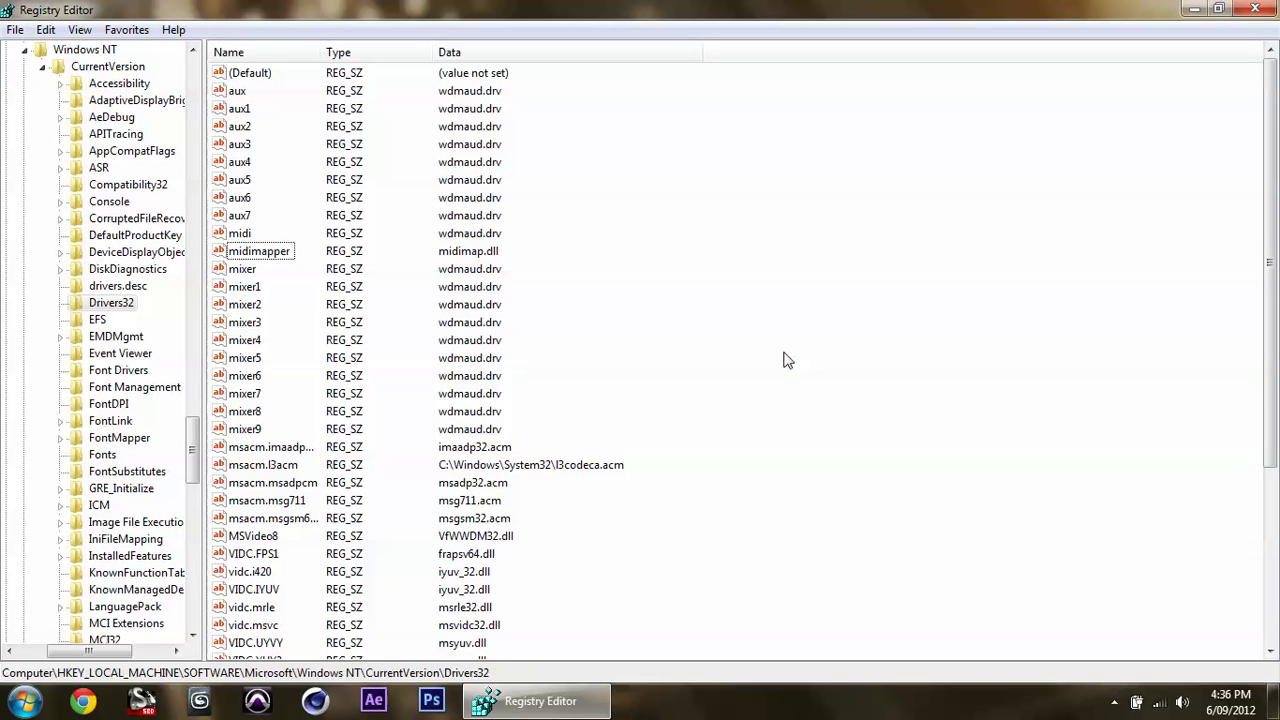
Close the Registry Editor
{"action": "left_click", "coordinate": [241, 234]}
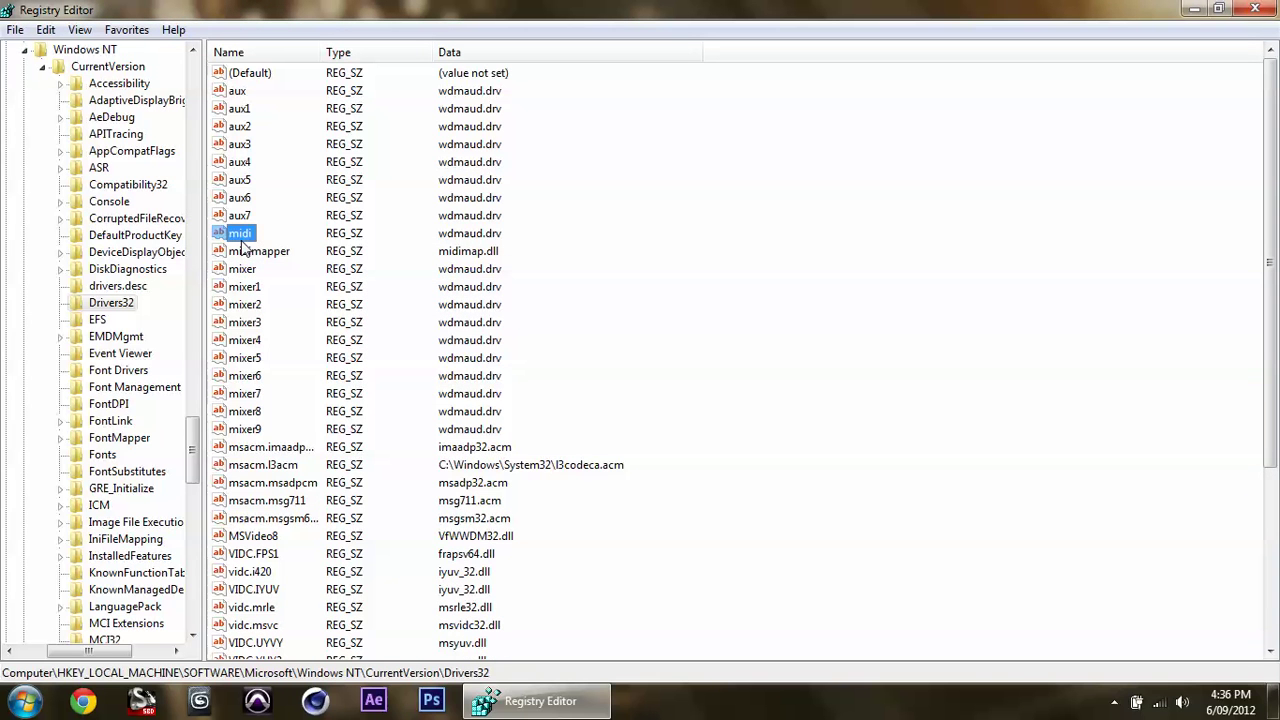
{"action": "left_click", "coordinate": [636, 361]}
{"action": "left_click", "coordinate": [1258, 10]}
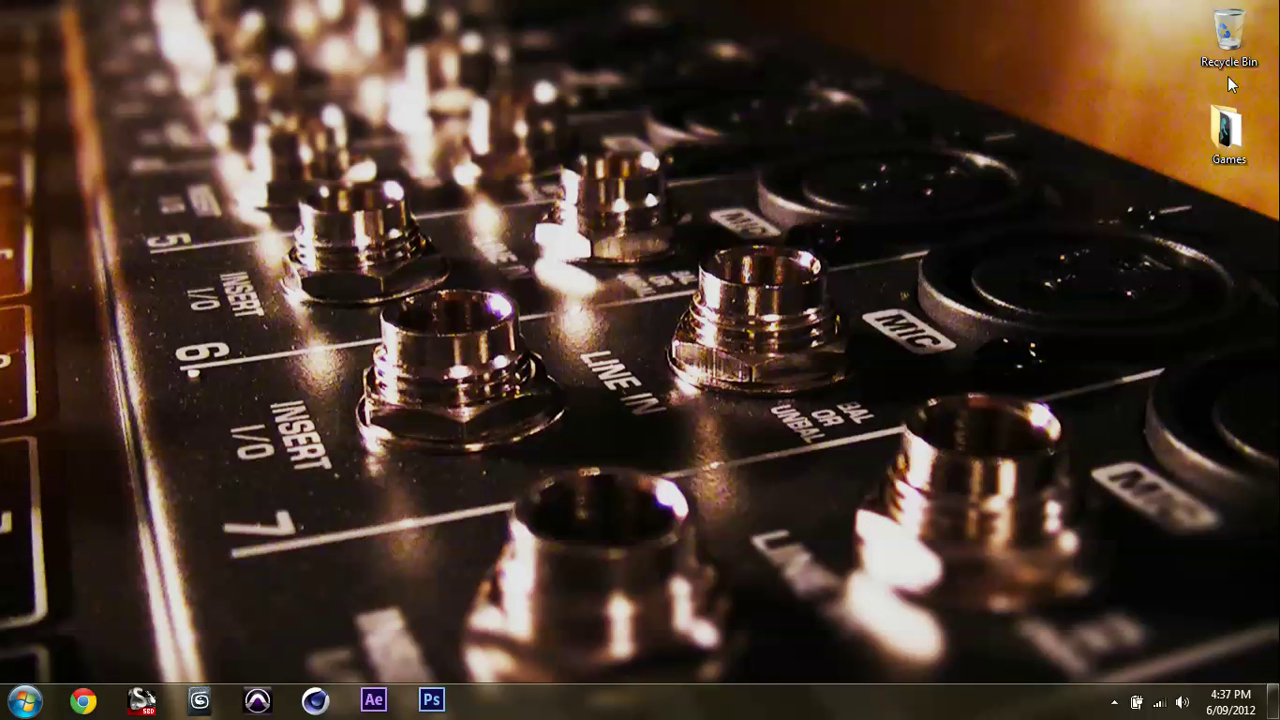
{"action": "left_click", "coordinate": [1114, 701]}
{"action": "left_click", "coordinate": [948, 611]}
{"action": "left_click", "coordinate": [1114, 702]}
{"action": "left_click", "coordinate": [992, 627]}
Launch the DrvTools_e(1.14_r1) installer from the KorgUSB-MIDI_DRV_PC_1_14r1 archive in the AUDIO folder of Downloads
{"action": "left_click", "coordinate": [24, 700]}
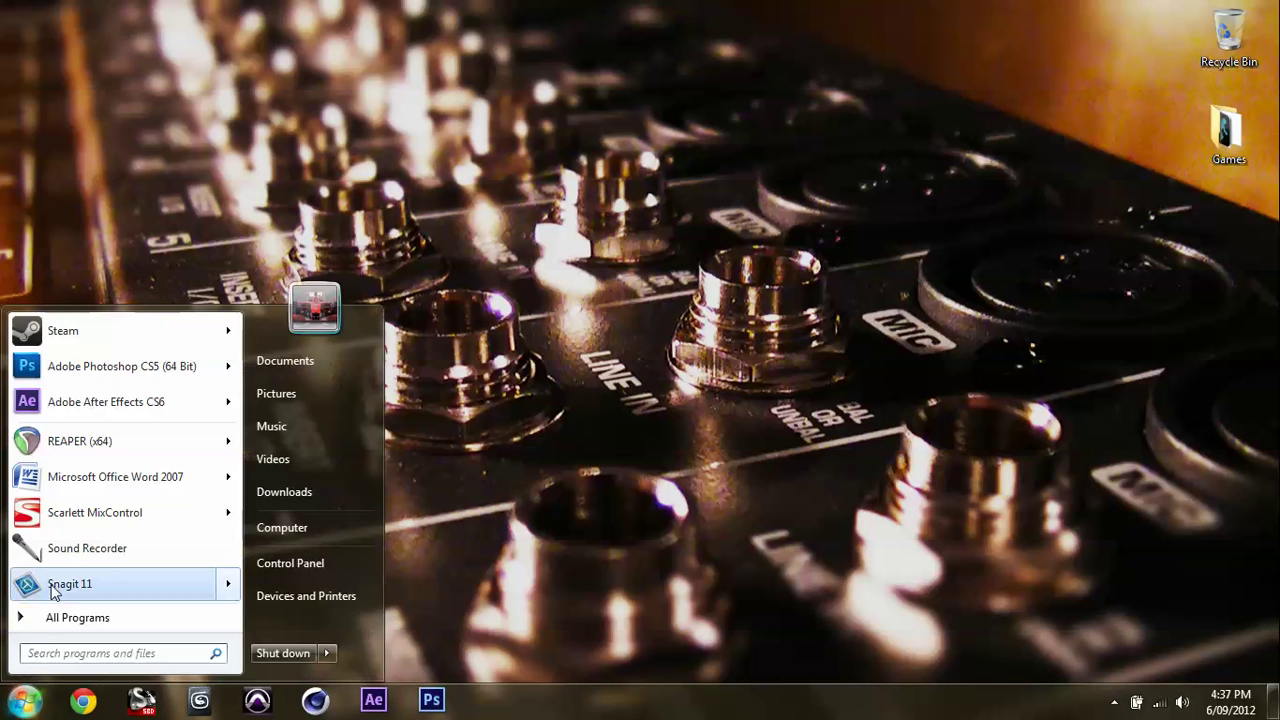
{"action": "left_click", "coordinate": [314, 490]}
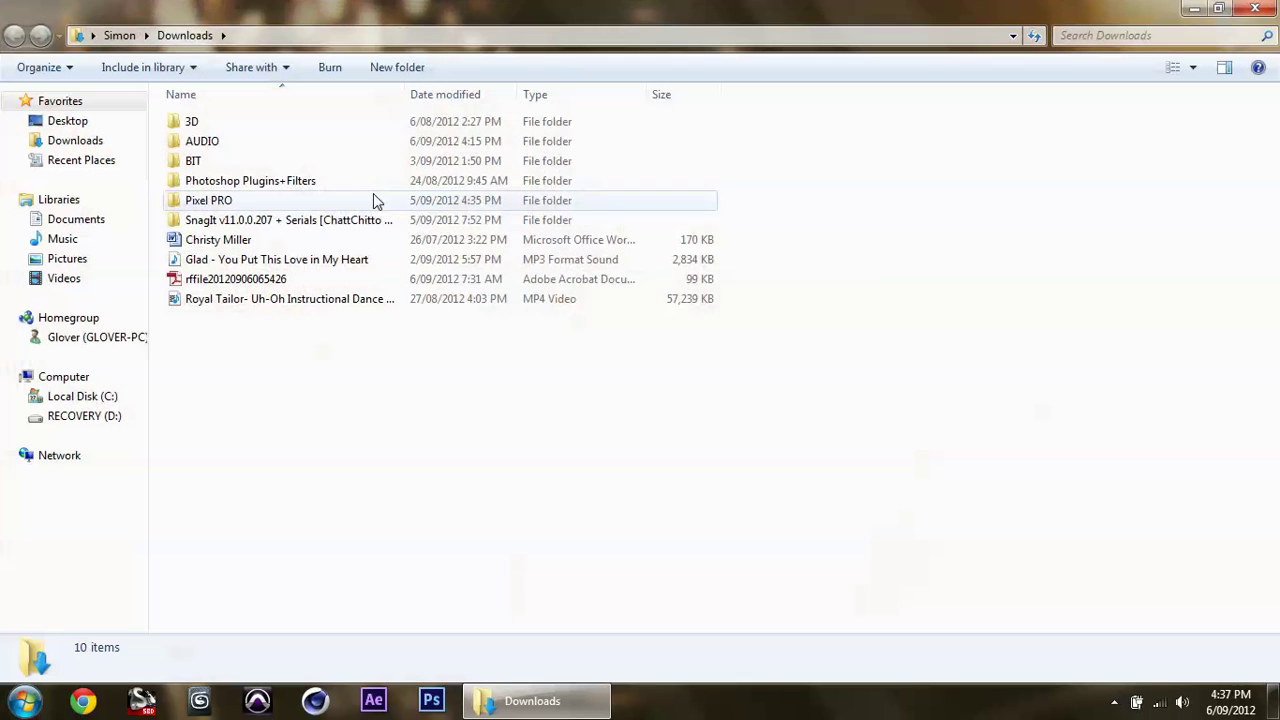
{"action": "double_click", "coordinate": [250, 145]}
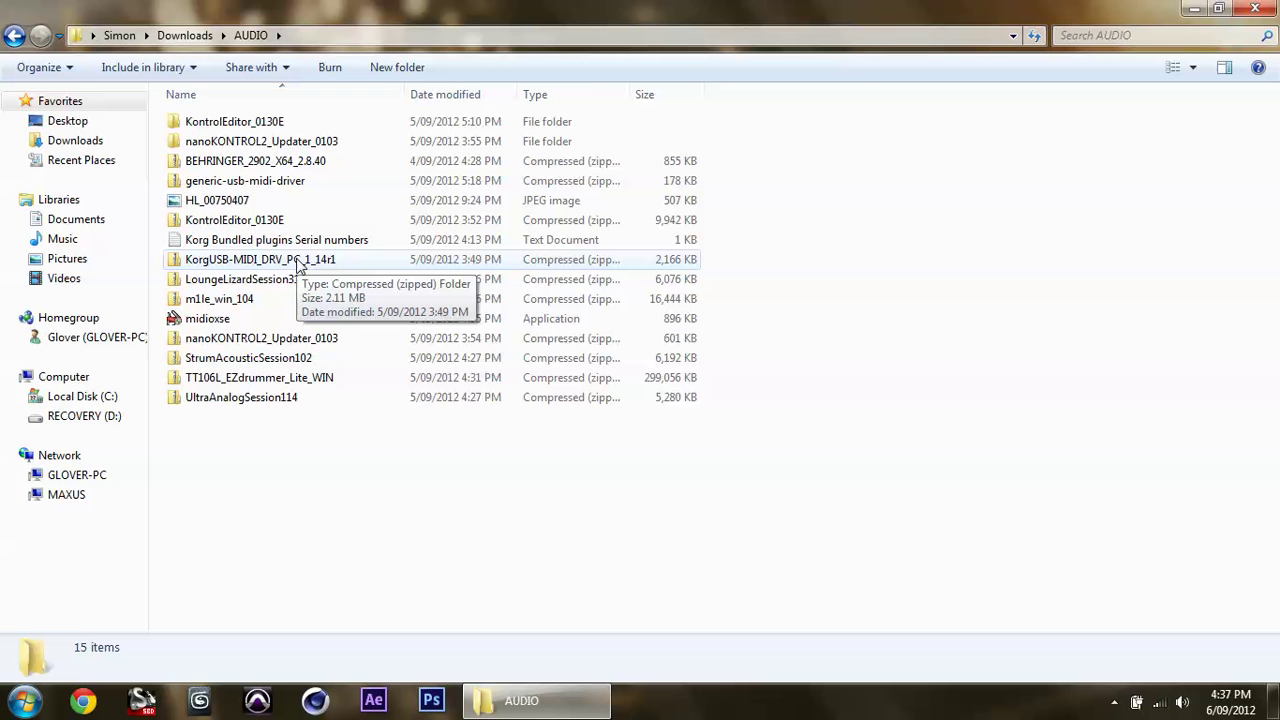
{"action": "double_click", "coordinate": [297, 262]}
{"action": "double_click", "coordinate": [248, 130]}
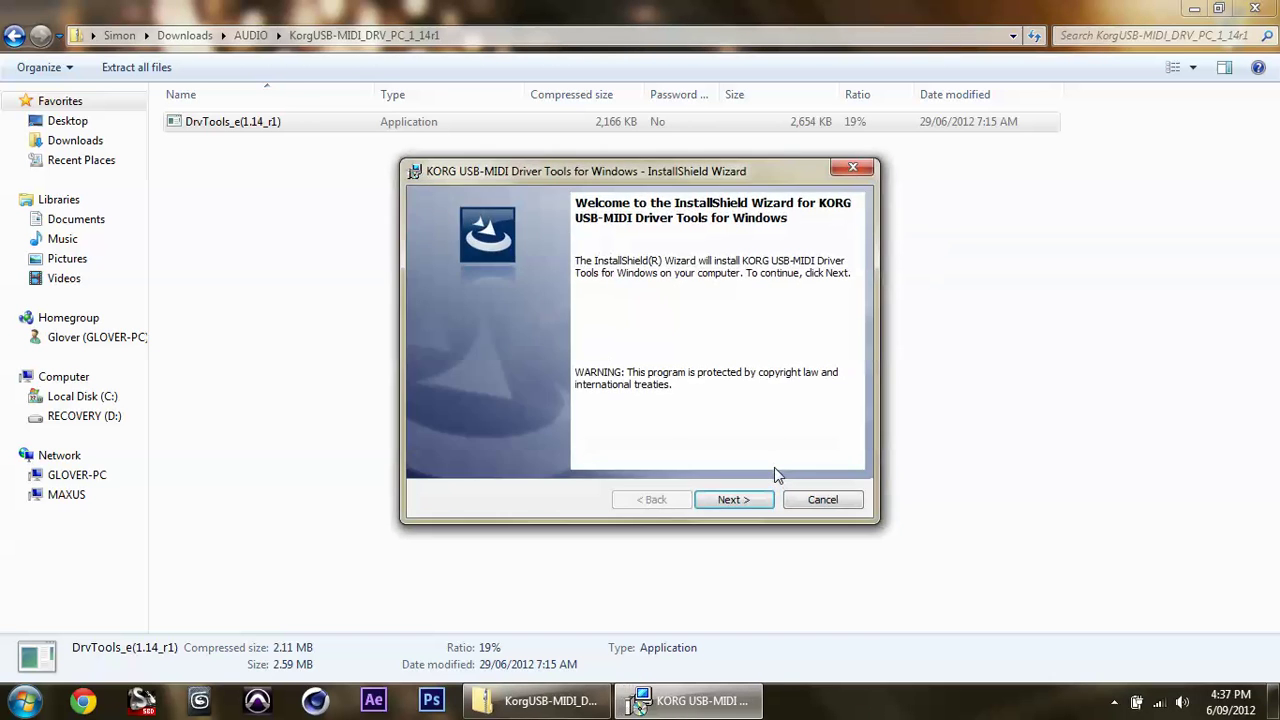
Install KORG USB-MIDI Driver Tools, accepting the license, the default destination folder and the Typical setup type, and finish the wizard
{"action": "left_click", "coordinate": [756, 502]}
{"action": "left_click", "coordinate": [547, 432]}
{"action": "left_click", "coordinate": [732, 499]}
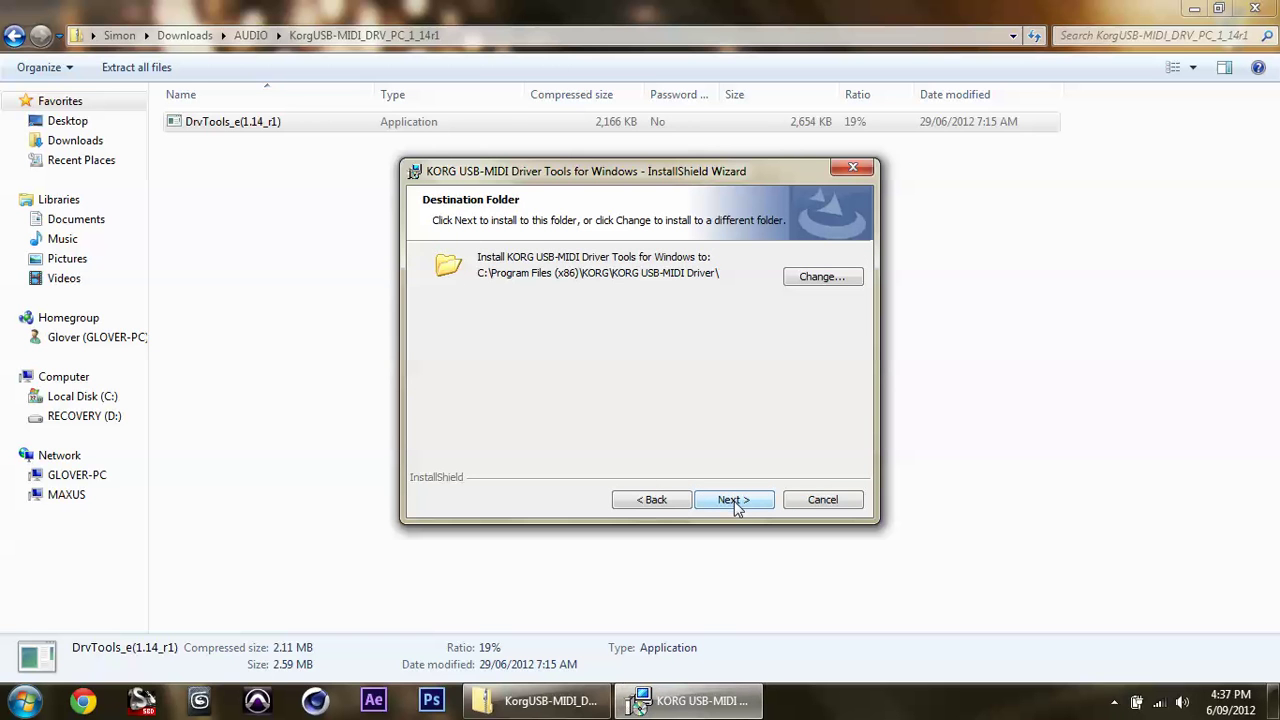
{"action": "left_click", "coordinate": [734, 501]}
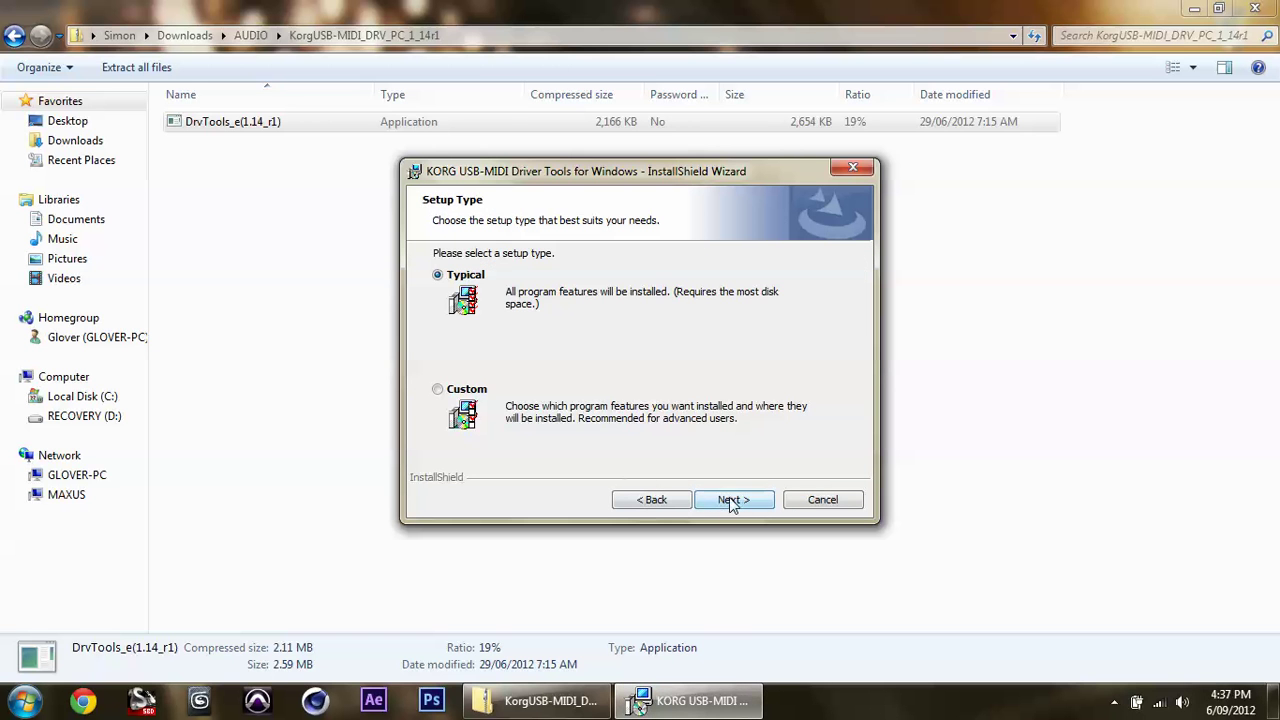
{"action": "left_click", "coordinate": [733, 501]}
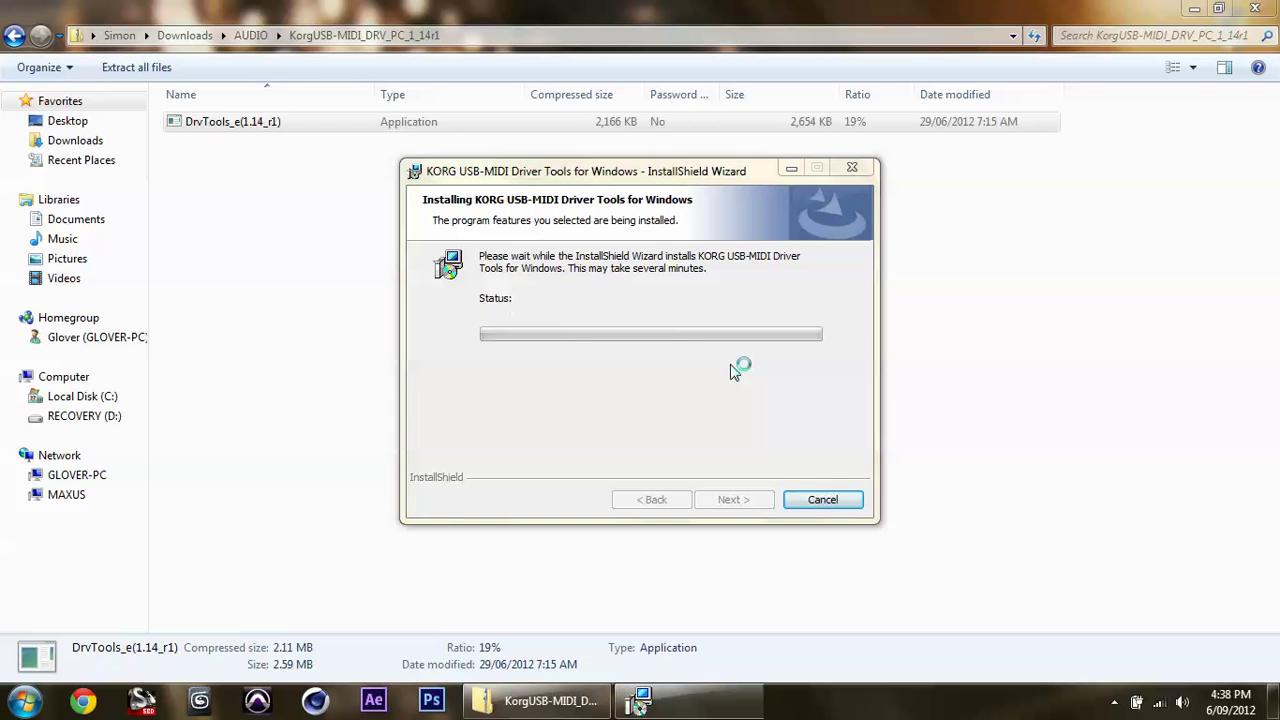
{"action": "left_click", "coordinate": [740, 499]}
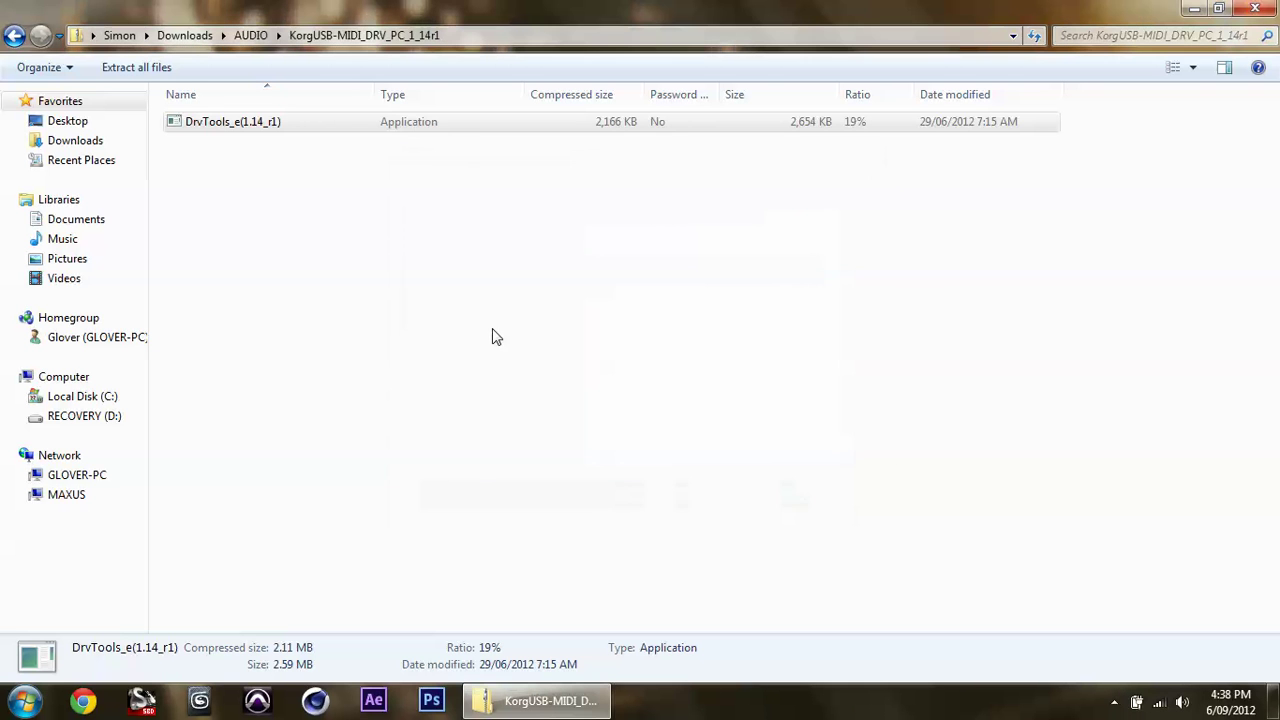
Go back up from the archive to the Downloads folder and close the folder window
{"action": "left_click", "coordinate": [251, 35]}
{"action": "left_click", "coordinate": [198, 38]}
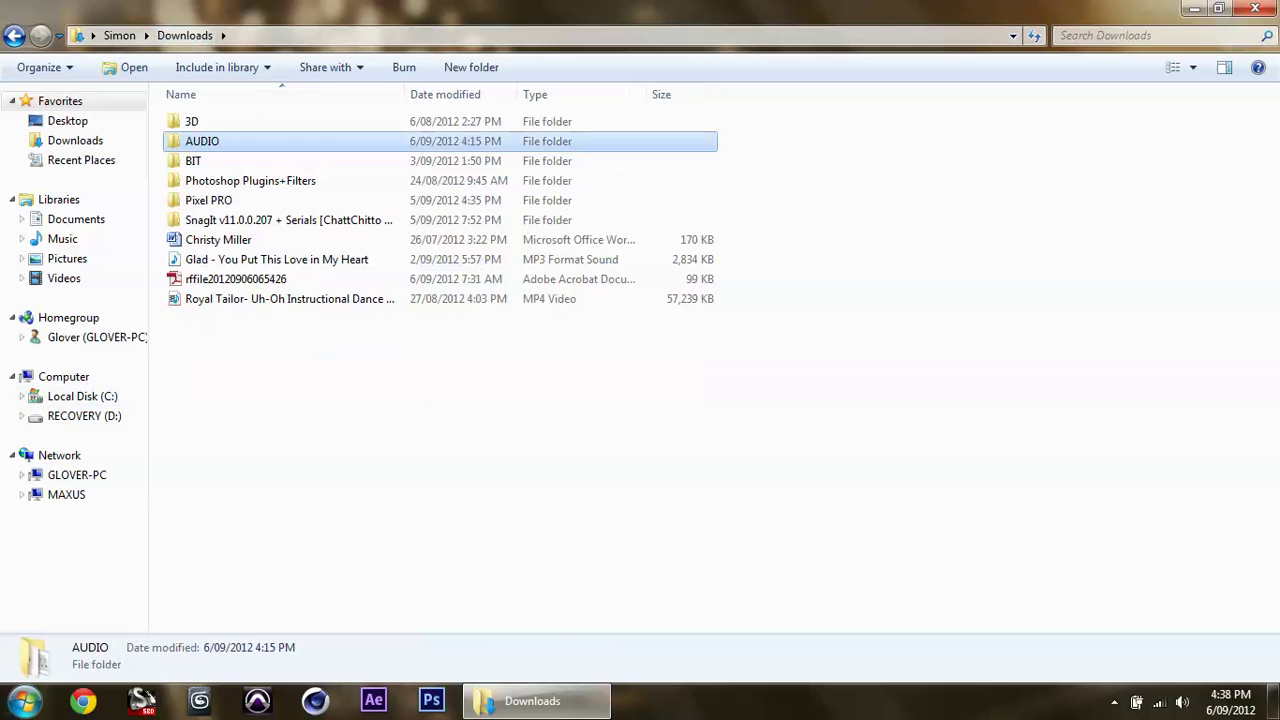
{"action": "left_click", "coordinate": [24, 700]}
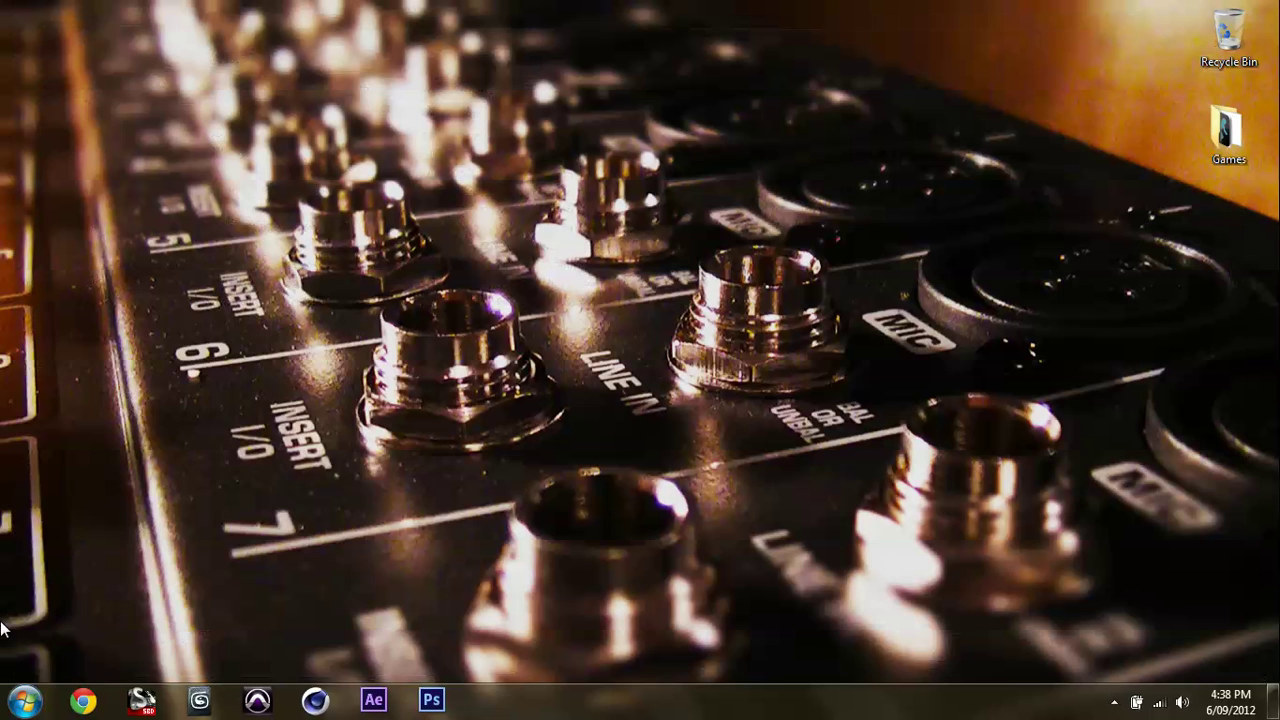
Launch Configure KORG USB-MIDI Driver from the KORG USB-MIDI Driver Tools program group
{"action": "left_click", "coordinate": [24, 700]}
{"action": "left_click", "coordinate": [113, 622]}
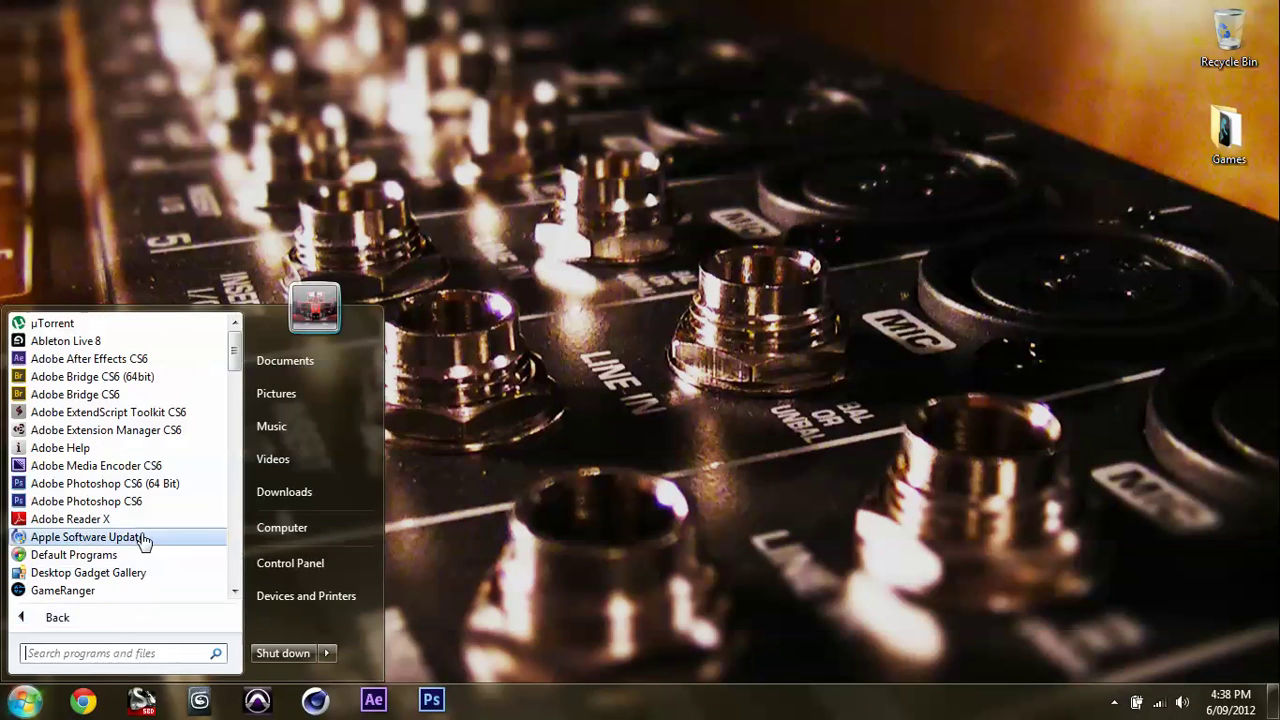
{"action": "scroll", "coordinate": [155, 510], "scroll_direction": "down", "scroll_amount": 2}
{"action": "scroll", "coordinate": [150, 490], "scroll_direction": "down", "scroll_amount": 15}
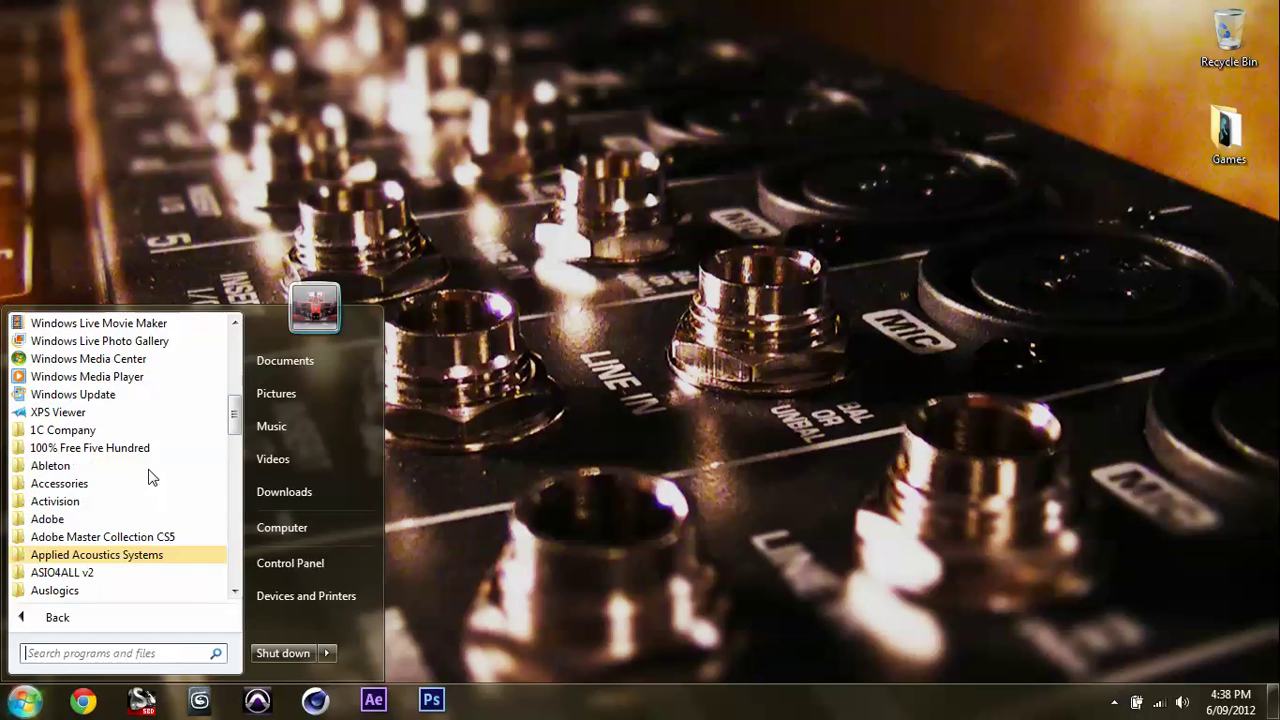
{"action": "scroll", "coordinate": [143, 480], "scroll_direction": "down", "scroll_amount": 1}
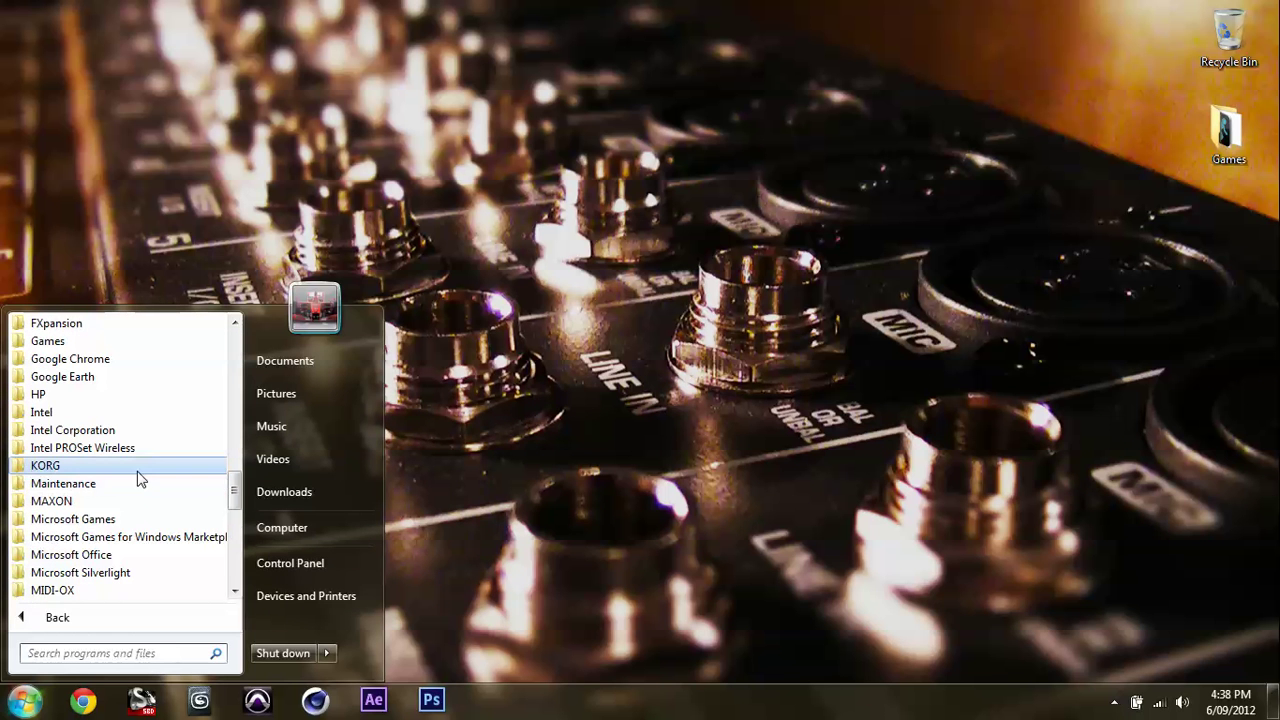
{"action": "left_click", "coordinate": [132, 466]}
{"action": "left_click", "coordinate": [167, 501]}
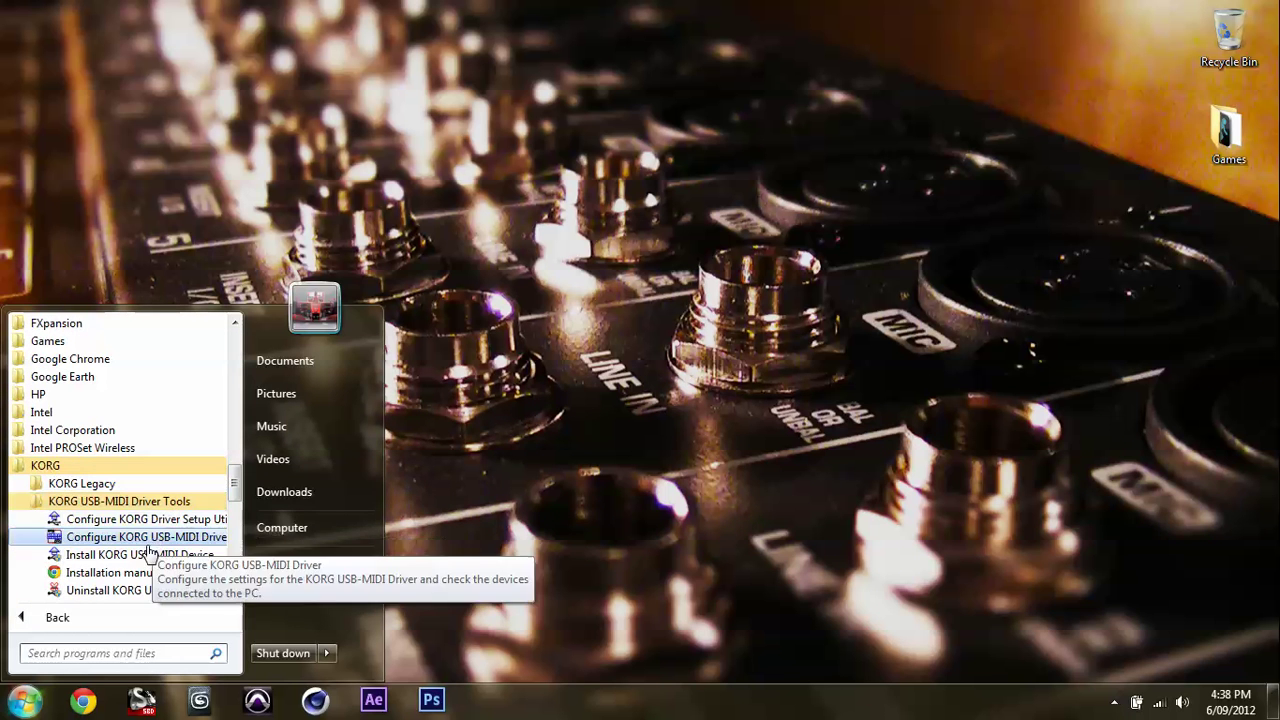
{"action": "scroll", "coordinate": [150, 525], "scroll_direction": "down", "scroll_amount": 1}
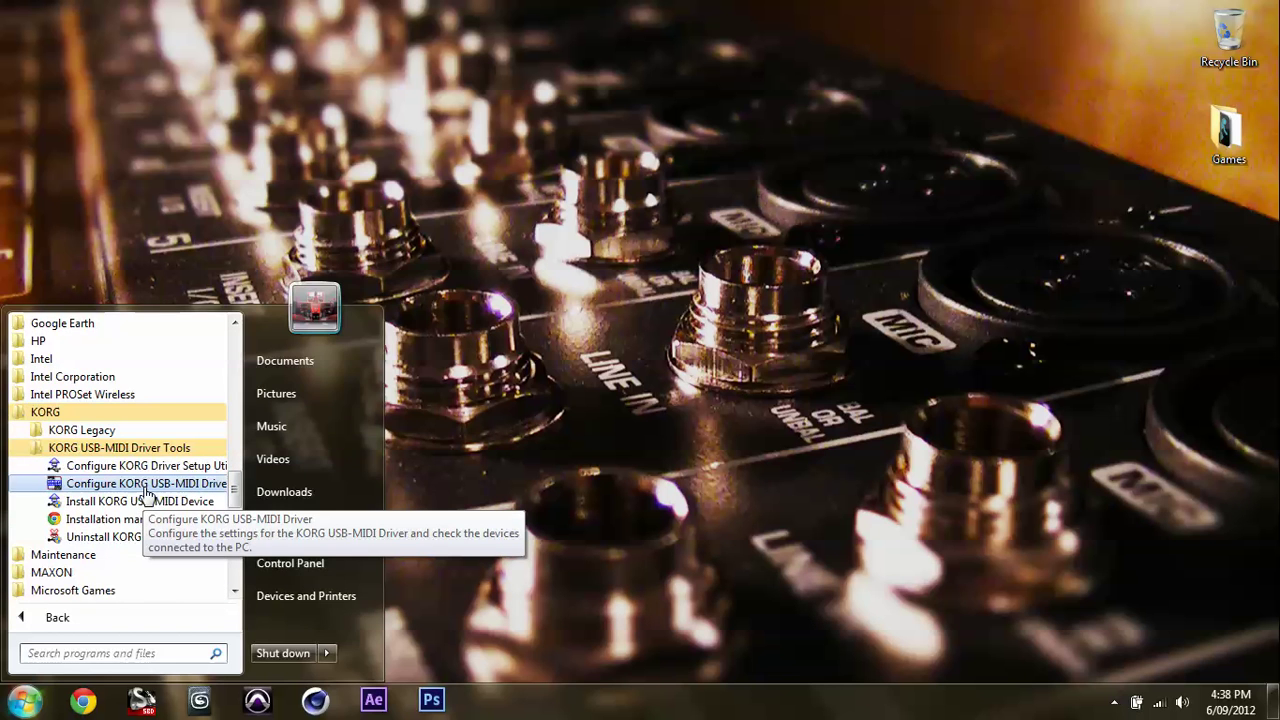
{"action": "left_click", "coordinate": [145, 489]}
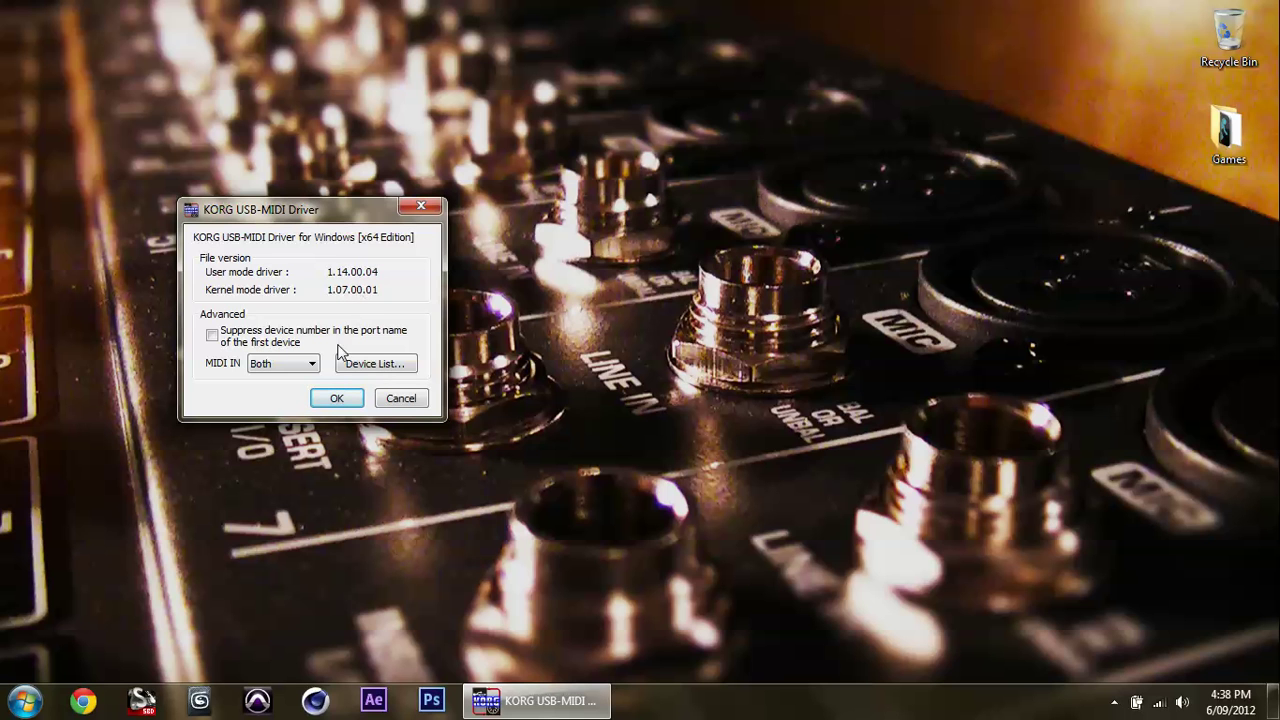
Set MIDI IN to Both, check the connected devices in the Device List, and confirm the KORG USB-MIDI driver settings
{"action": "left_click", "coordinate": [300, 366]}
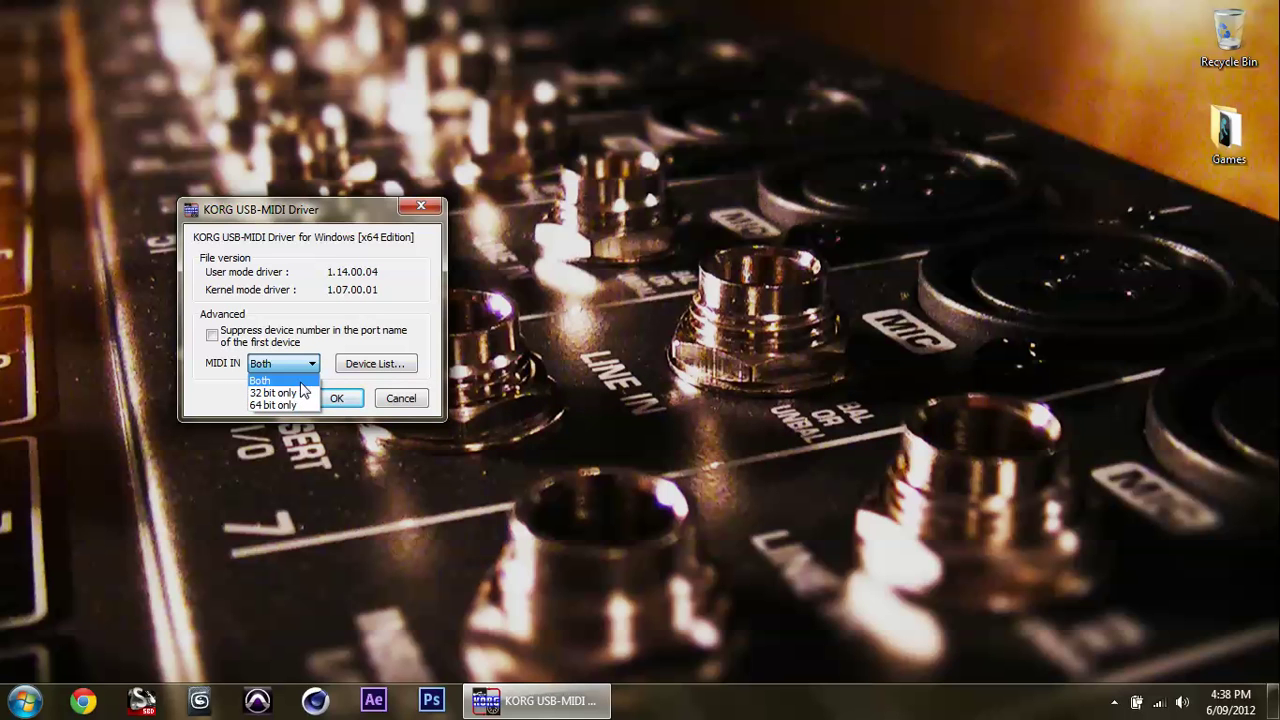
{"action": "left_click", "coordinate": [300, 383]}
{"action": "left_click", "coordinate": [369, 366]}
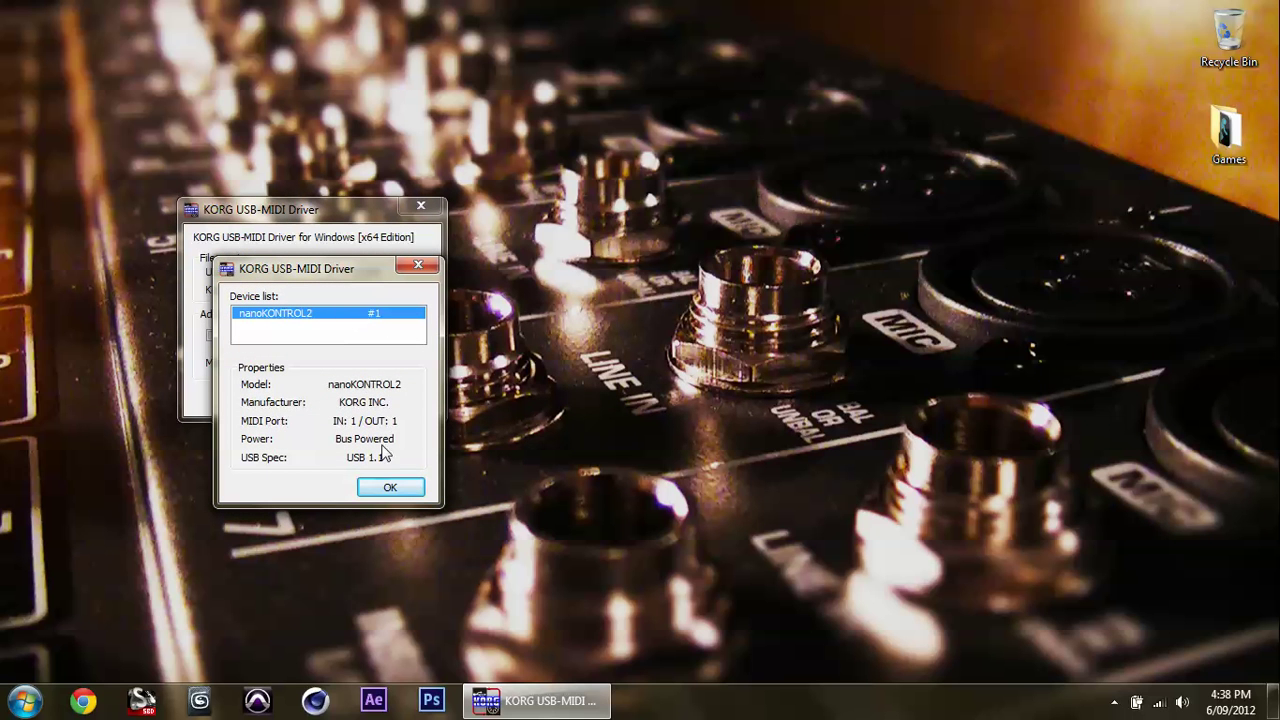
{"action": "left_click", "coordinate": [395, 489]}
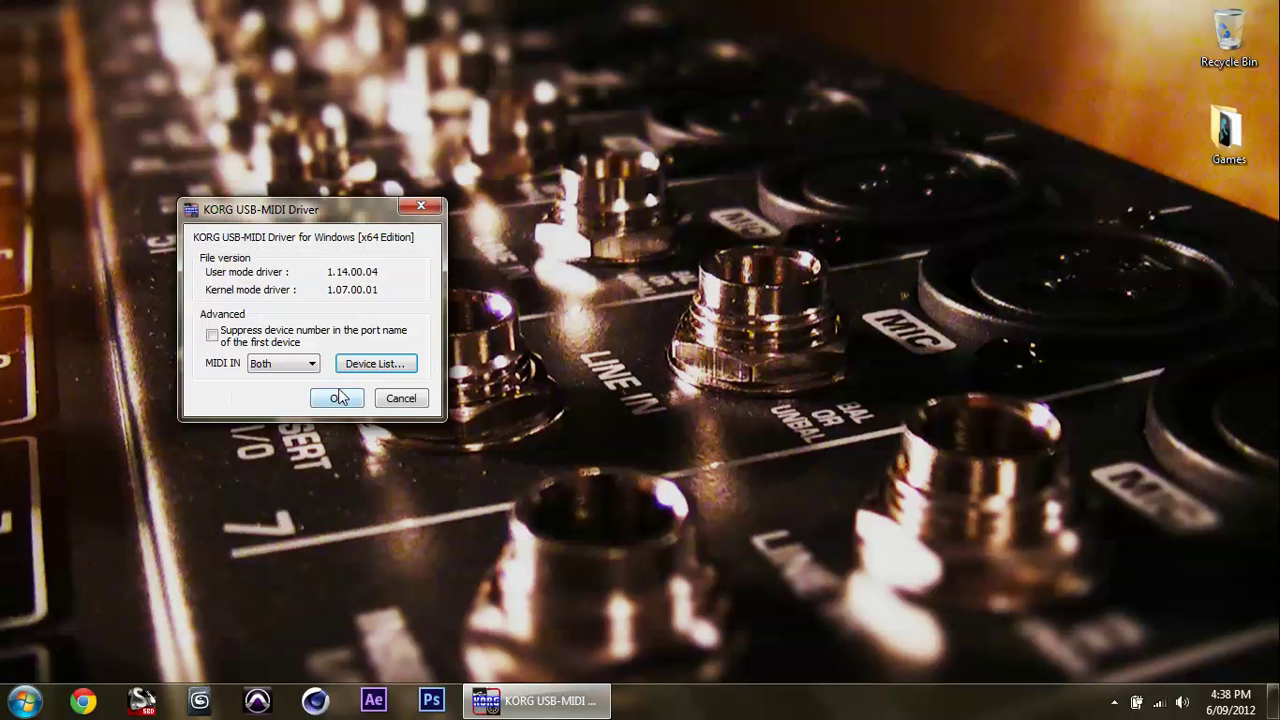
{"action": "left_click", "coordinate": [338, 398]}
Run Install KORG USB-MIDI Device from KORG USB-MIDI Driver Tools and complete the KORG MIDI Driver Setup Utility
{"action": "left_click", "coordinate": [25, 706]}
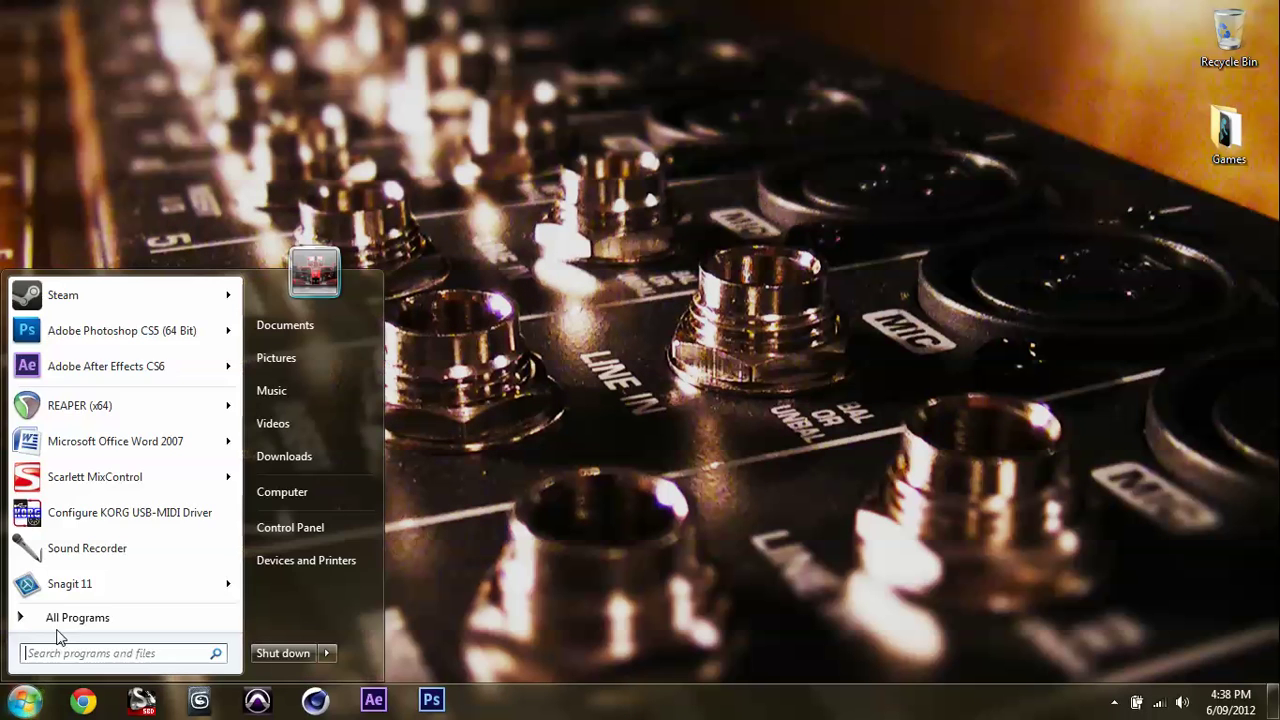
{"action": "left_click", "coordinate": [55, 620]}
{"action": "scroll", "coordinate": [75, 460], "scroll_direction": "down", "scroll_amount": 8}
{"action": "scroll", "coordinate": [72, 400], "scroll_direction": "up", "scroll_amount": 7}
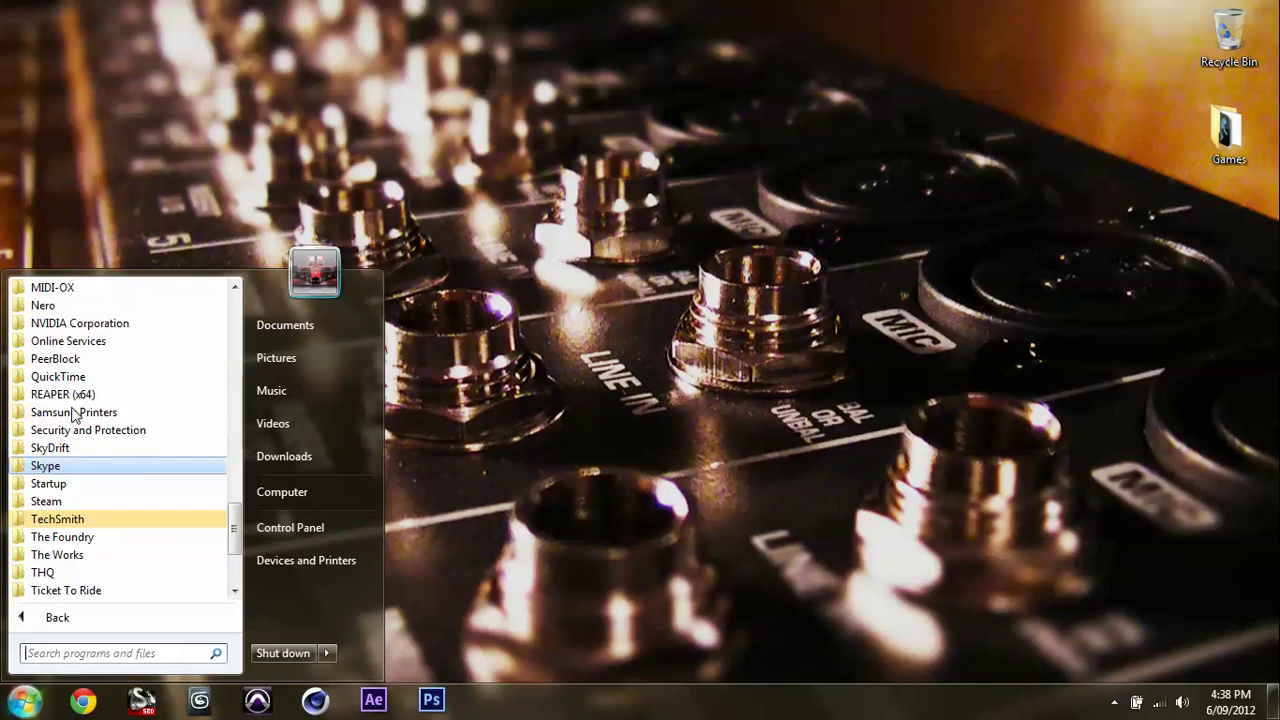
{"action": "left_click", "coordinate": [74, 430]}
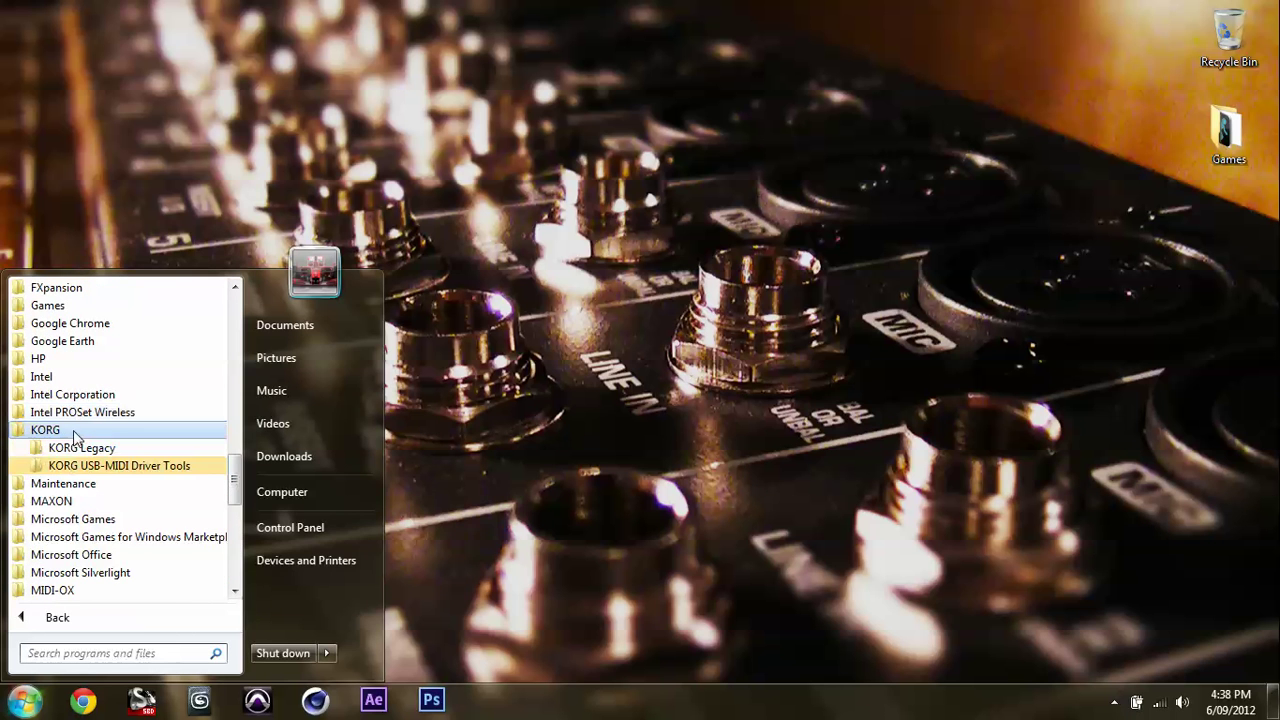
{"action": "left_click", "coordinate": [120, 465]}
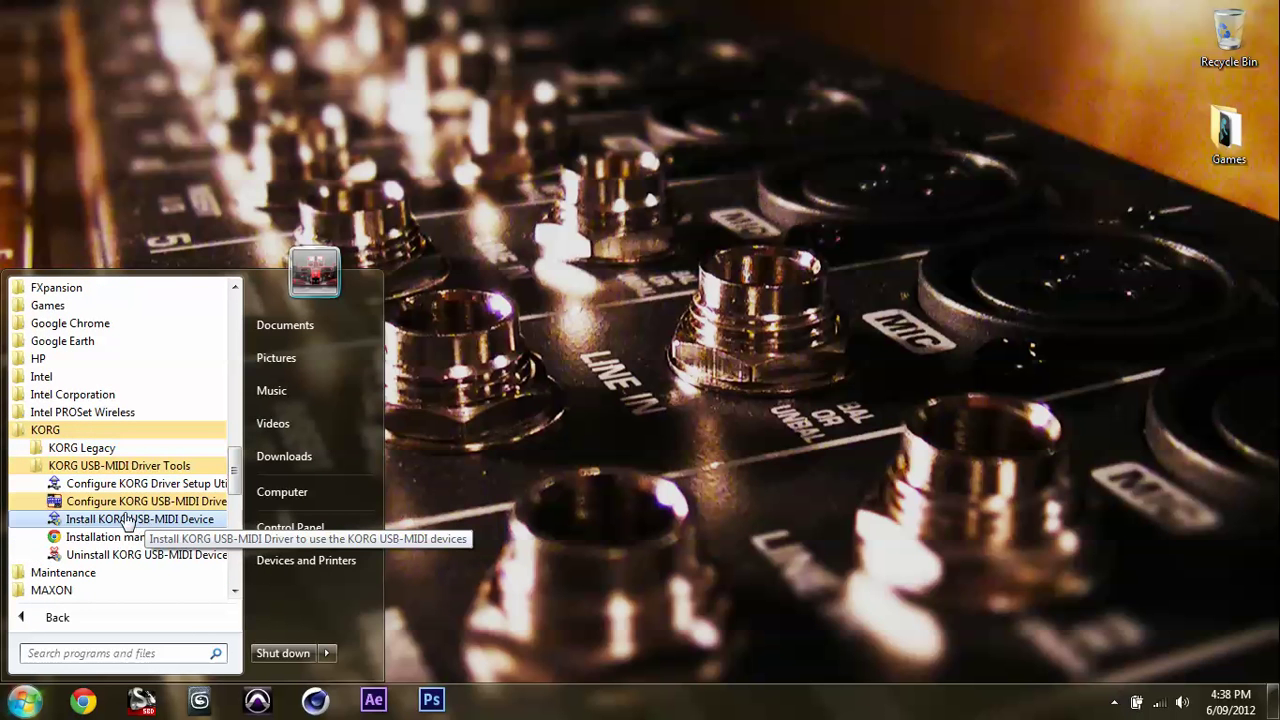
{"action": "left_click", "coordinate": [140, 525]}
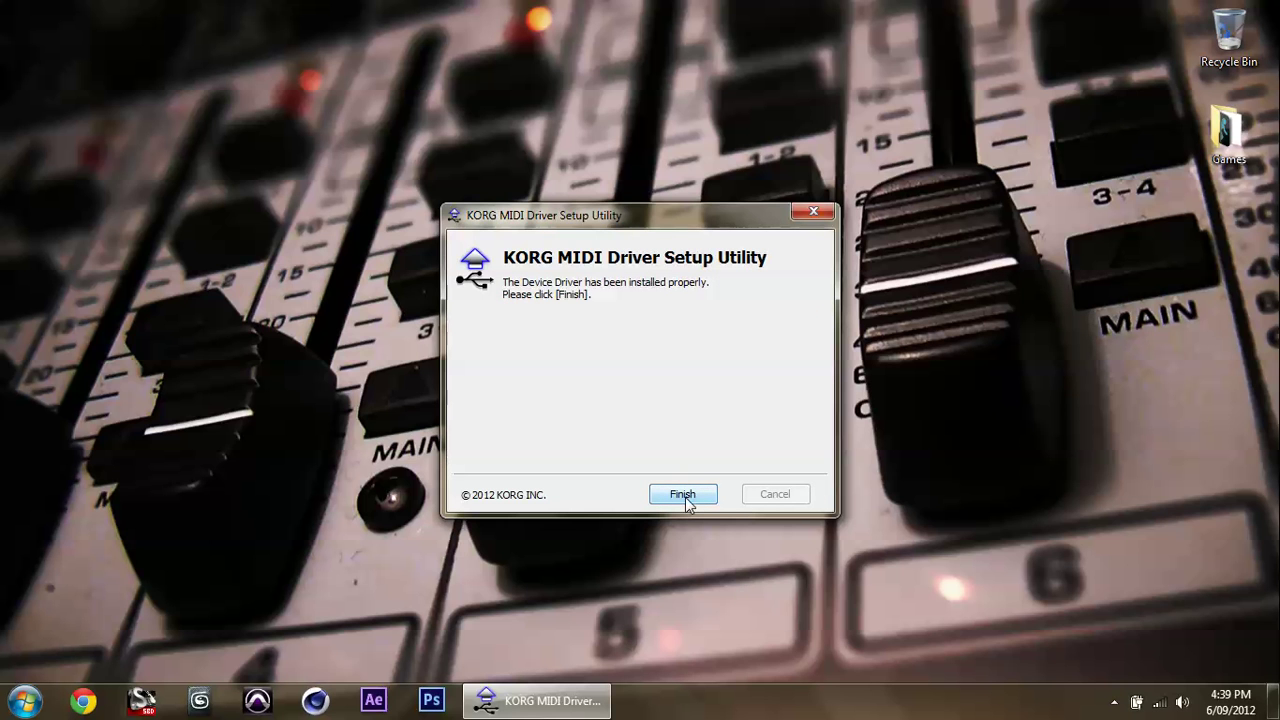
{"action": "left_click", "coordinate": [683, 496]}
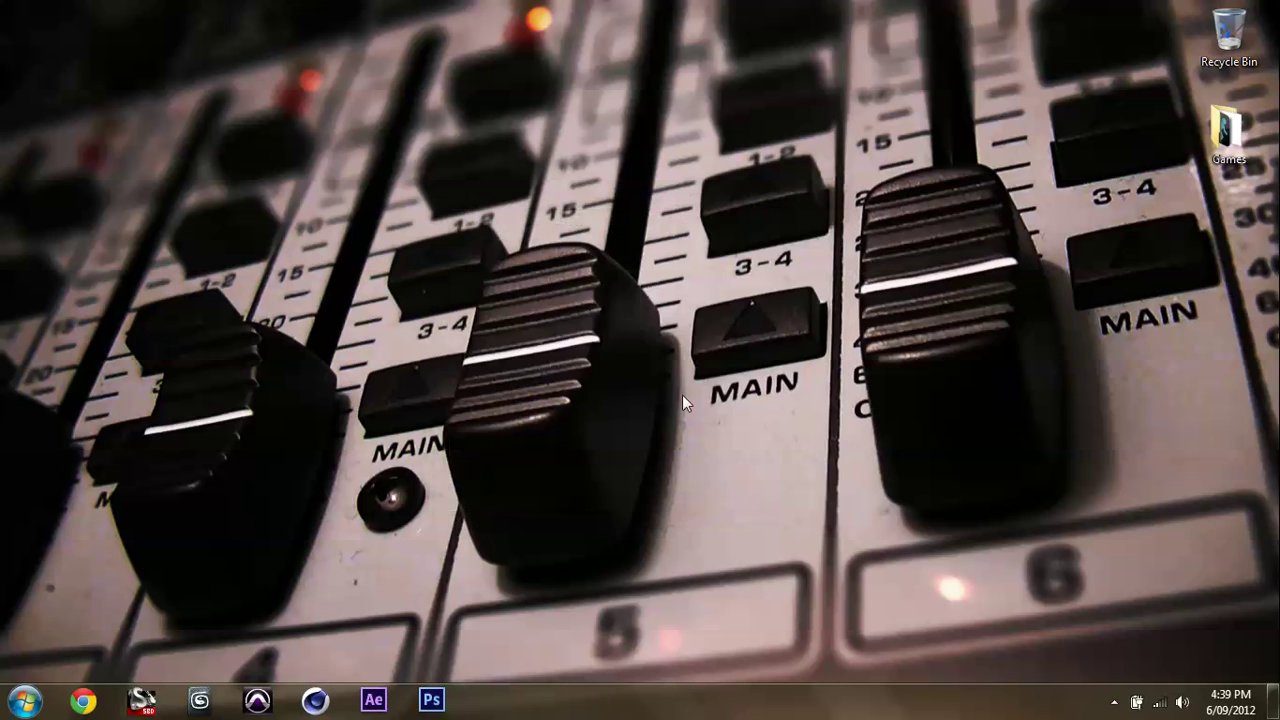
Launch the setup_E installer from the KORG KONTROL Editor folder inside KontrolEditor_0130E, in the AUDIO folder of Downloads
{"action": "left_click", "coordinate": [24, 700]}
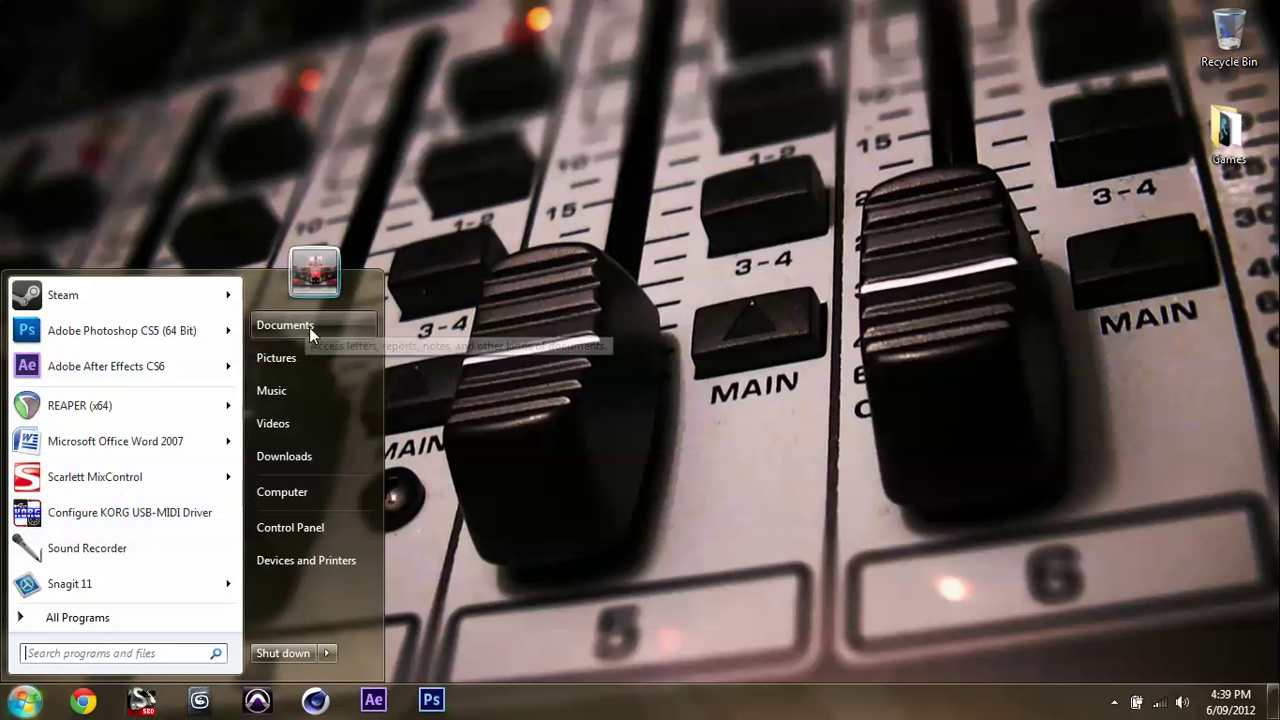
{"action": "left_click", "coordinate": [295, 457]}
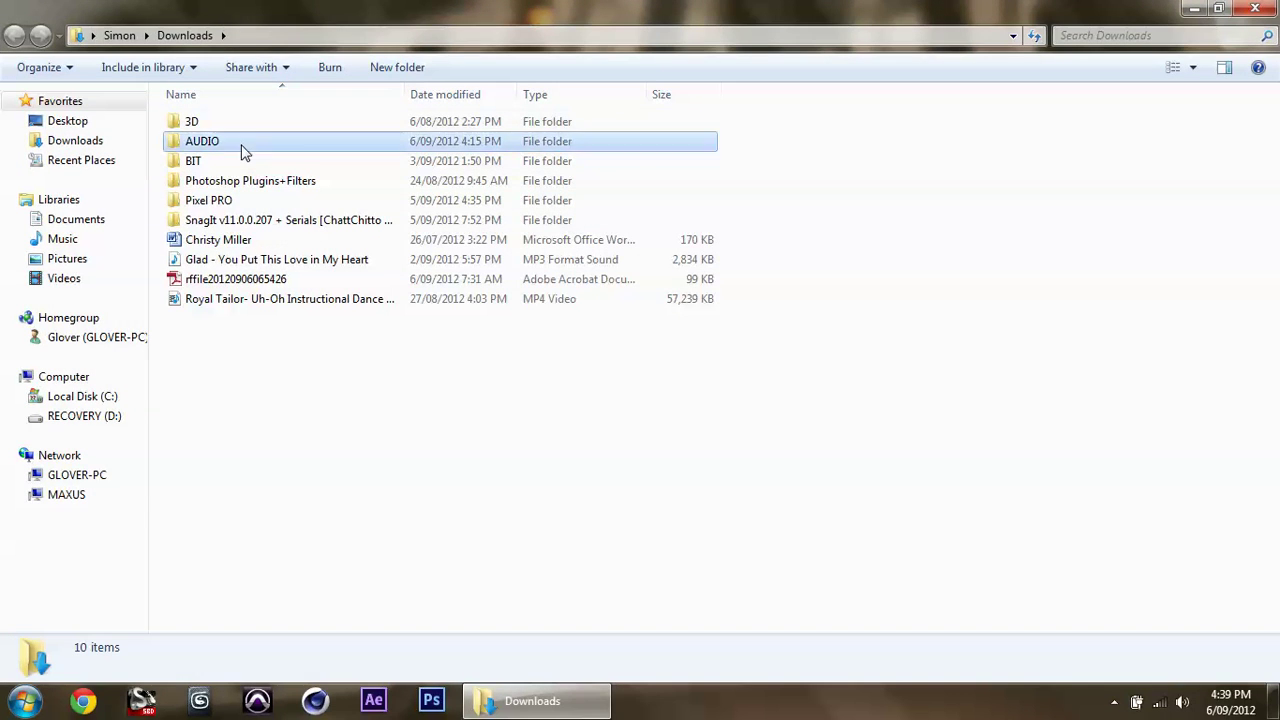
{"action": "double_click", "coordinate": [241, 137]}
{"action": "double_click", "coordinate": [252, 126]}
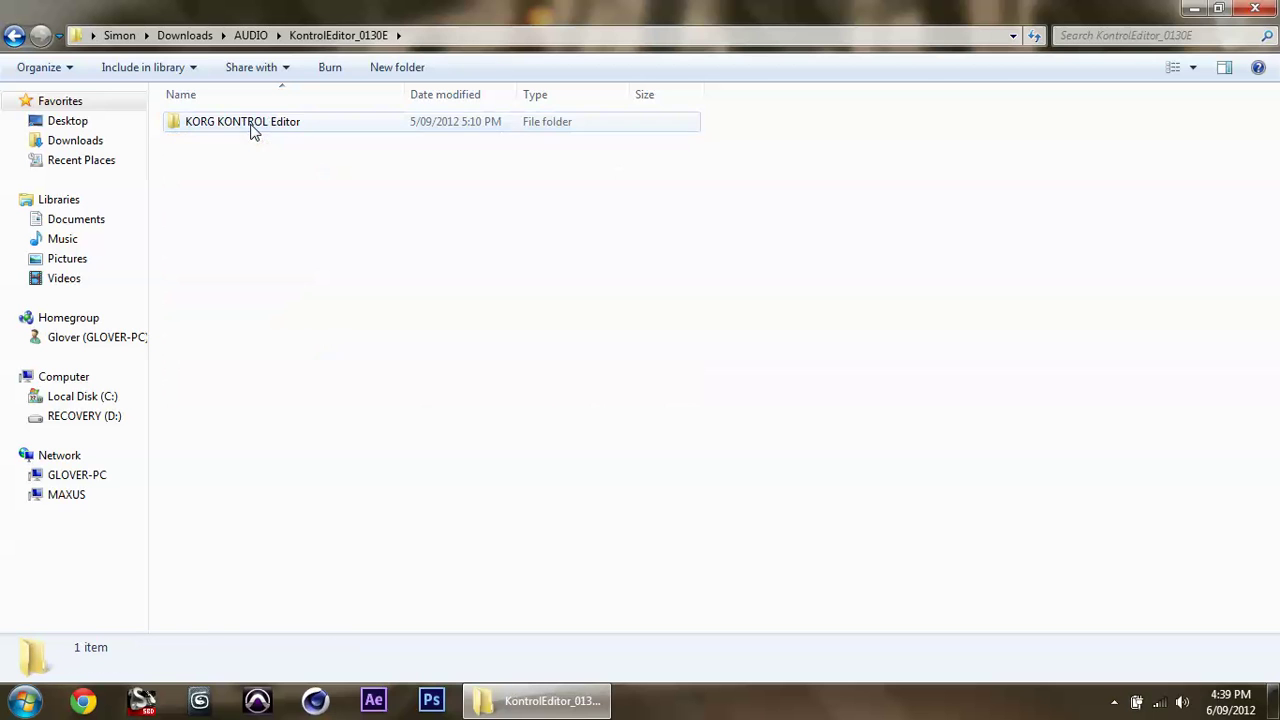
{"action": "double_click", "coordinate": [251, 128]}
{"action": "double_click", "coordinate": [252, 141]}
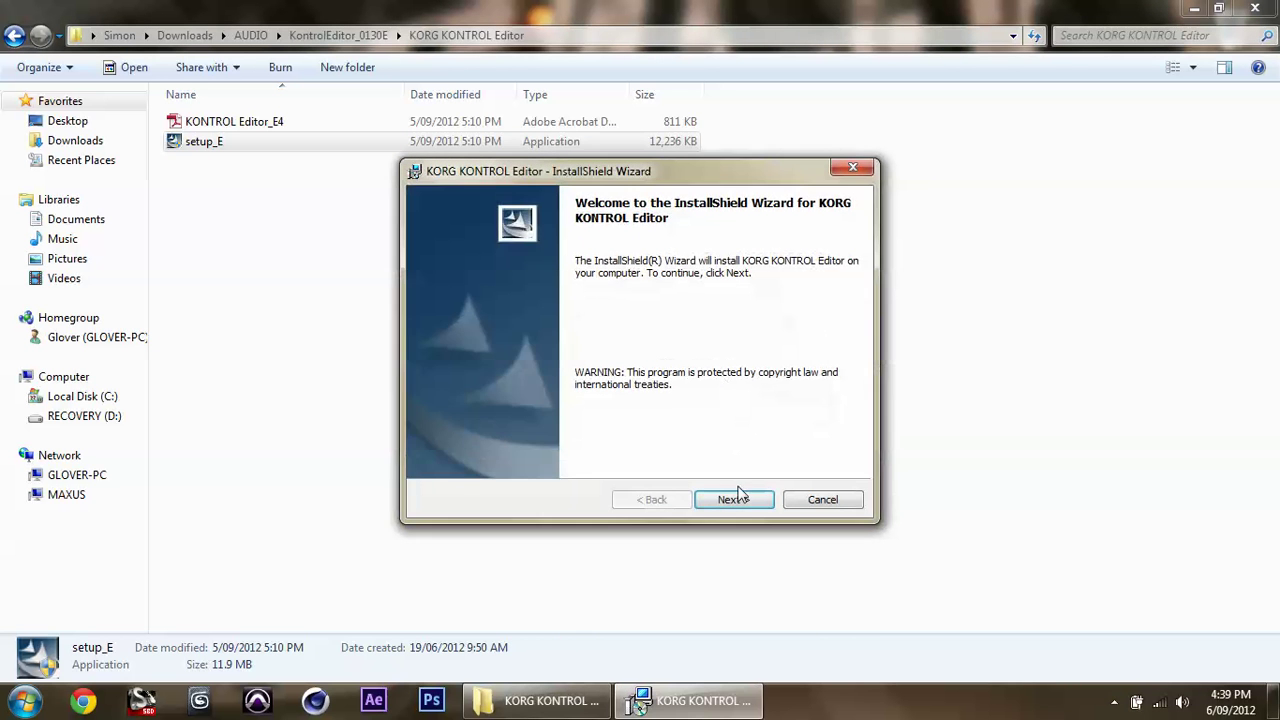
Install KORG KONTROL Editor with the license accepted and default options, closing the Explorer window meanwhile, and finish the wizard
{"action": "left_click", "coordinate": [746, 498]}
{"action": "left_click", "coordinate": [603, 433]}
{"action": "left_click", "coordinate": [730, 500]}
{"action": "left_click", "coordinate": [730, 502]}
{"action": "left_click", "coordinate": [731, 504]}
{"action": "left_click", "coordinate": [733, 504]}
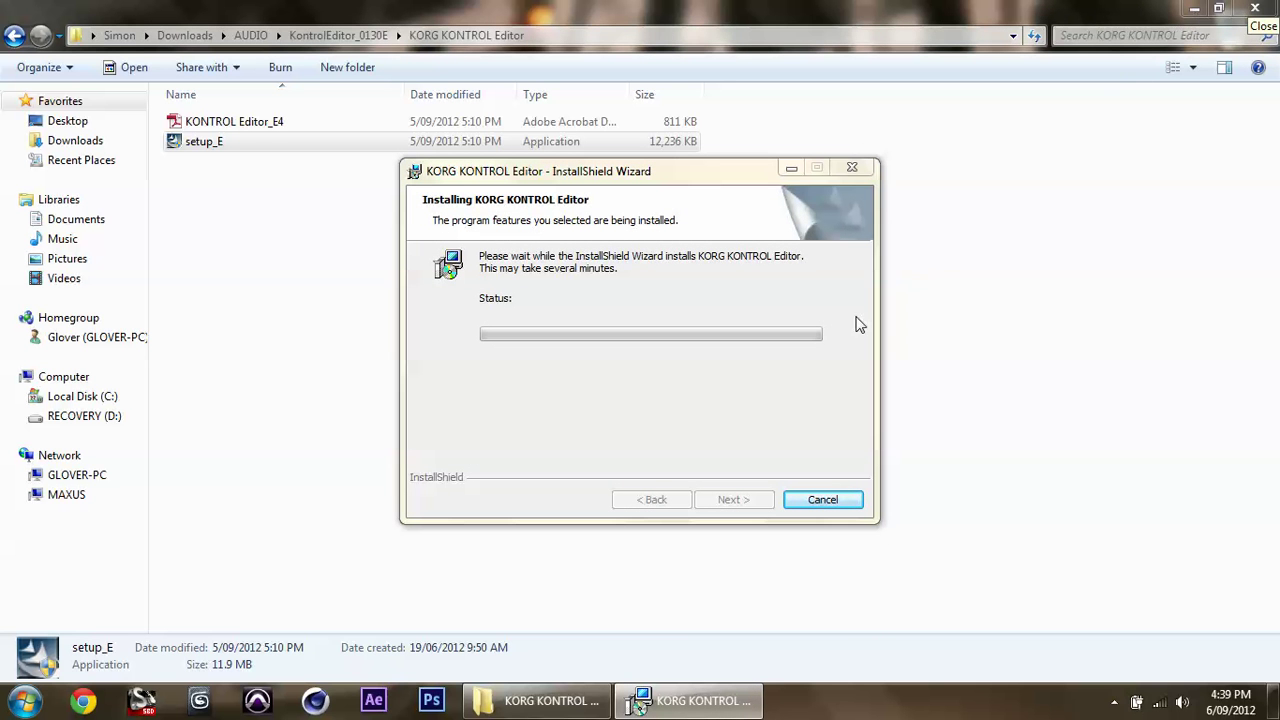
{"action": "left_click", "coordinate": [1255, 8]}
{"action": "left_click", "coordinate": [25, 700]}
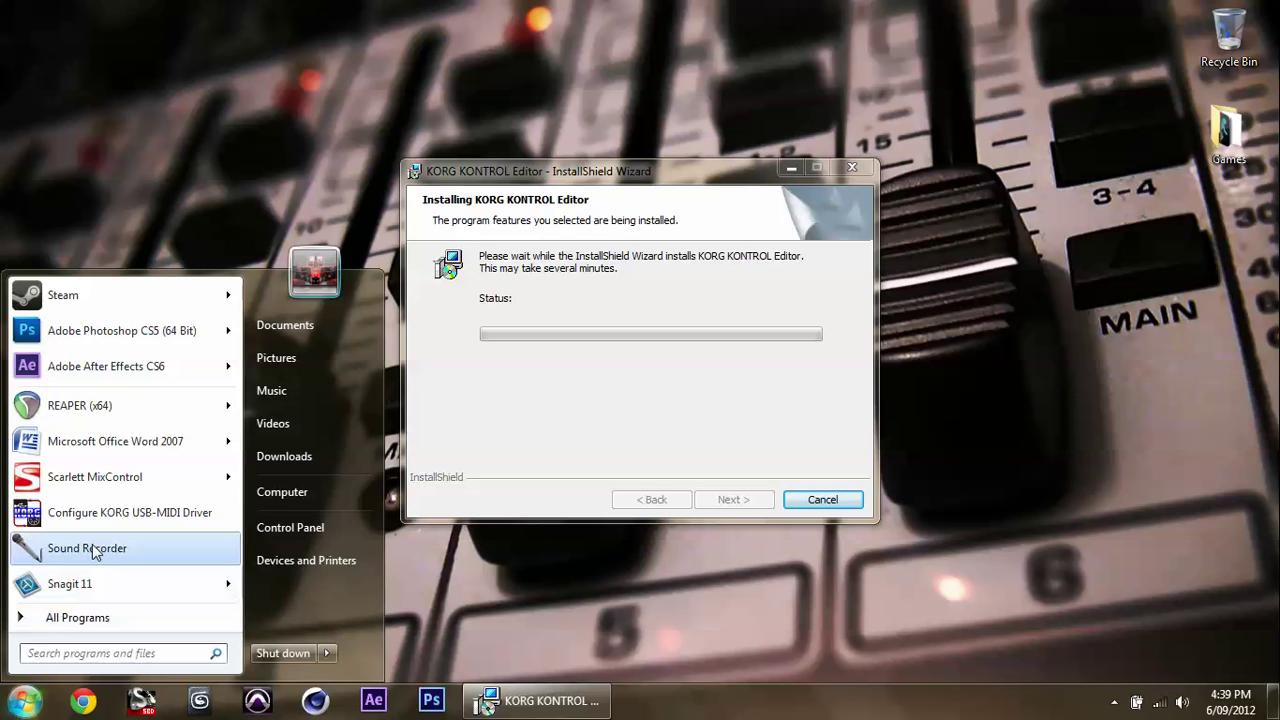
{"action": "mouse_move", "coordinate": [114, 480]}
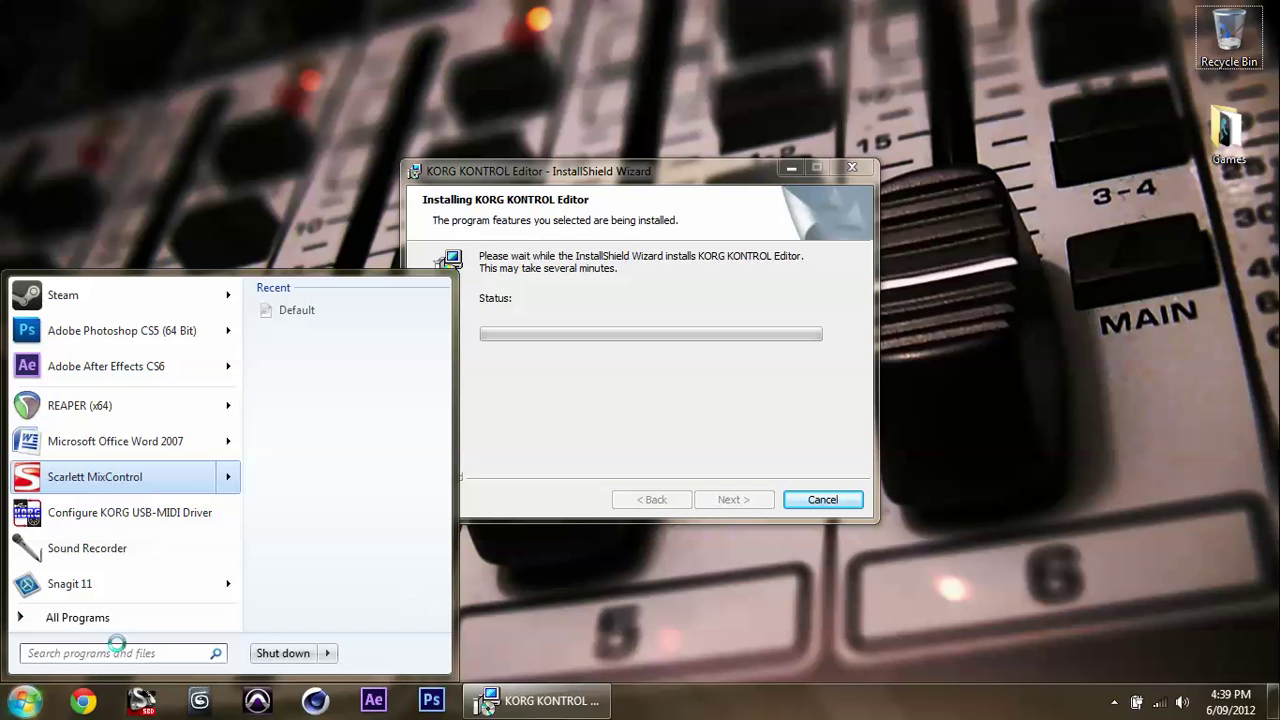
{"action": "left_click", "coordinate": [636, 478]}
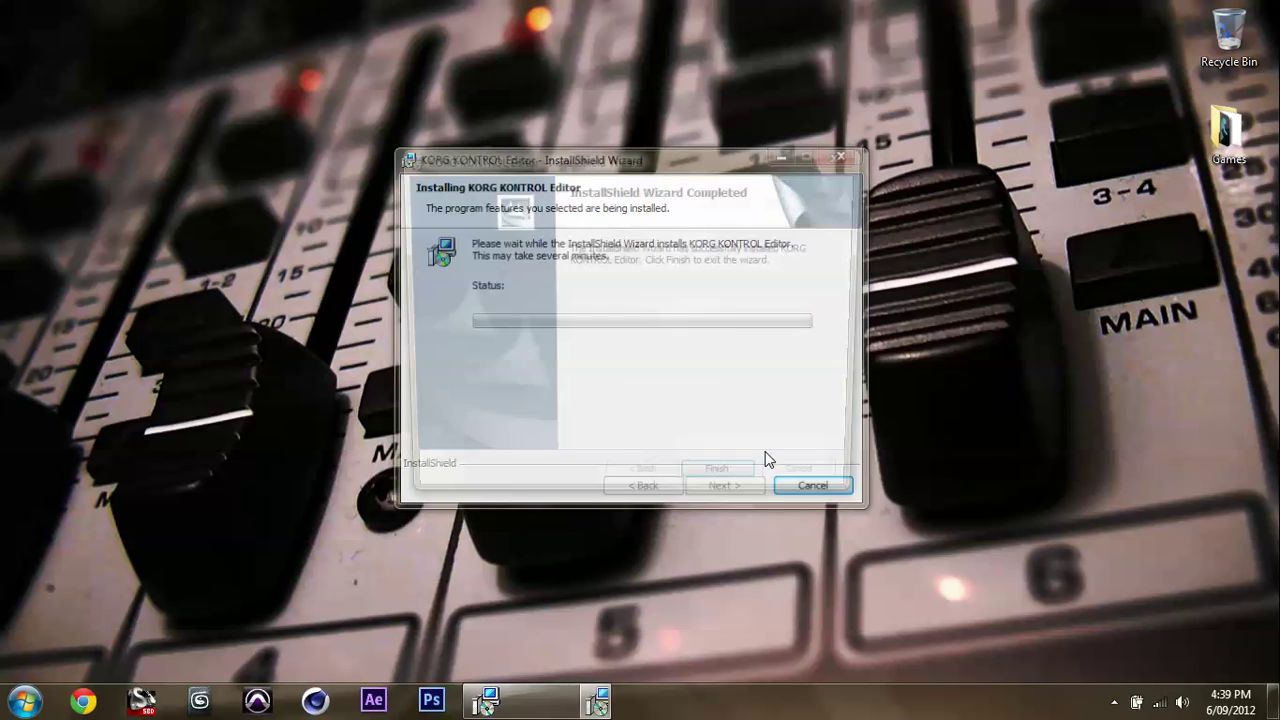
{"action": "left_click", "coordinate": [723, 486]}
Open the Registry Editor with regedit, check the midi and midi1 values in the Drivers32 key, and close it
{"action": "left_click", "coordinate": [5, 712]}
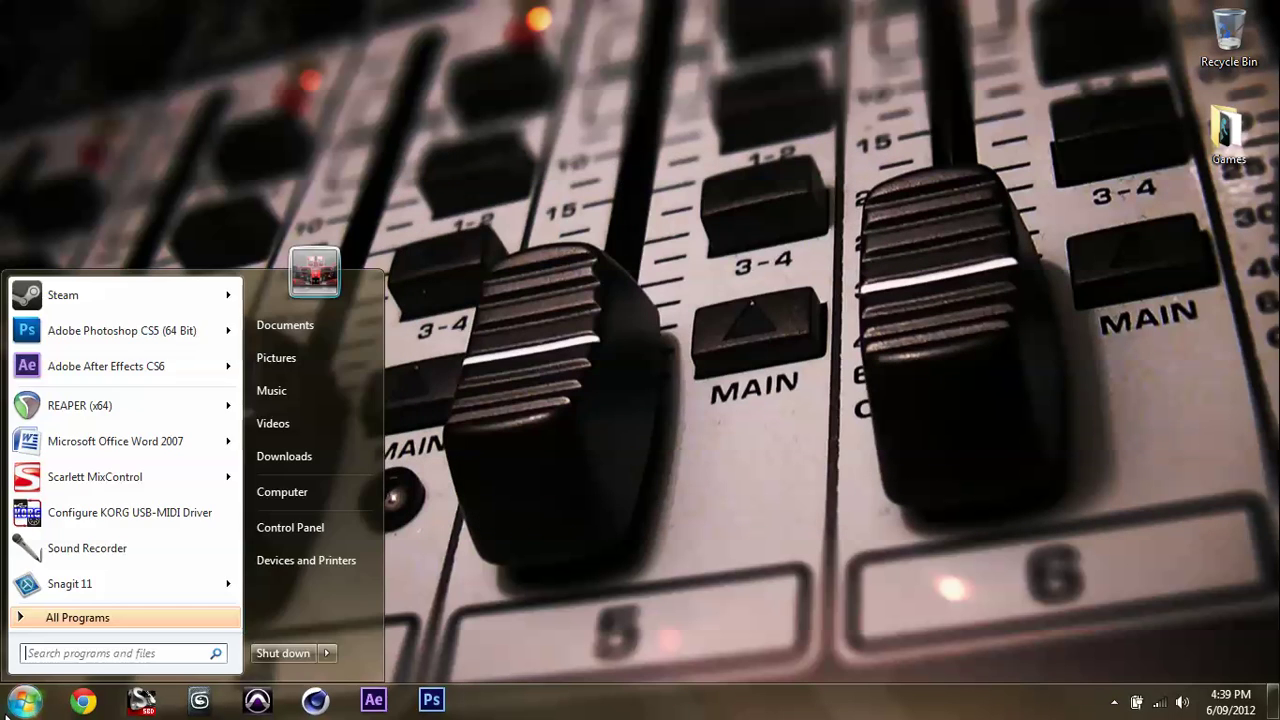
{"action": "type", "text": "regedit"}
{"action": "key", "text": "Return"}
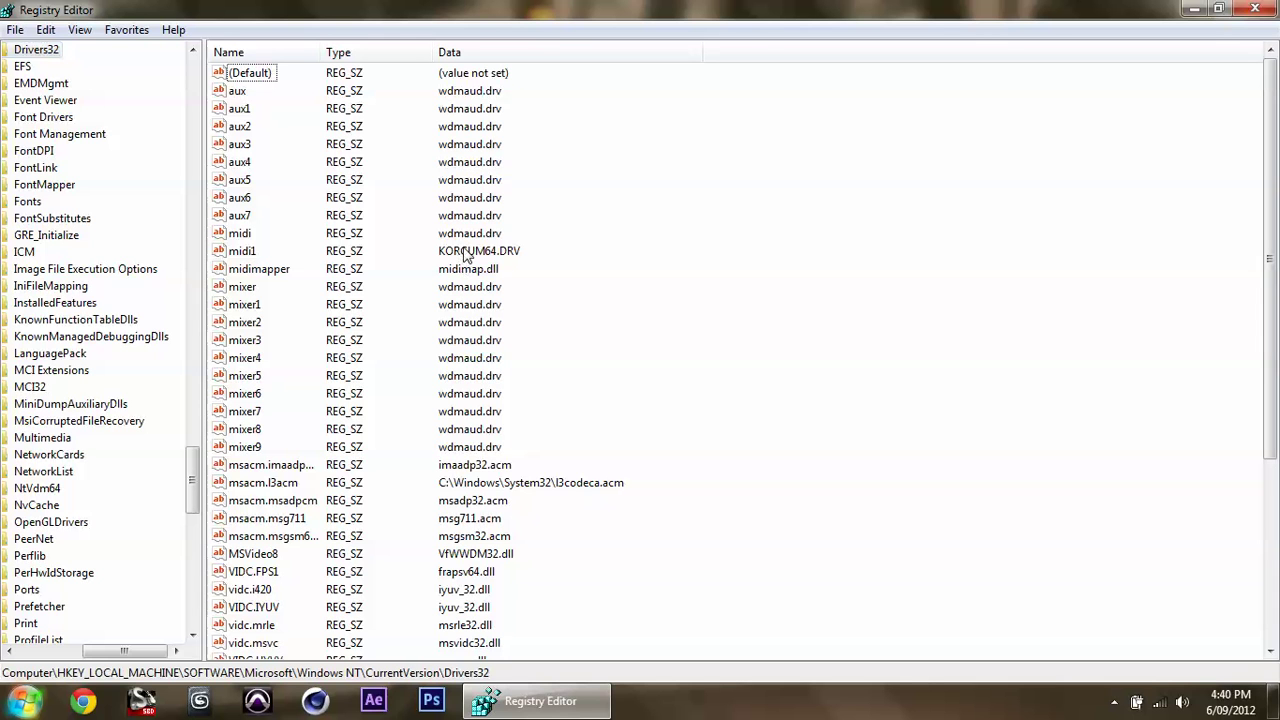
{"action": "left_click", "coordinate": [244, 254]}
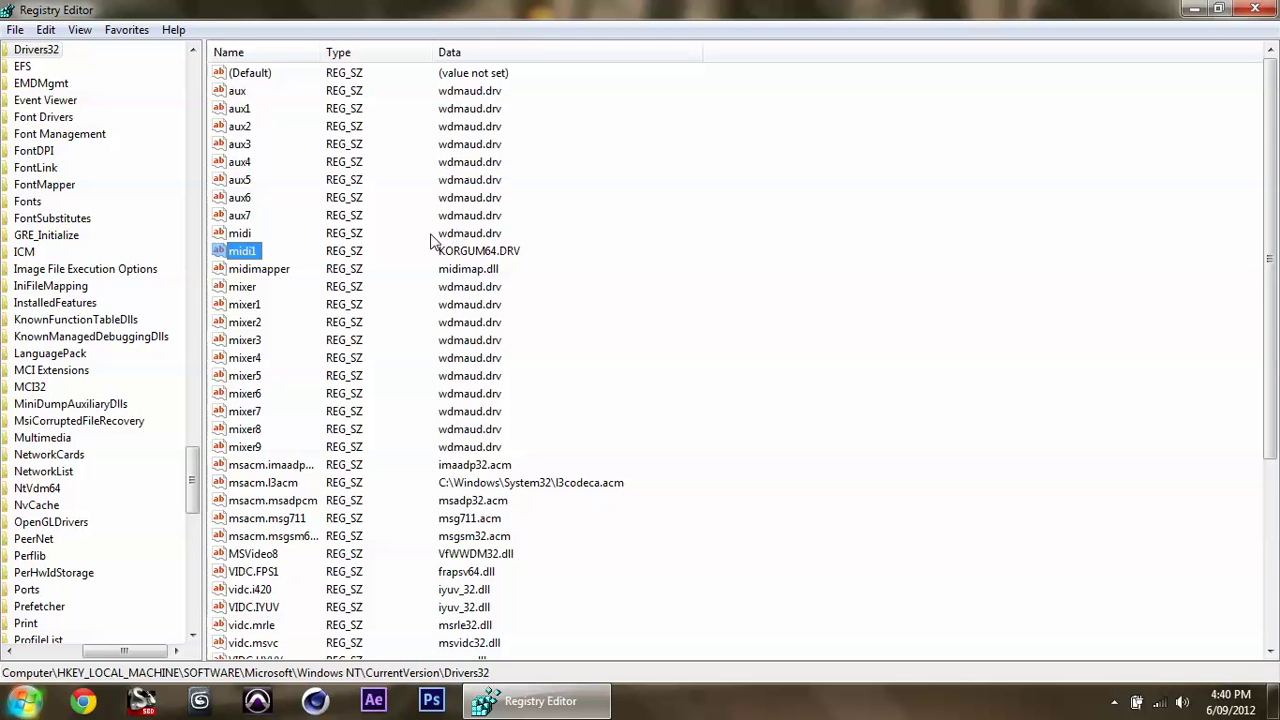
{"action": "left_click", "coordinate": [376, 234]}
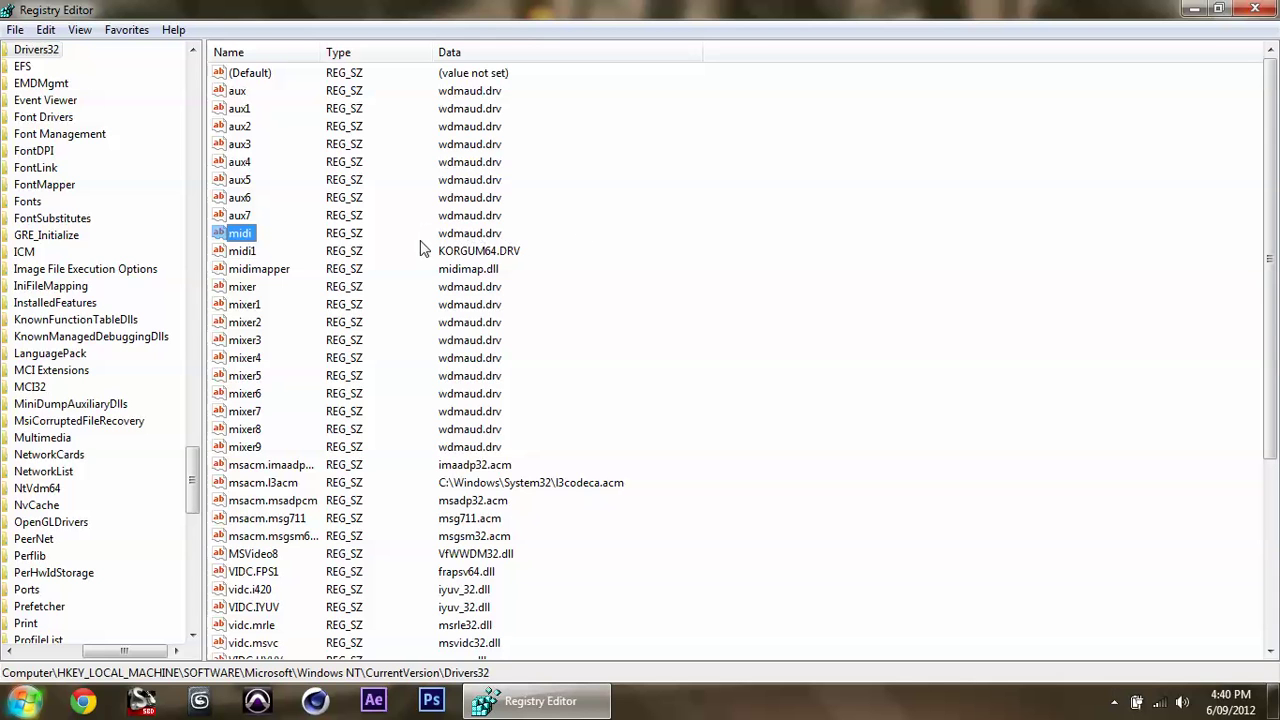
{"action": "left_click", "coordinate": [743, 392]}
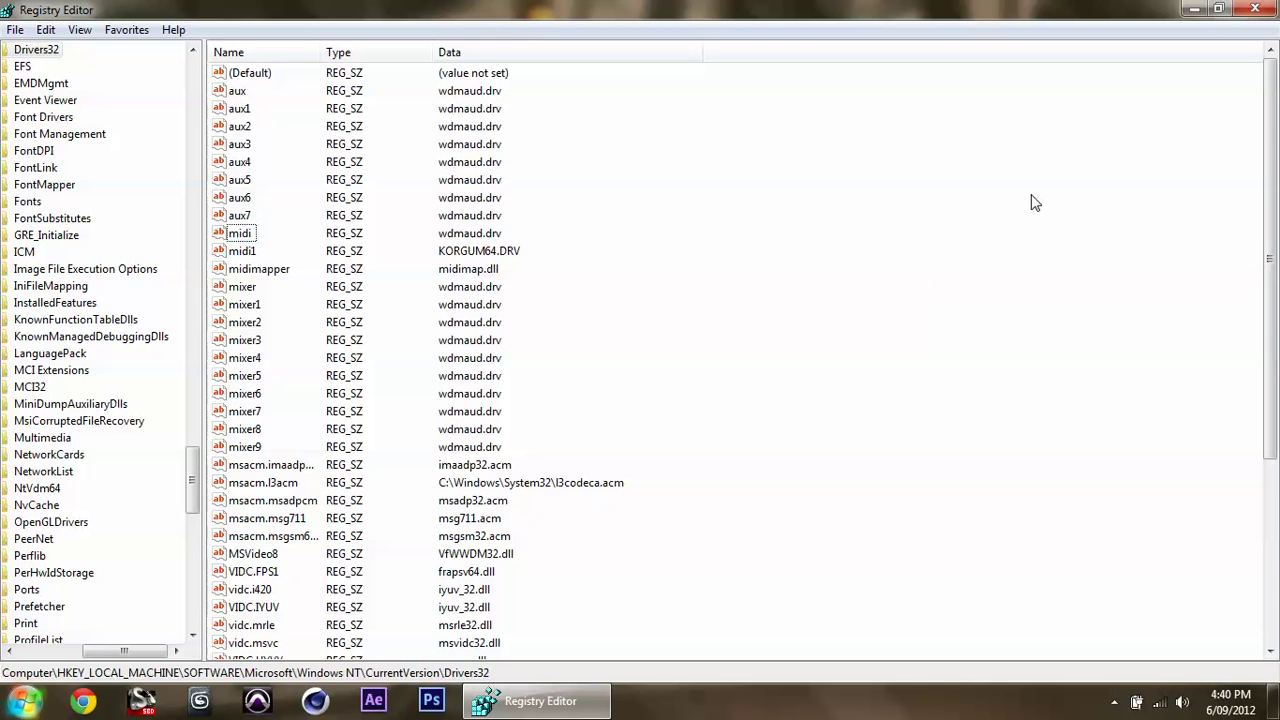
{"action": "left_click", "coordinate": [1256, 11]}
Open the Korg Kontrol Editor and load the nanoKONTROL2 as the target device
{"action": "key", "text": "super"}
{"action": "type", "text": "kon"}
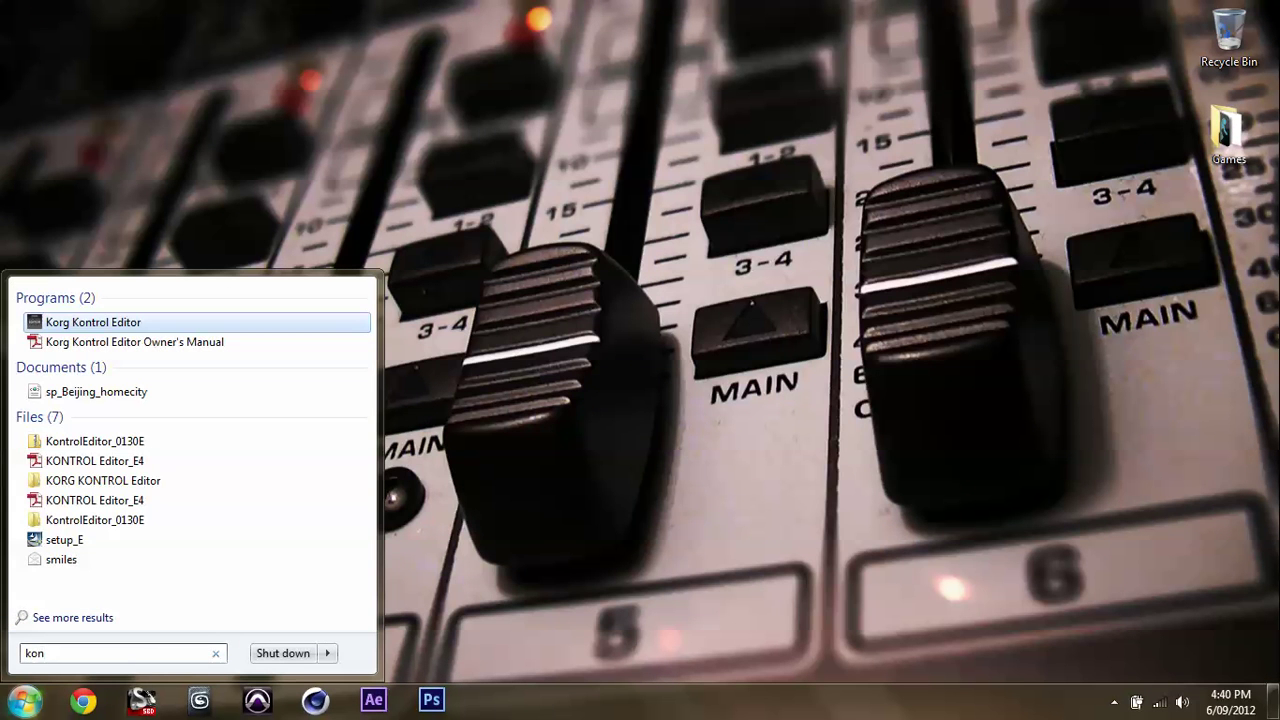
{"action": "key", "text": "Return"}
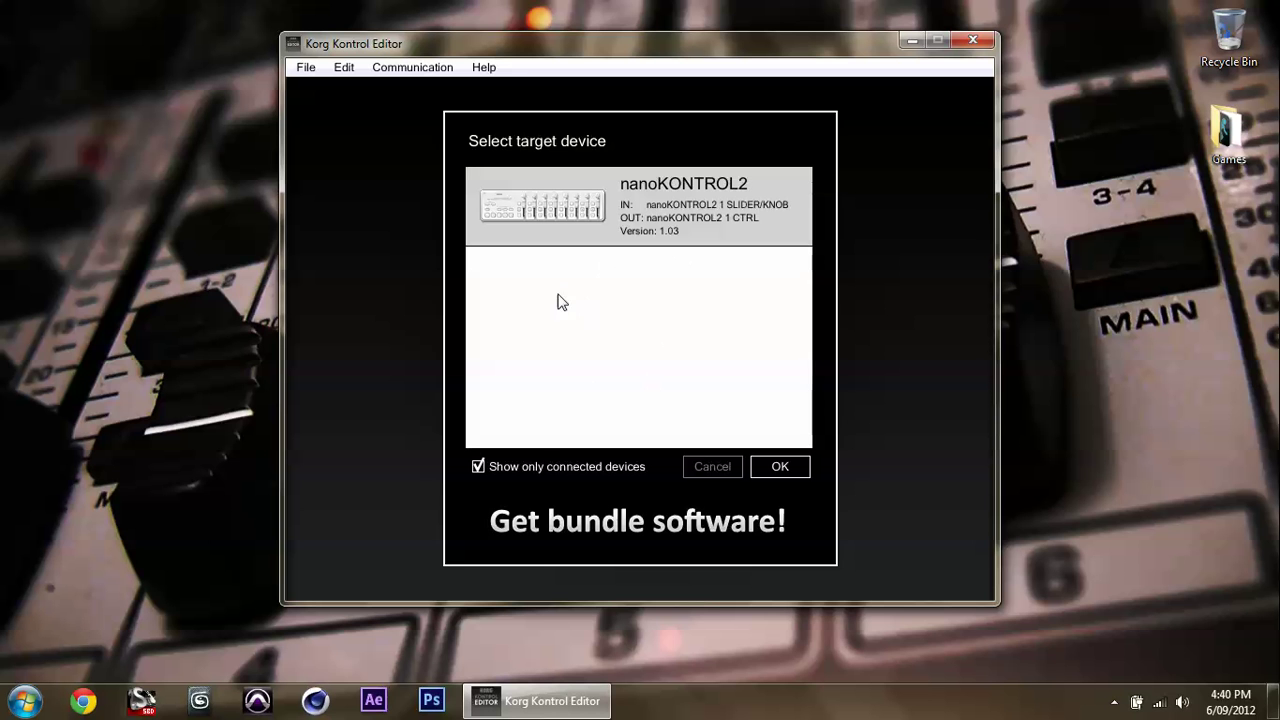
{"action": "left_click", "coordinate": [789, 471]}
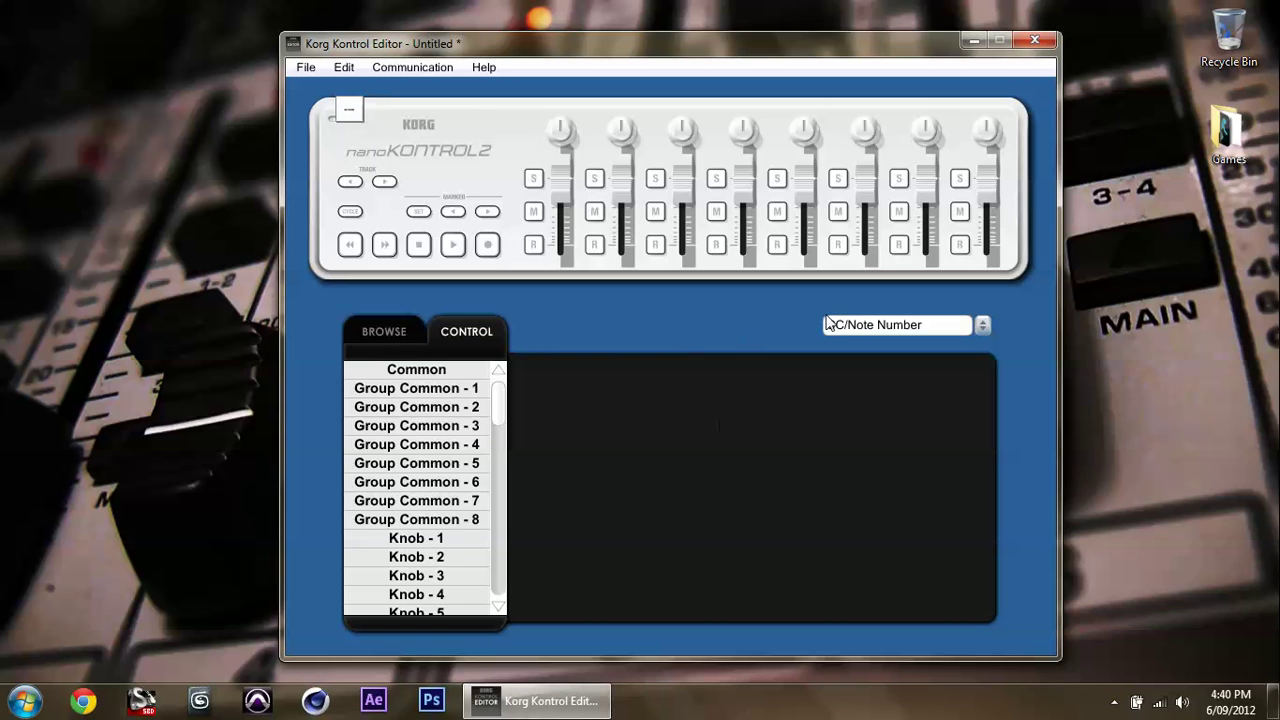
Choose Pro Tools as the Control Mode in the Common settings and close the editor without saving the changes
{"action": "left_click", "coordinate": [390, 372]}
{"action": "left_click", "coordinate": [765, 439]}
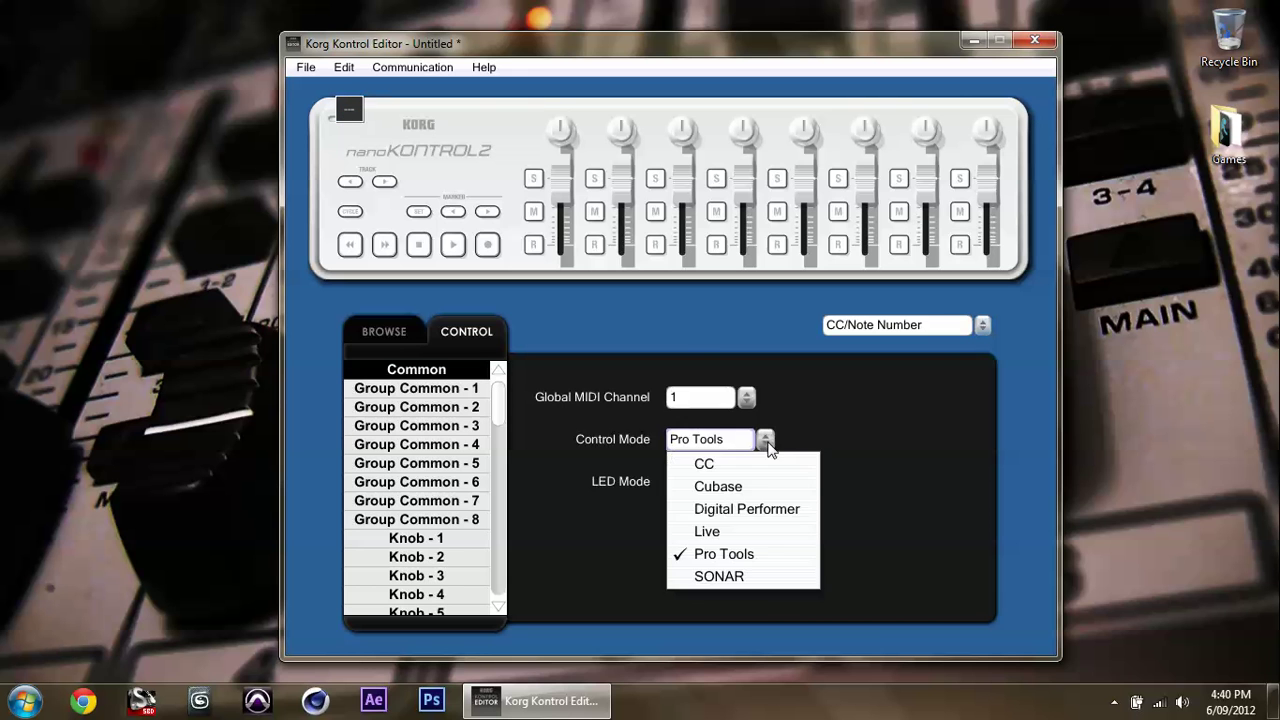
{"action": "left_click", "coordinate": [745, 555]}
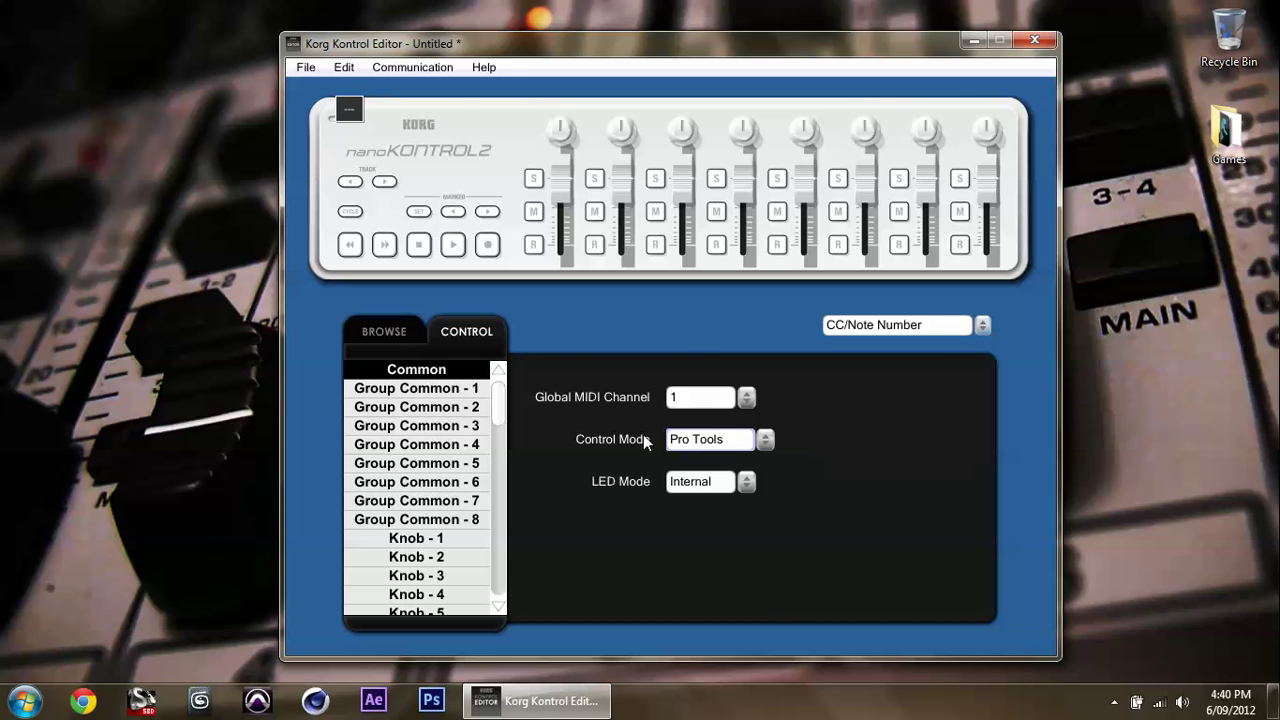
{"action": "left_click", "coordinate": [1035, 42]}
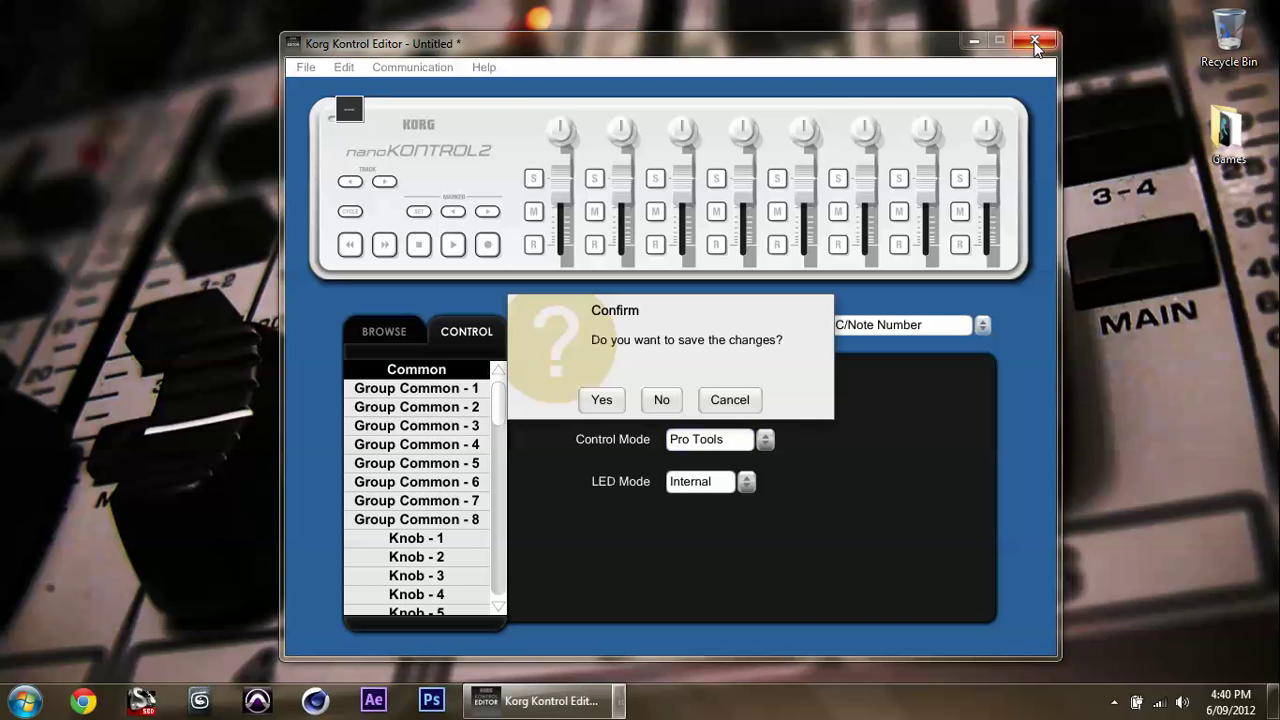
{"action": "left_click", "coordinate": [661, 400]}
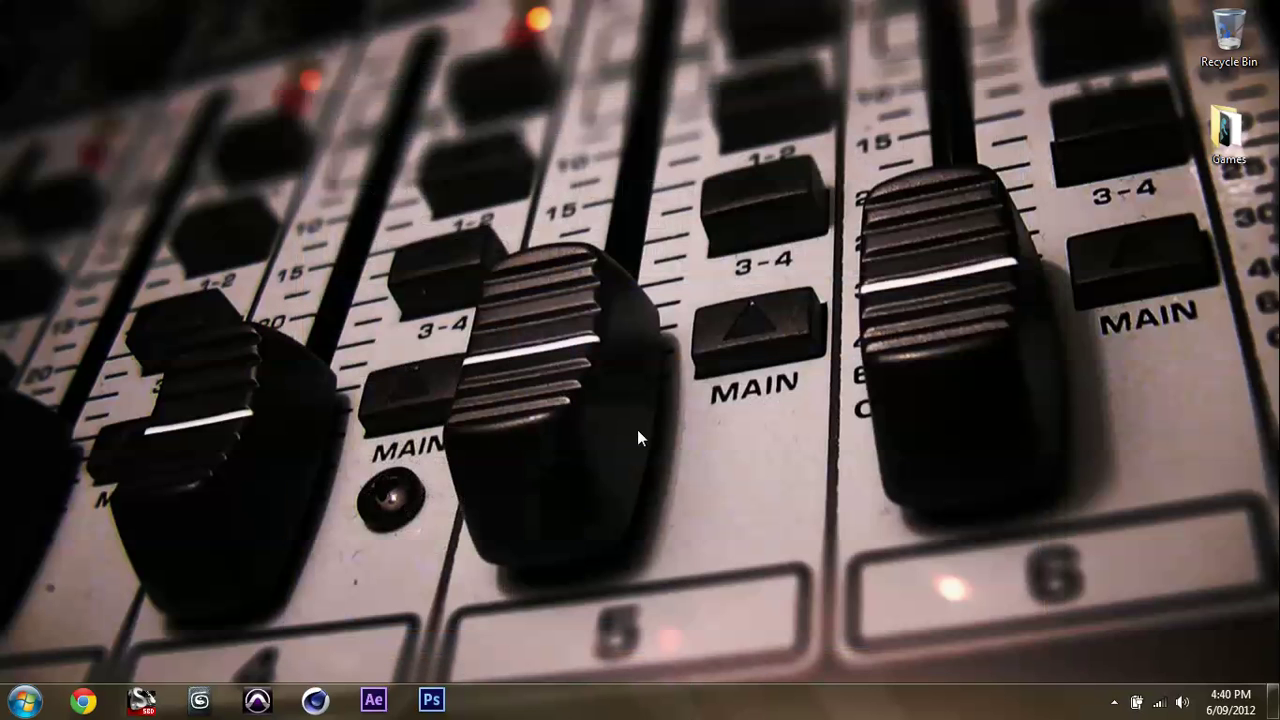
{"action": "left_click", "coordinate": [1114, 702]}
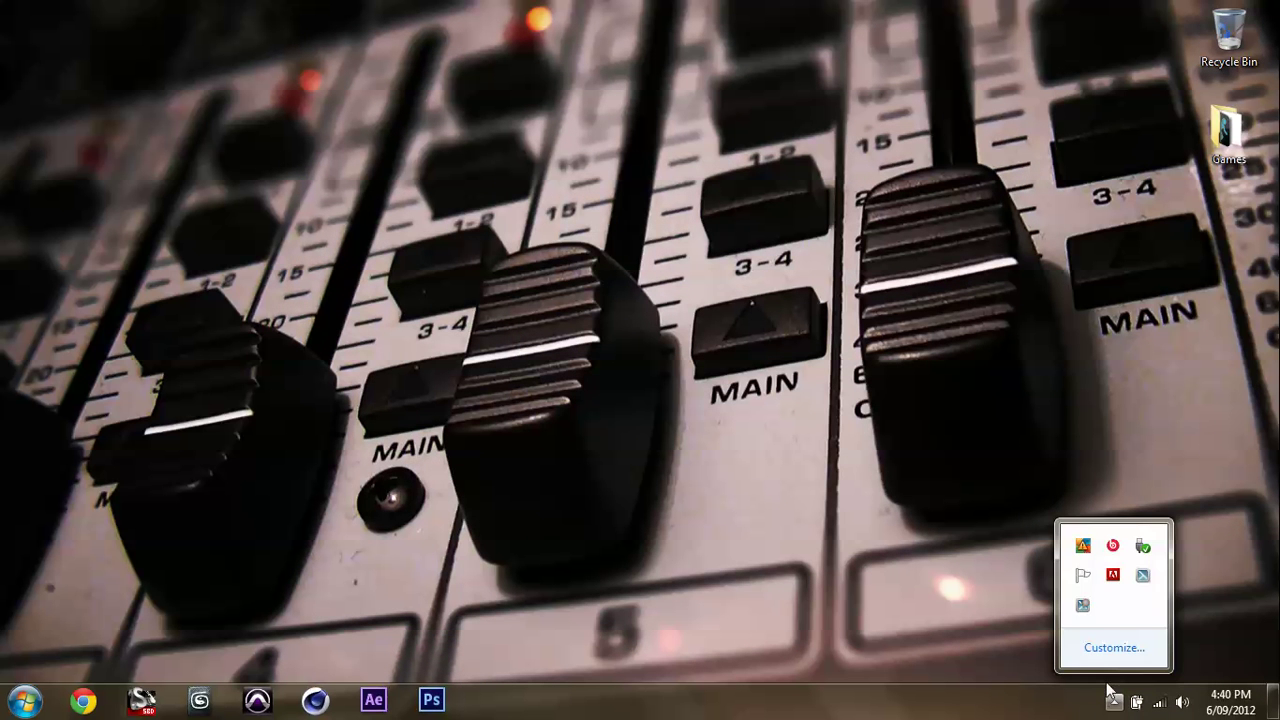
{"action": "left_click", "coordinate": [366, 588]}
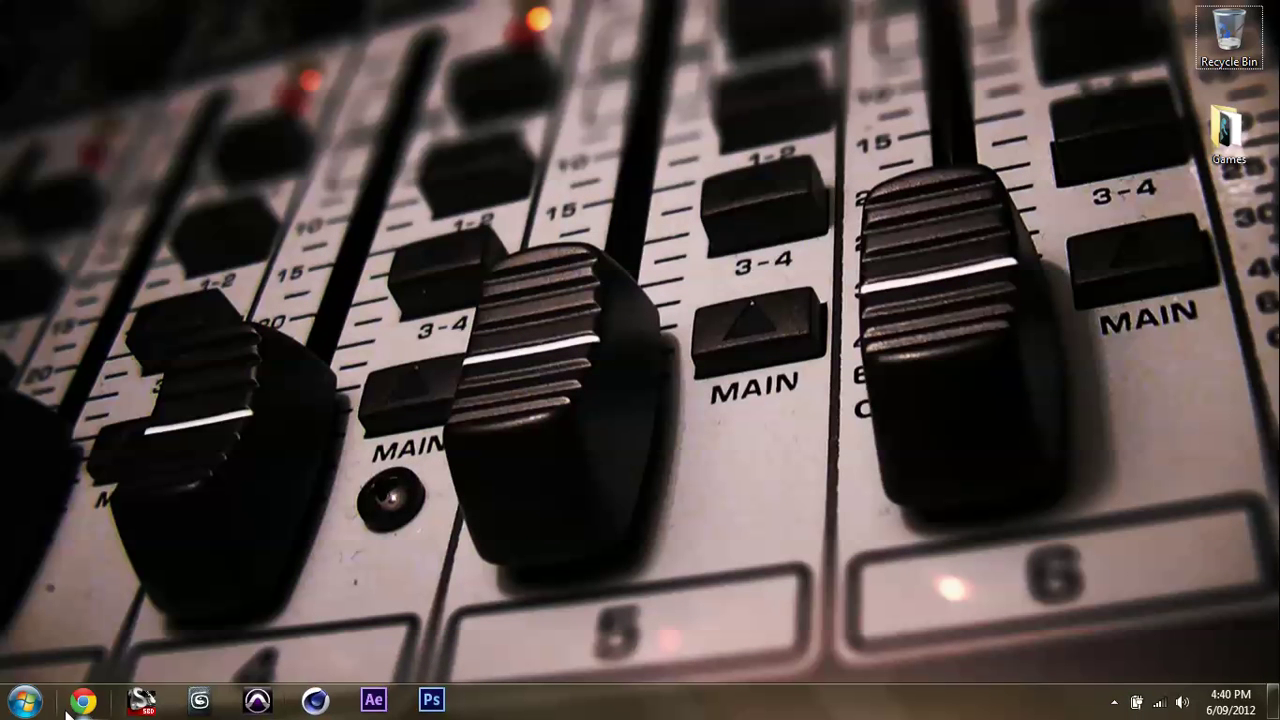
{"action": "left_click", "coordinate": [30, 706]}
{"action": "left_click", "coordinate": [30, 706]}
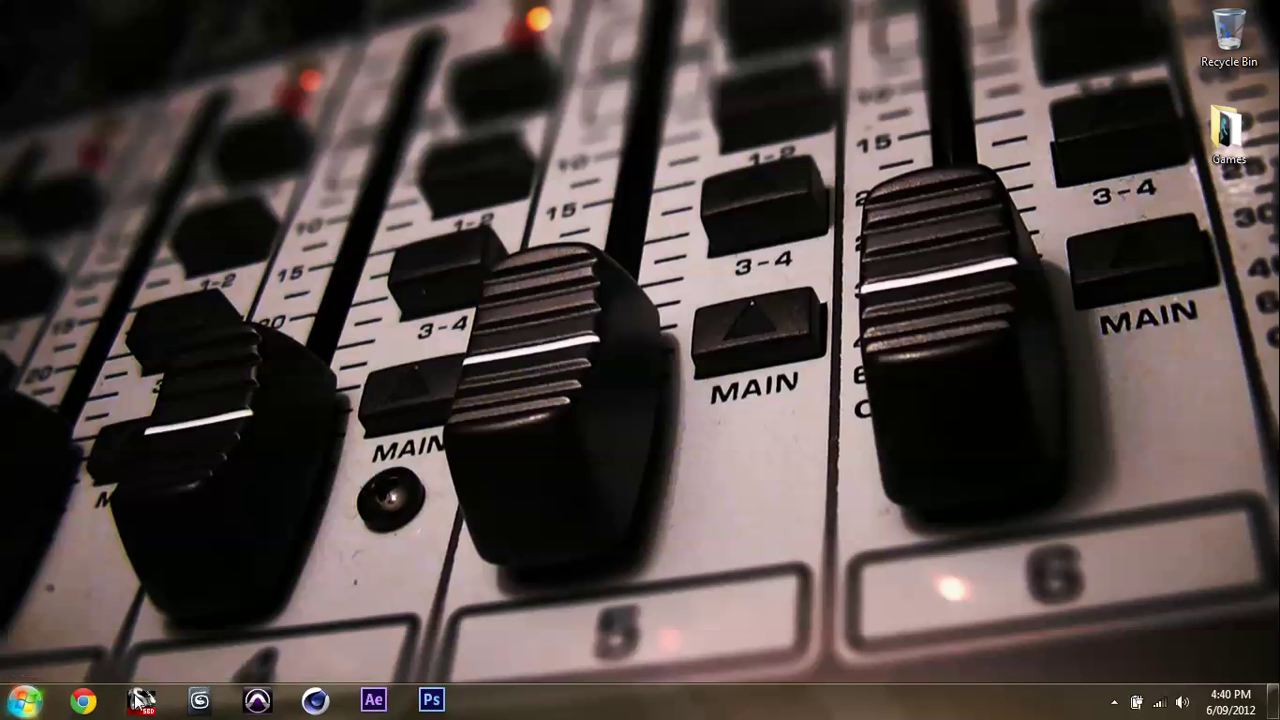
Launch Pro Tools with the You-thrashMAJOR session and decline the detailed session notes report
{"action": "left_click", "coordinate": [268, 706]}
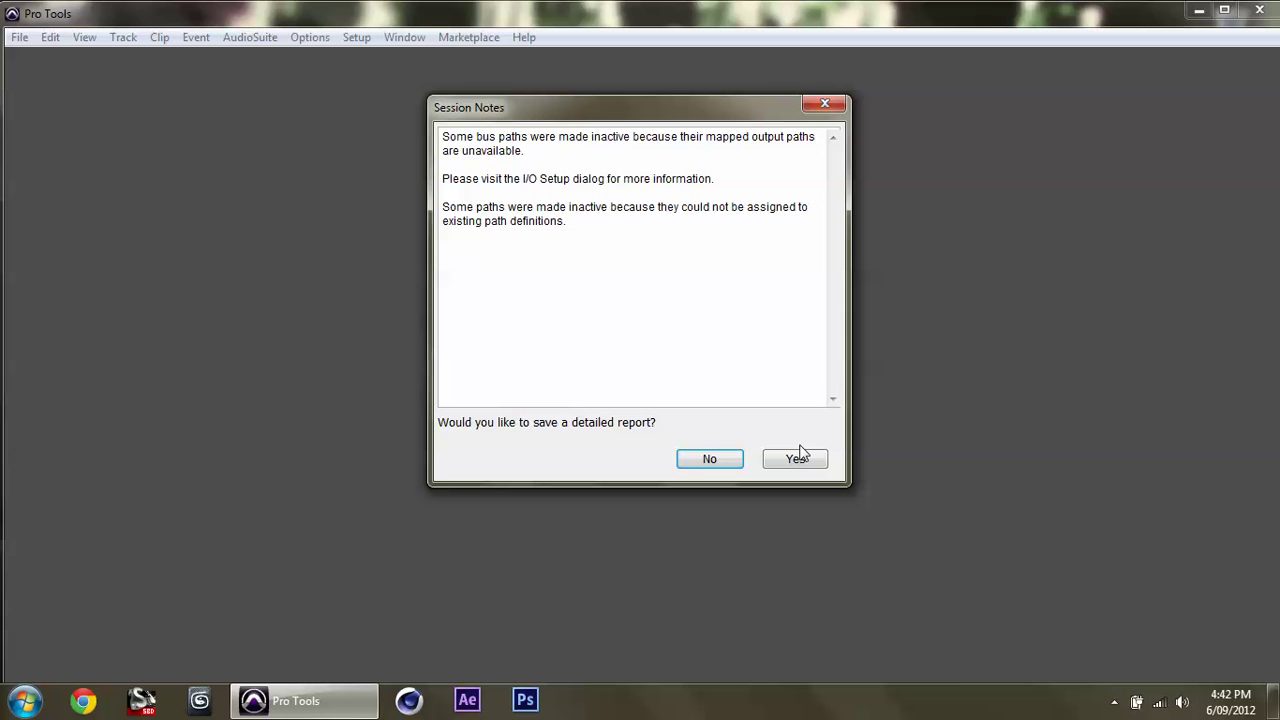
{"action": "left_click", "coordinate": [709, 461]}
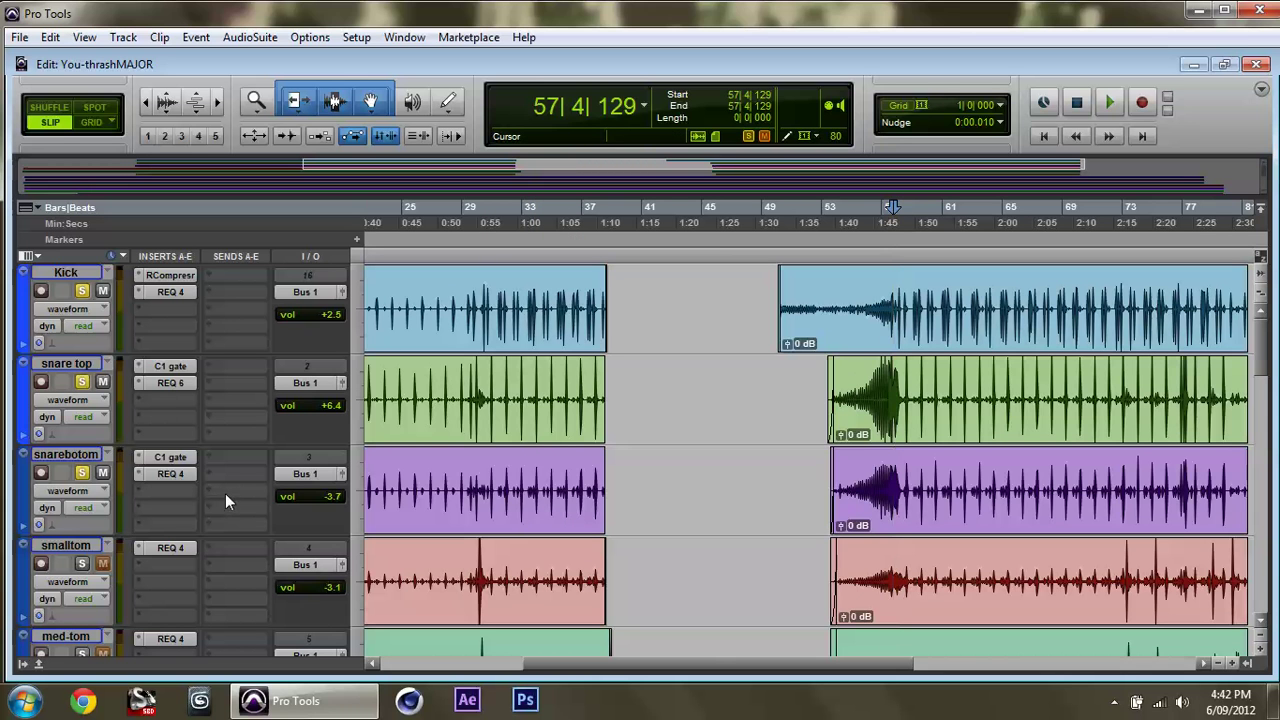
Play the session briefly, stop playback, and dismiss the HUI communication warning
{"action": "key", "text": "space"}
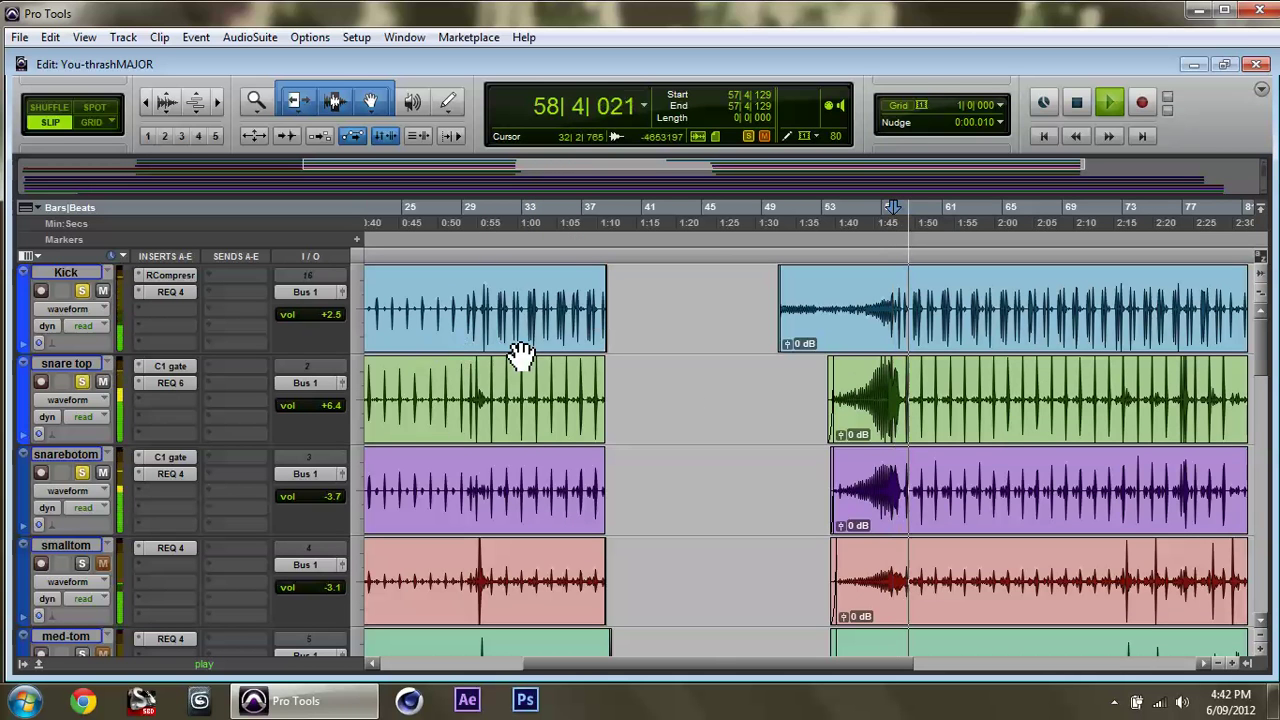
{"action": "key", "text": "space"}
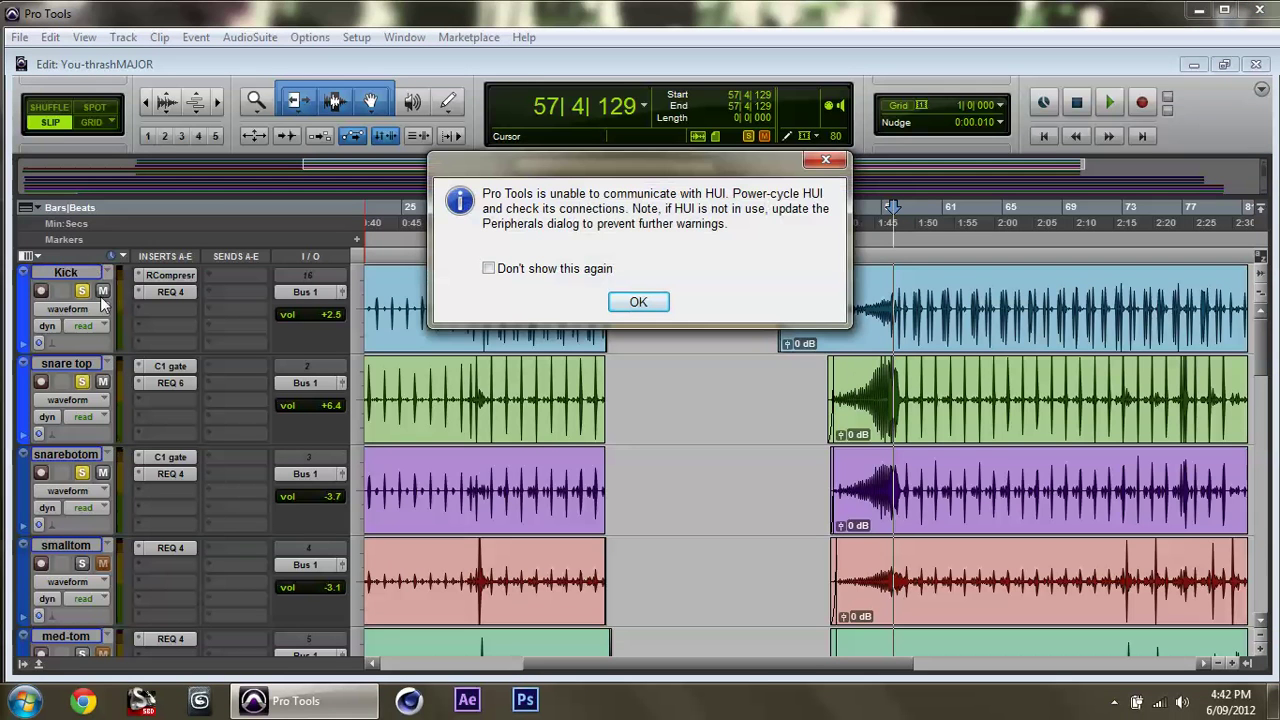
{"action": "left_click", "coordinate": [489, 269]}
{"action": "left_click", "coordinate": [640, 303]}
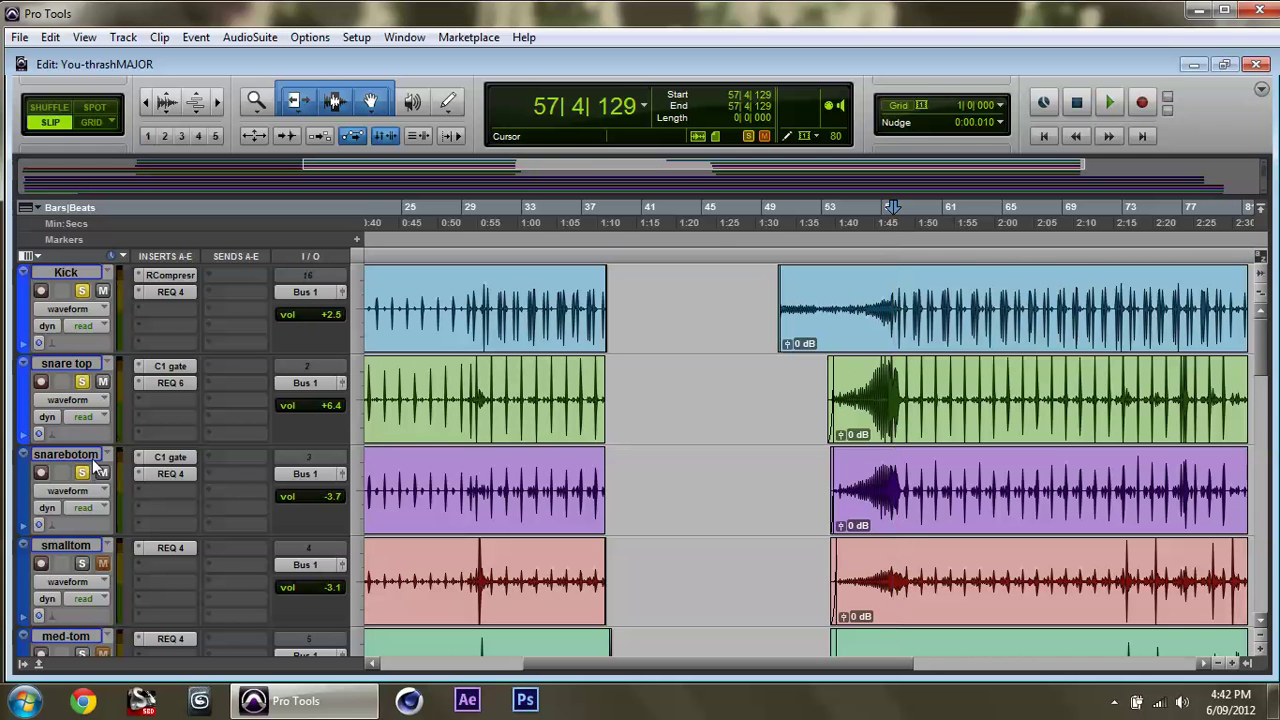
Open the MIDI Controllers settings in Peripherals and set the type of controller #1 to HUI
{"action": "scroll", "coordinate": [55, 402], "scroll_direction": "down", "scroll_amount": 3}
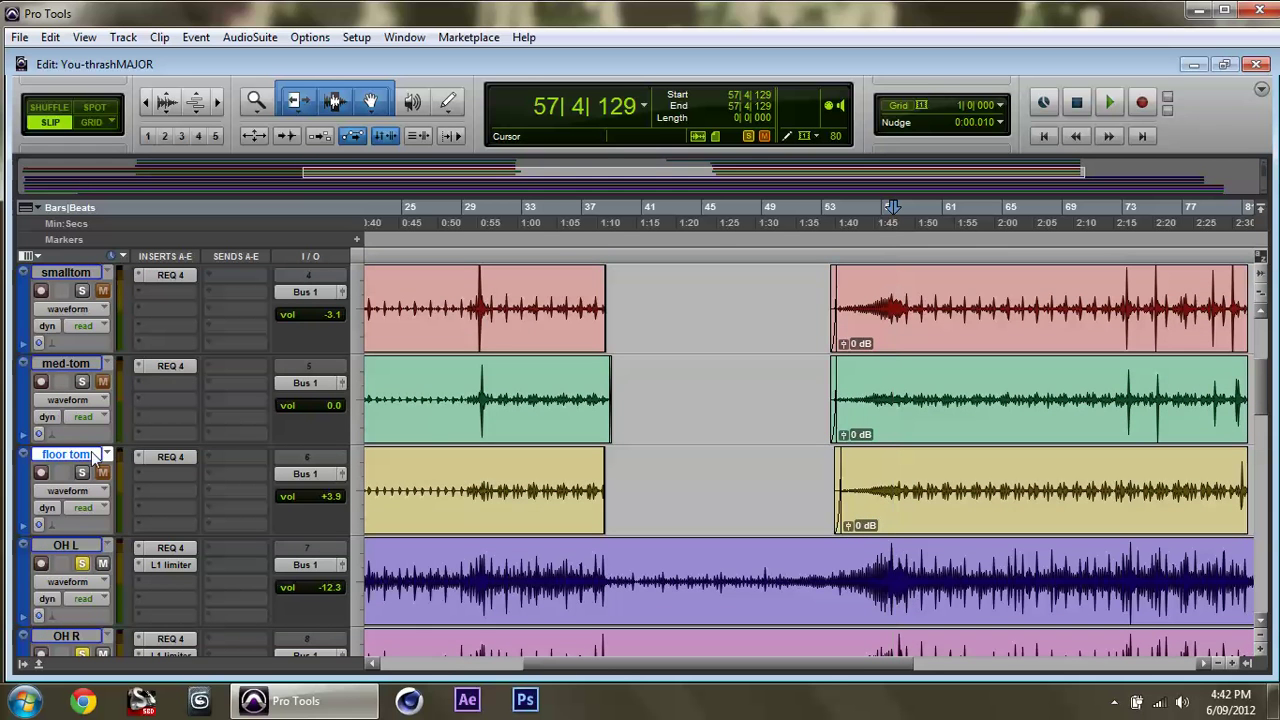
{"action": "scroll", "coordinate": [75, 500], "scroll_direction": "down", "scroll_amount": 5}
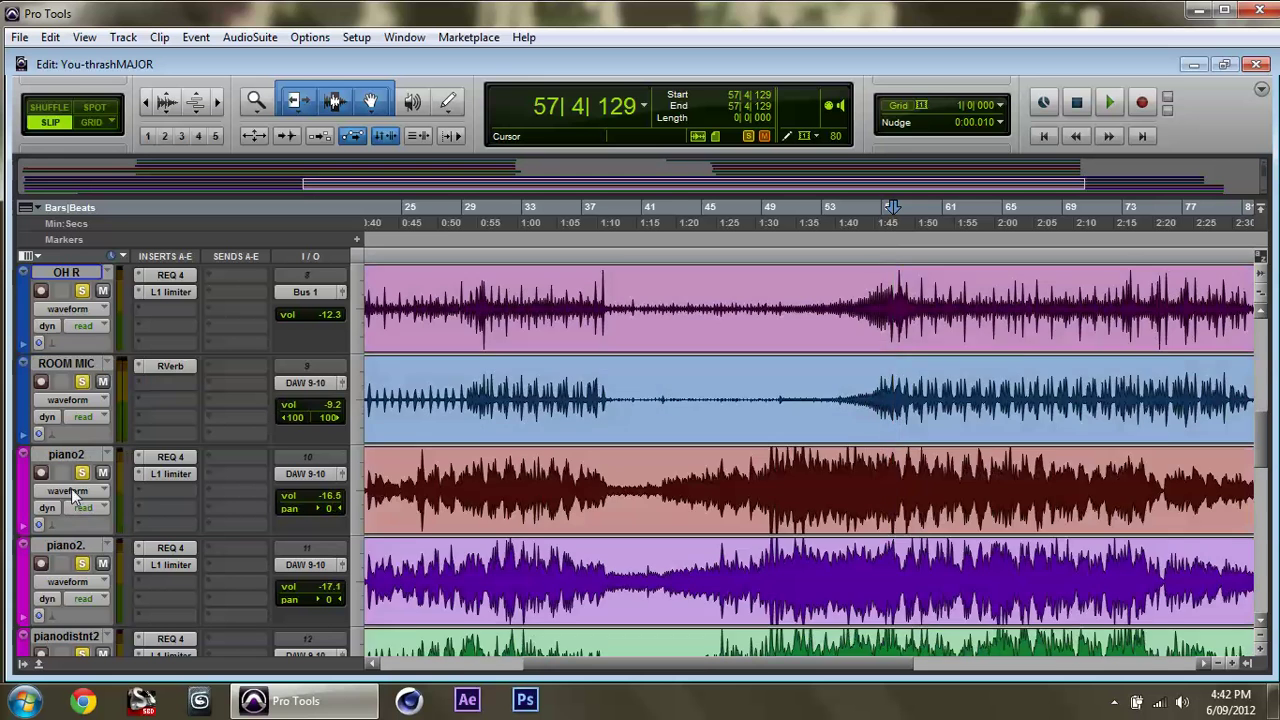
{"action": "scroll", "coordinate": [71, 494], "scroll_direction": "up", "scroll_amount": 1}
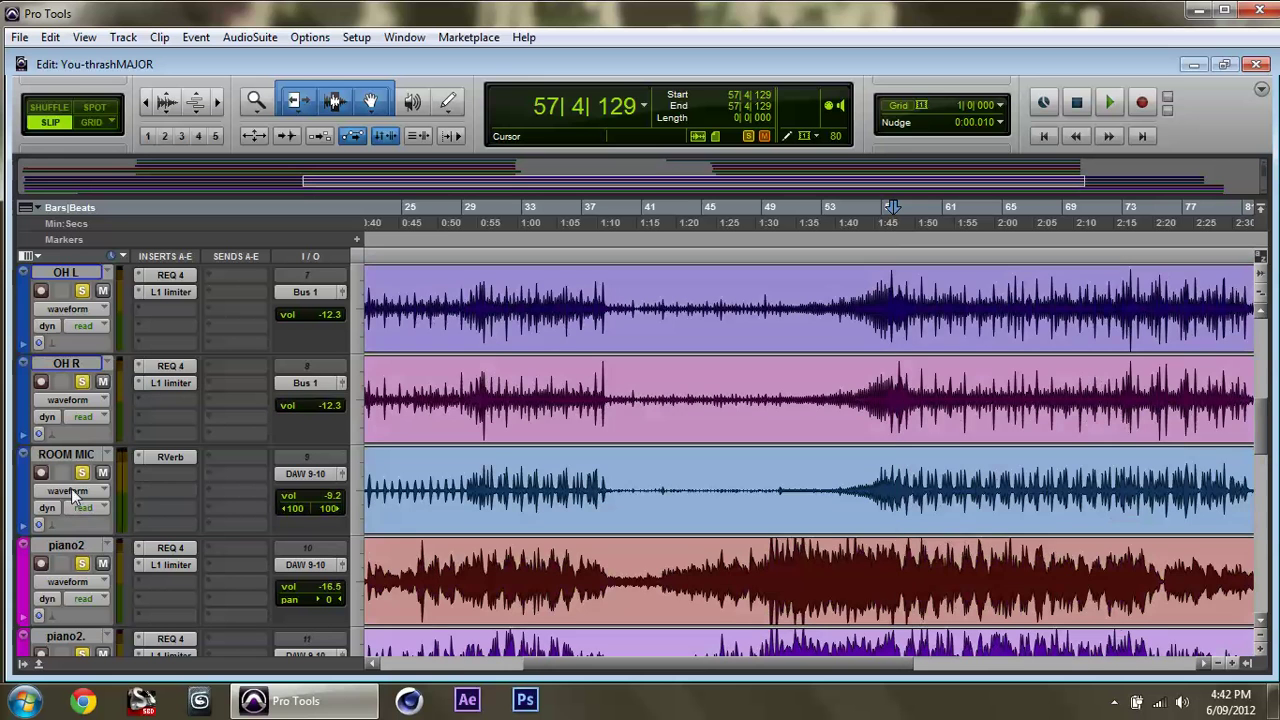
{"action": "left_click", "coordinate": [347, 38]}
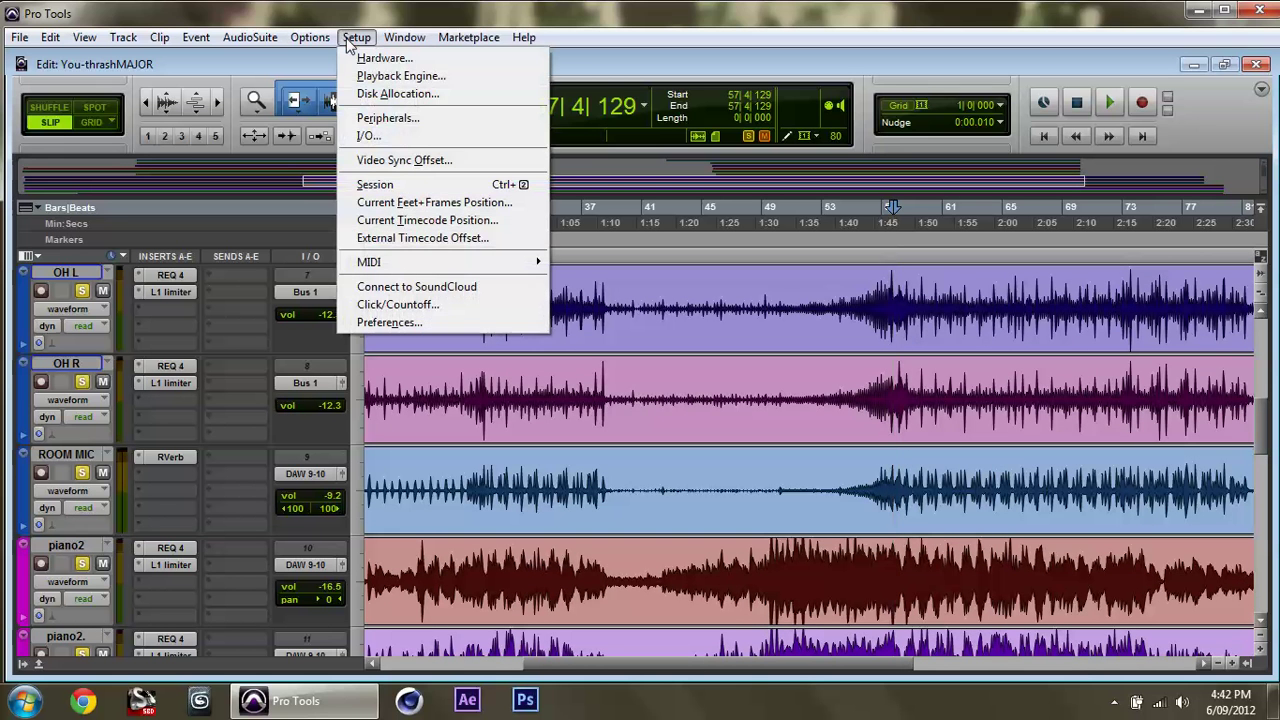
{"action": "left_click", "coordinate": [395, 117]}
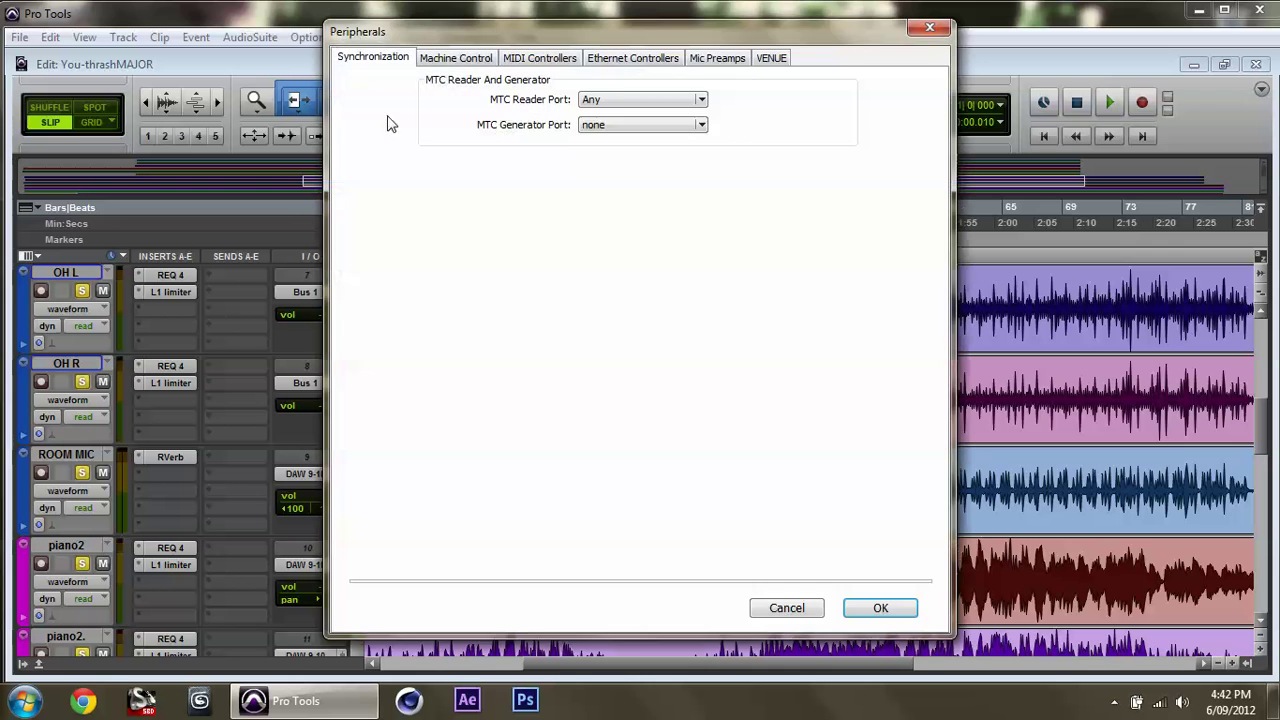
{"action": "left_click", "coordinate": [526, 60]}
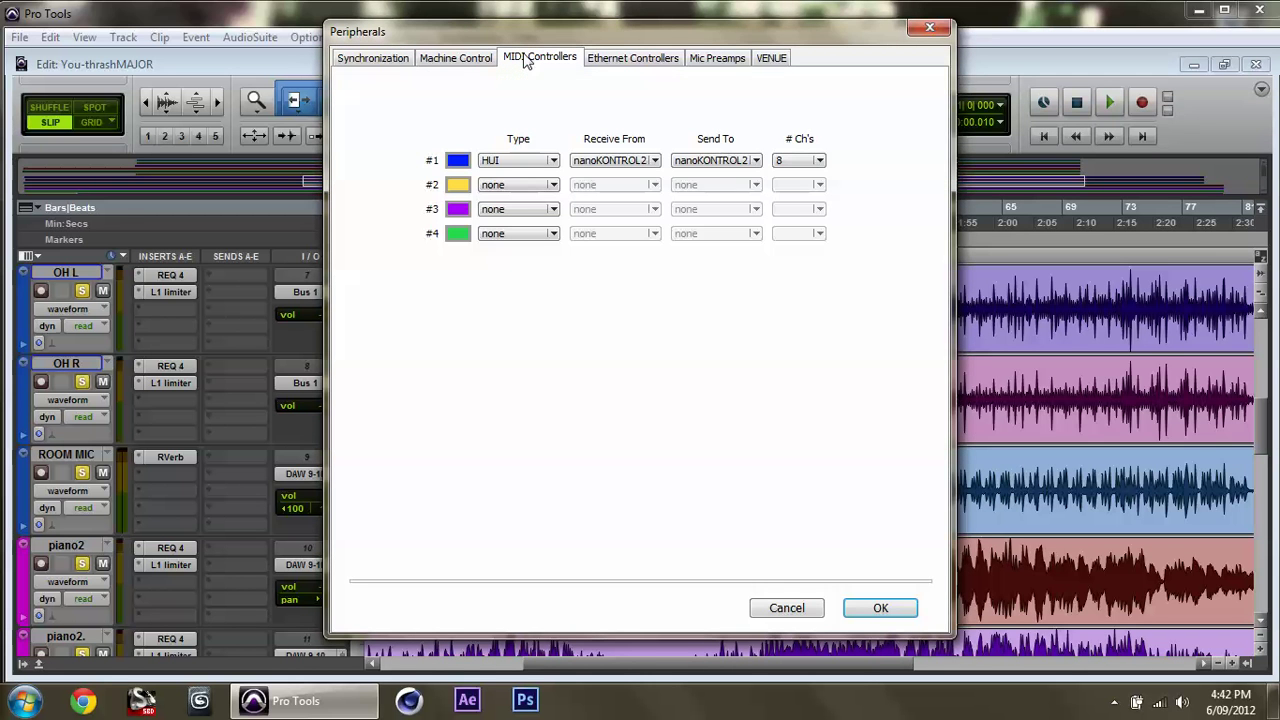
{"action": "left_click", "coordinate": [550, 162]}
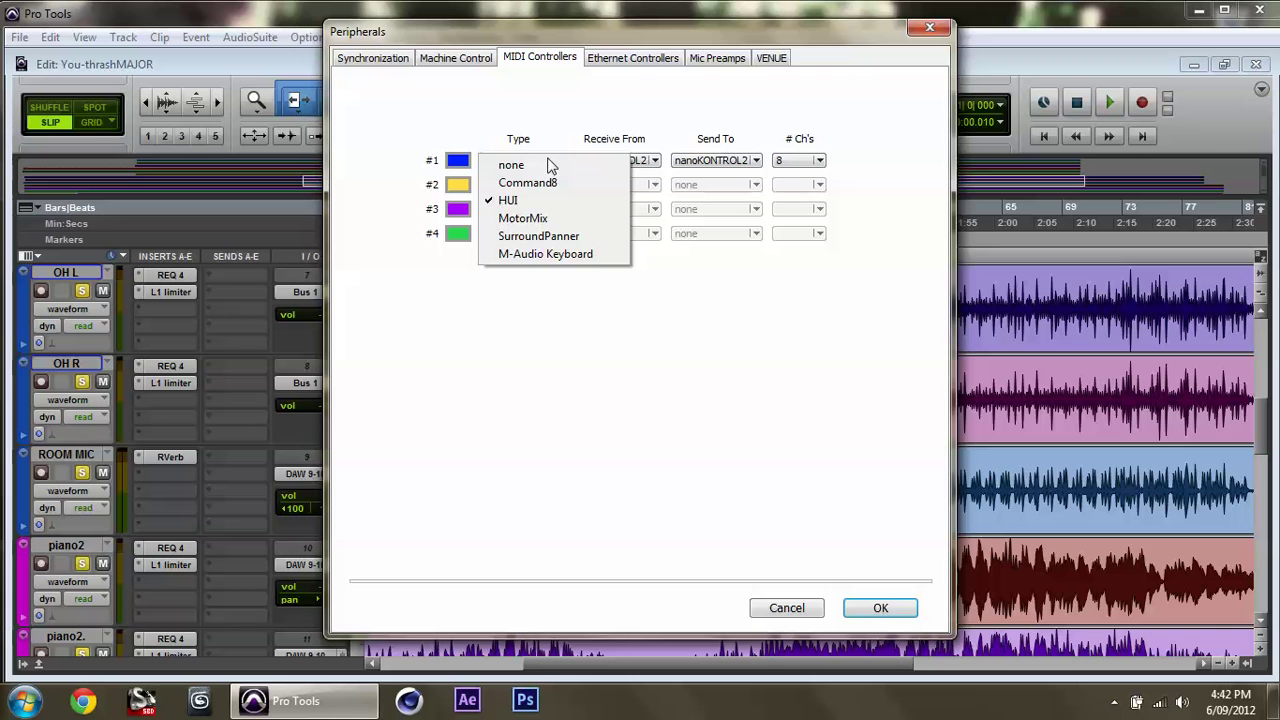
{"action": "left_click", "coordinate": [517, 203]}
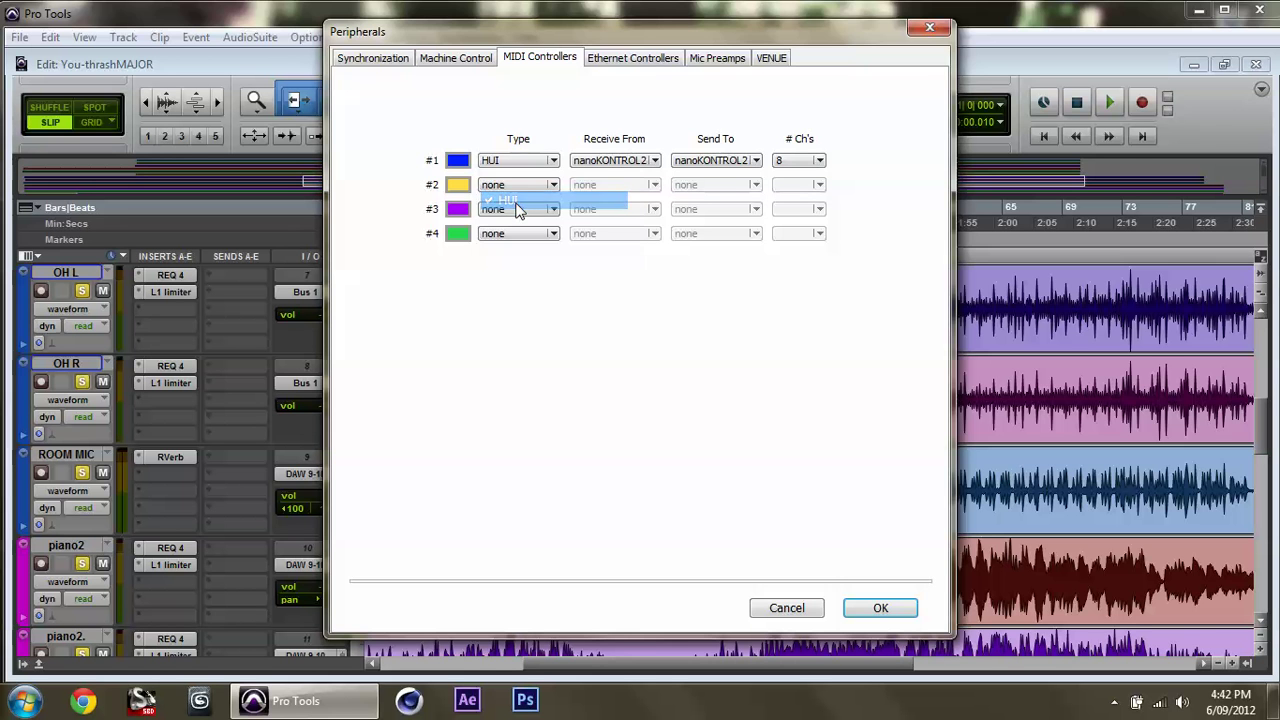
Set controller #1 to receive from nanoKONTROL2 1 SLIDER/KNOB and send to nanoKONTROL2, and accept the Peripherals settings
{"action": "left_click", "coordinate": [656, 162]}
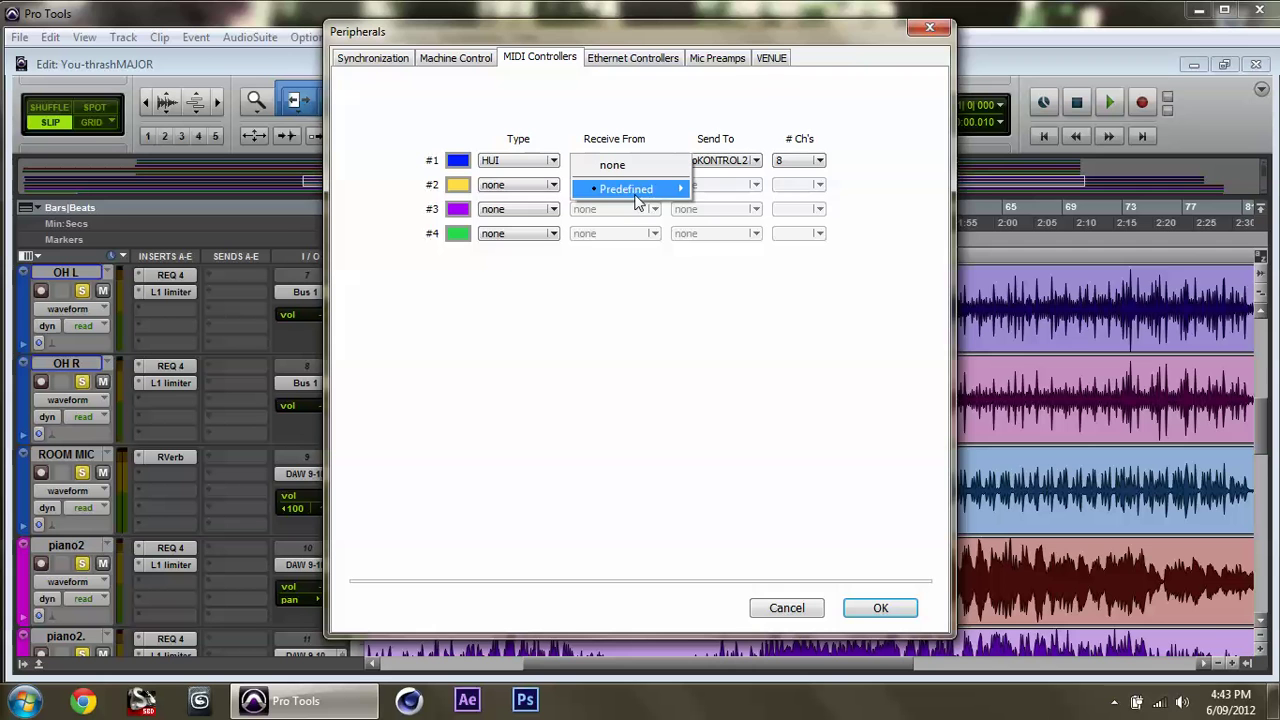
{"action": "mouse_move", "coordinate": [672, 189]}
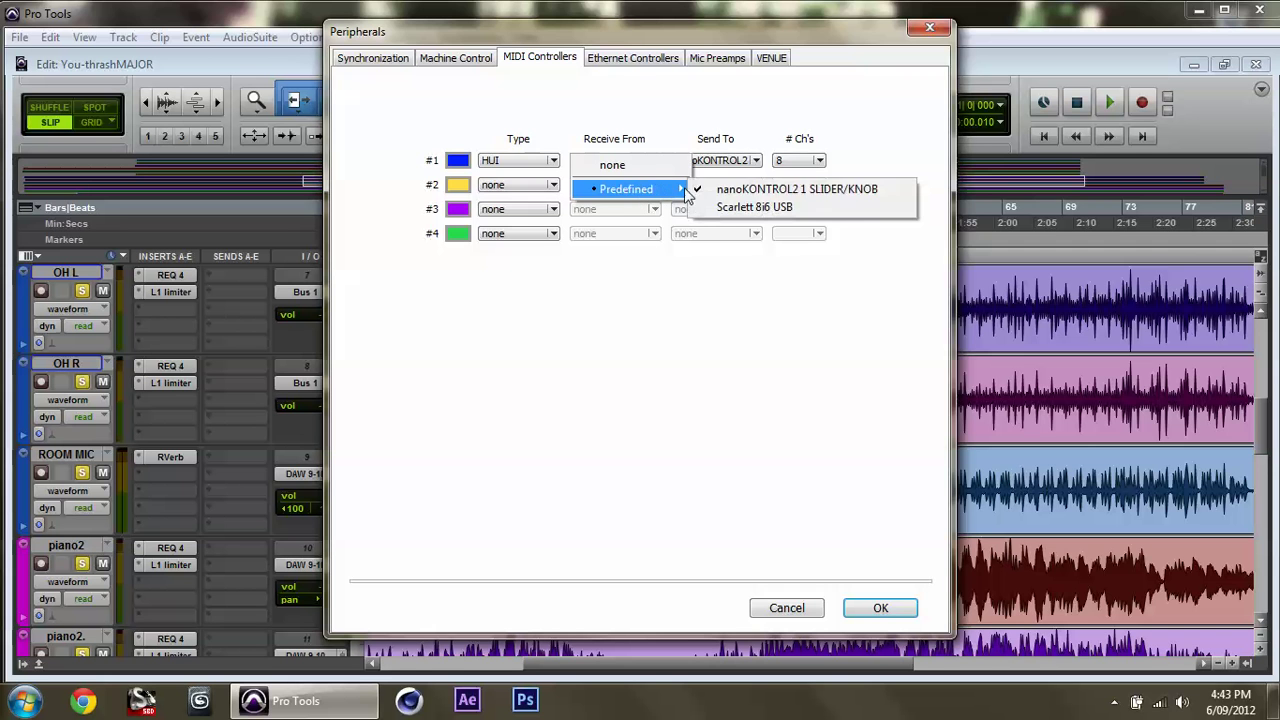
{"action": "left_click", "coordinate": [767, 193]}
{"action": "left_click", "coordinate": [751, 166]}
{"action": "mouse_move", "coordinate": [766, 250]}
{"action": "left_click", "coordinate": [845, 284]}
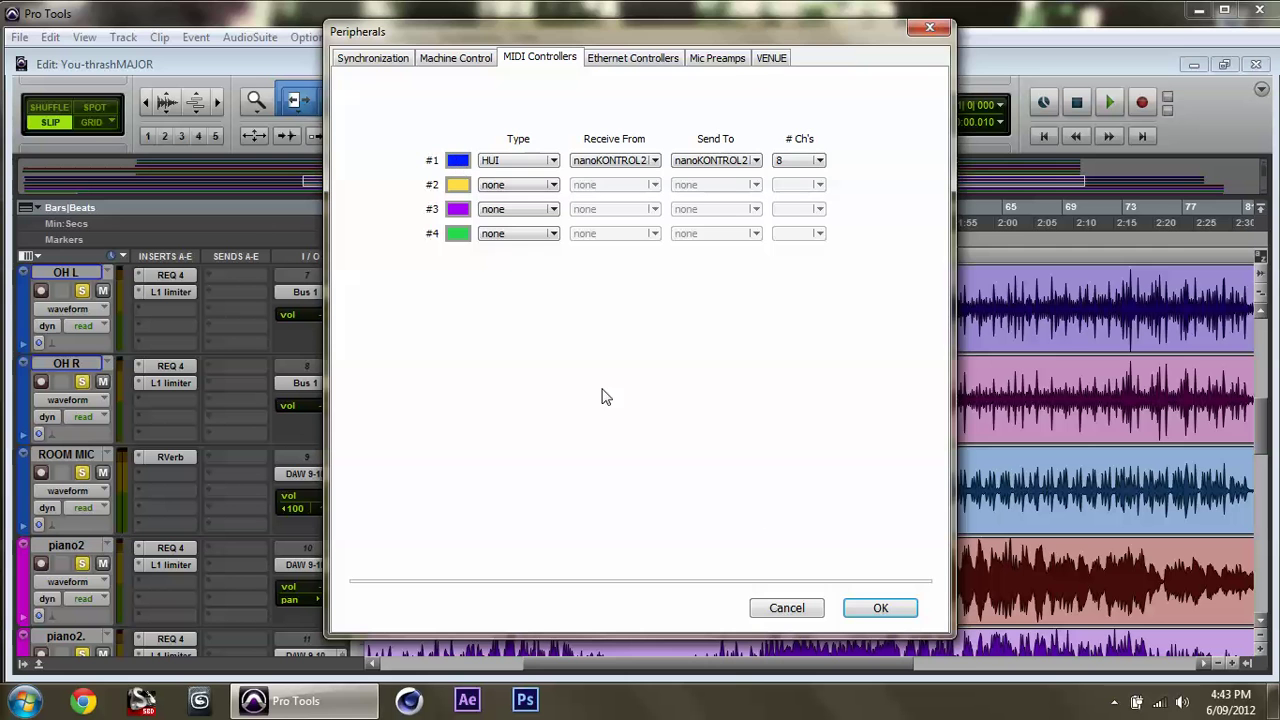
{"action": "left_click", "coordinate": [880, 609]}
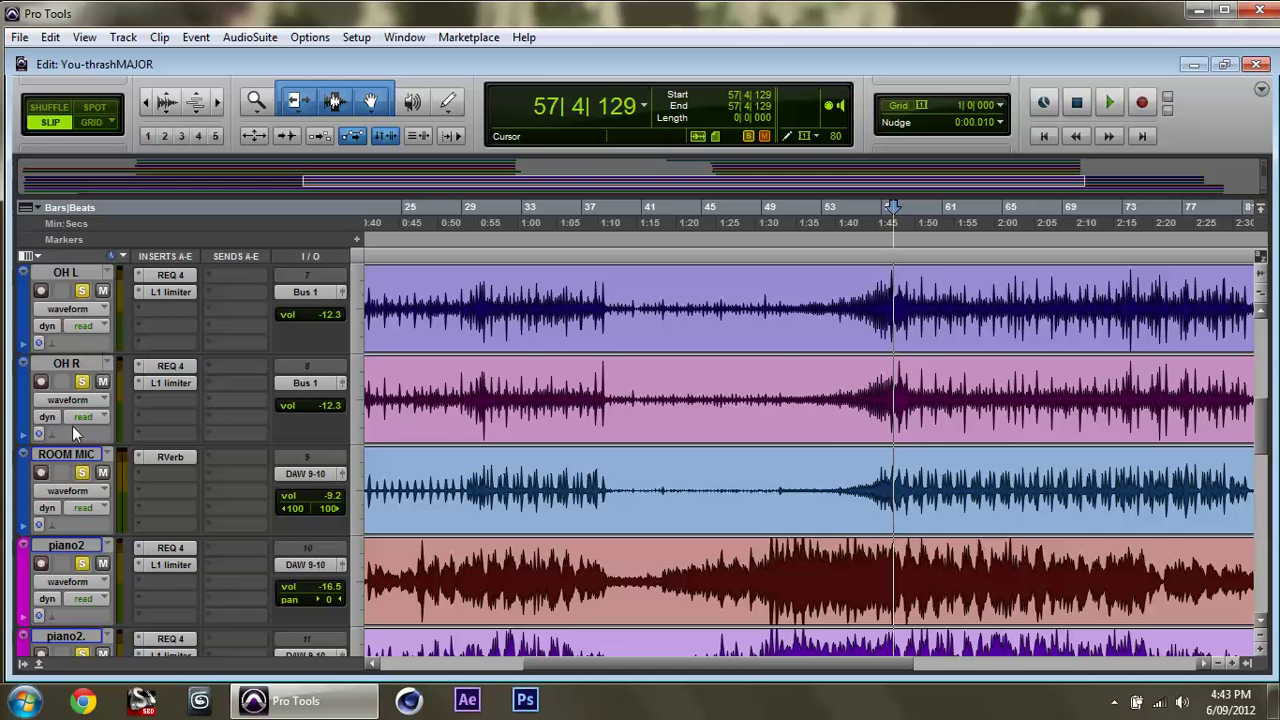
Look through the session's tracks from Kick down to Master 1 and back, and play and stop the session
{"action": "scroll", "coordinate": [79, 408], "scroll_direction": "up", "scroll_amount": 5}
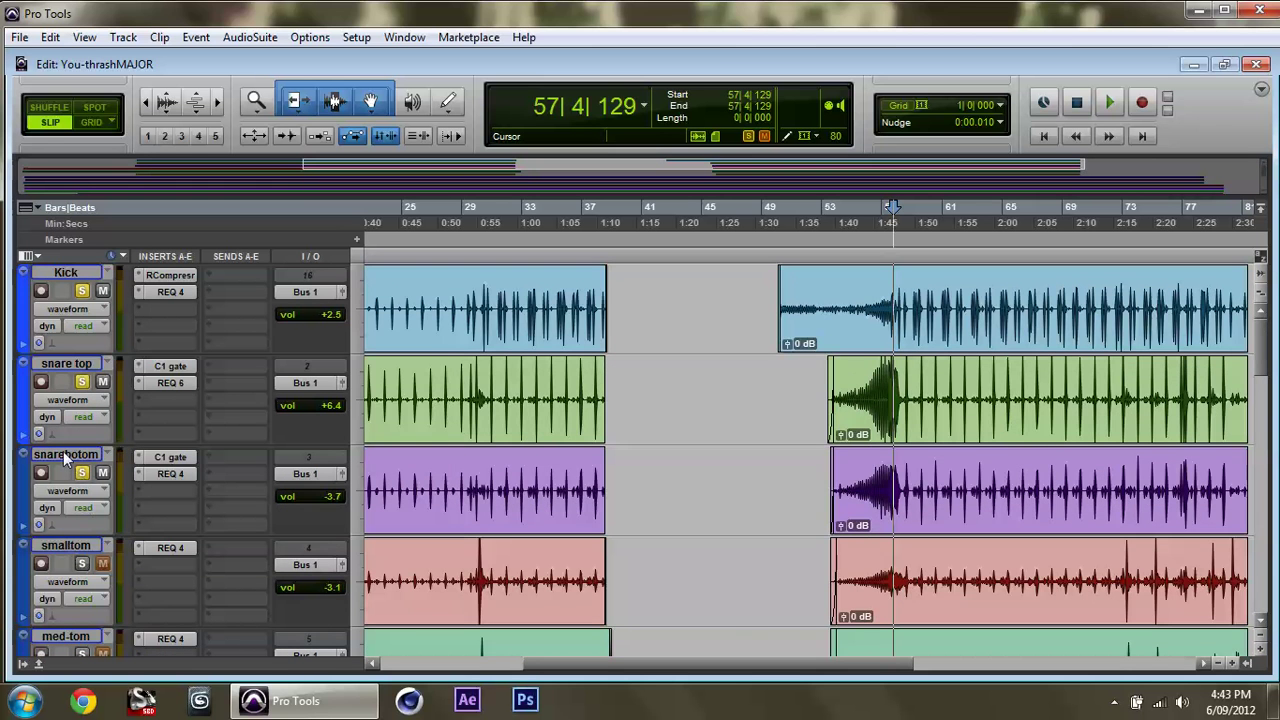
{"action": "scroll", "coordinate": [82, 341], "scroll_direction": "down", "scroll_amount": 7}
{"action": "scroll", "coordinate": [85, 501], "scroll_direction": "down", "scroll_amount": 6}
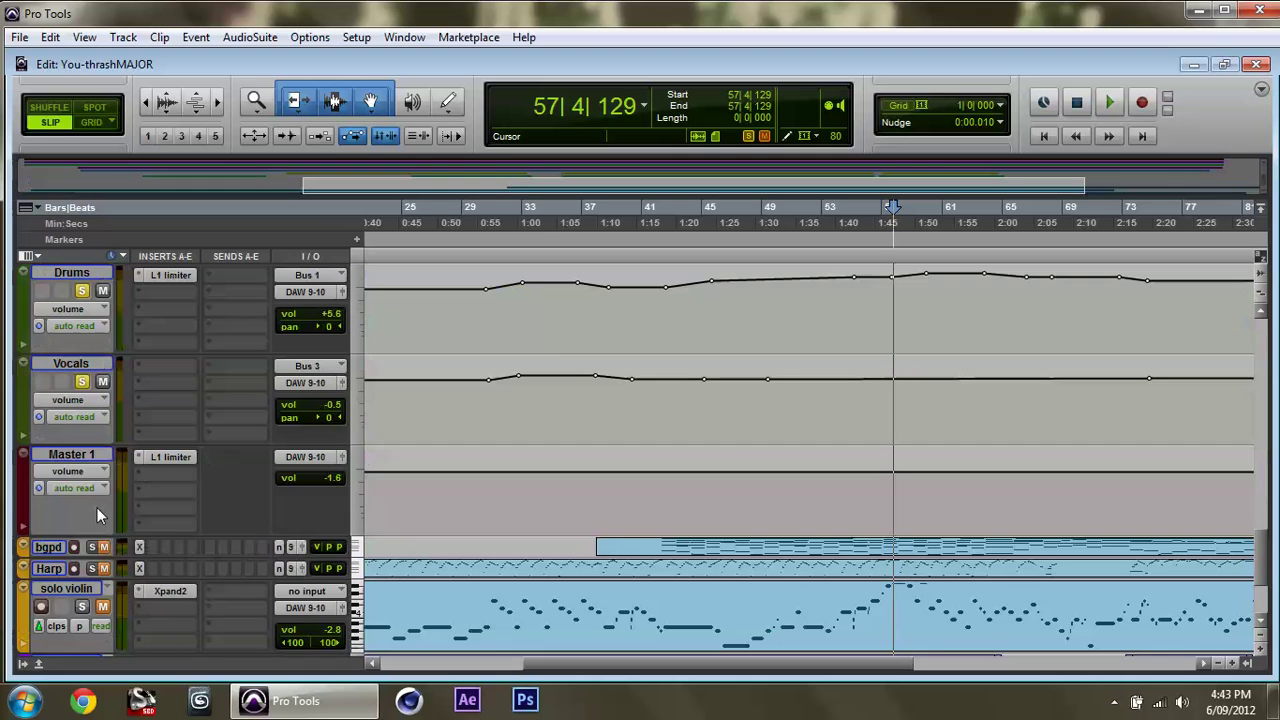
{"action": "scroll", "coordinate": [69, 523], "scroll_direction": "up", "scroll_amount": 6}
{"action": "scroll", "coordinate": [69, 523], "scroll_direction": "up", "scroll_amount": 7}
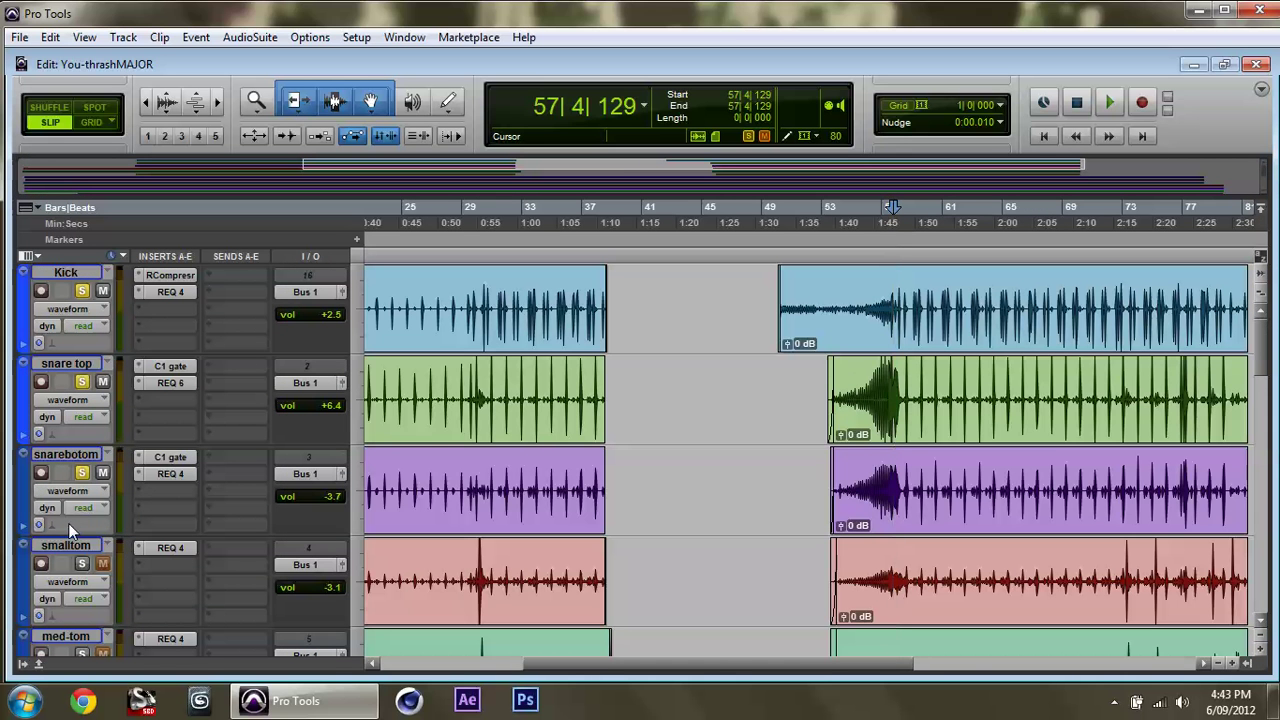
{"action": "key", "text": "space"}
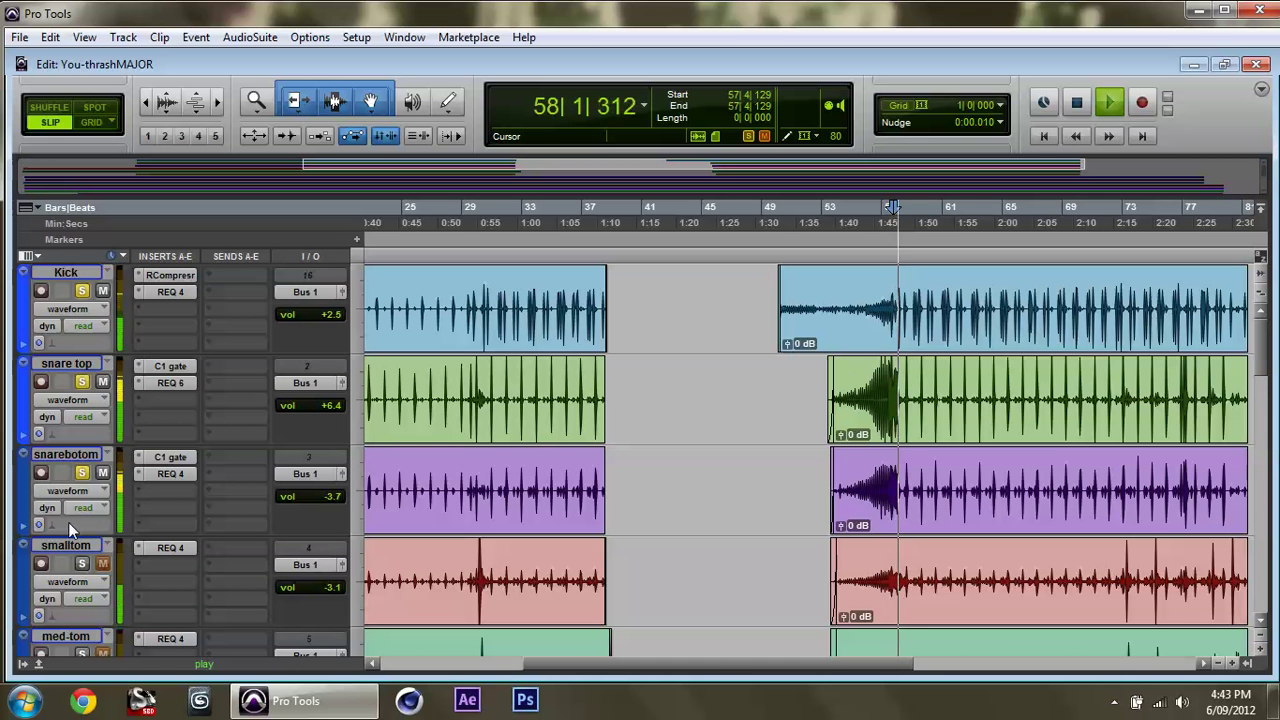
{"action": "key", "text": "space"}
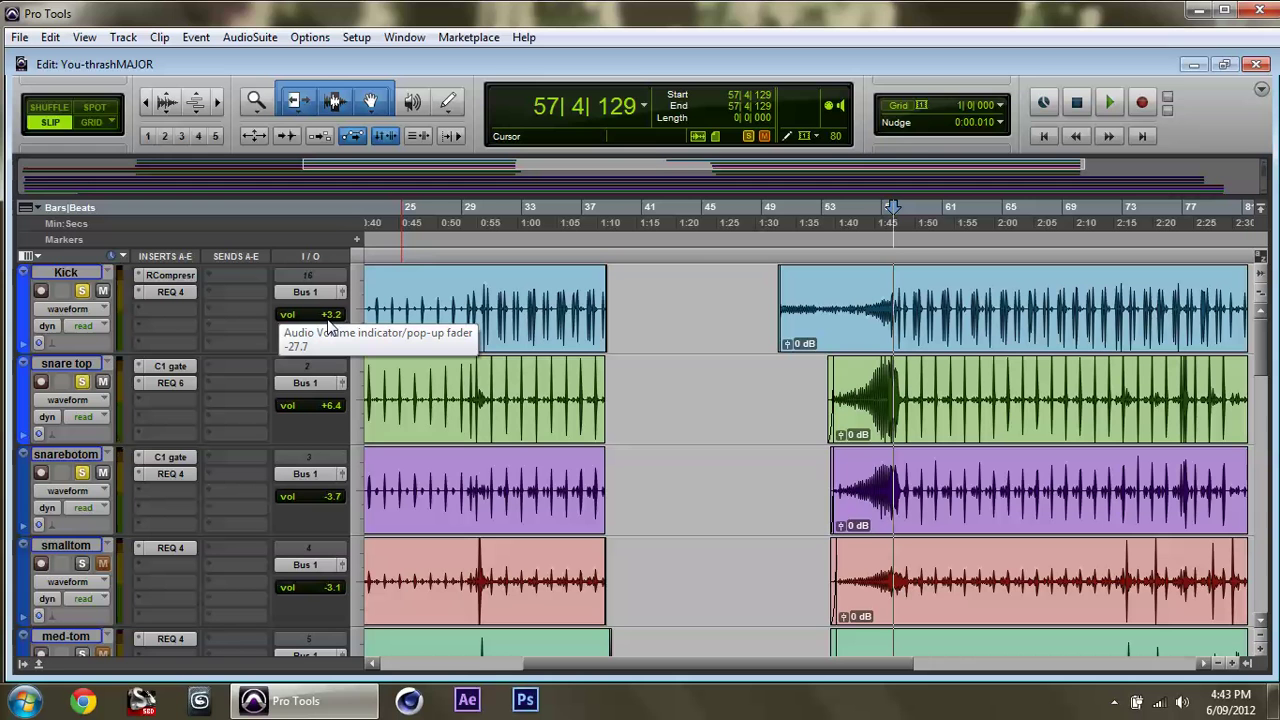
Quit Pro Tools without saving the changes to the You-thrashMAJOR session
{"action": "scroll", "coordinate": [328, 326], "scroll_direction": "up", "scroll_amount": 2}
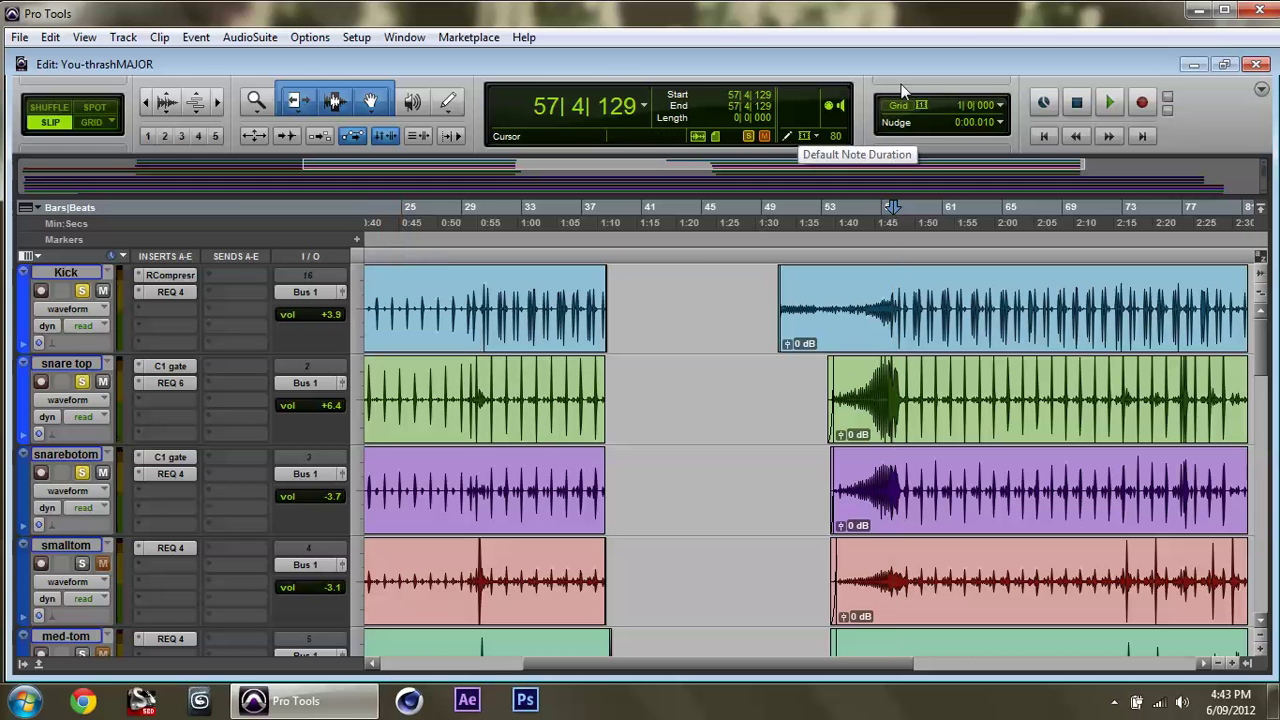
{"action": "left_click", "coordinate": [1259, 10]}
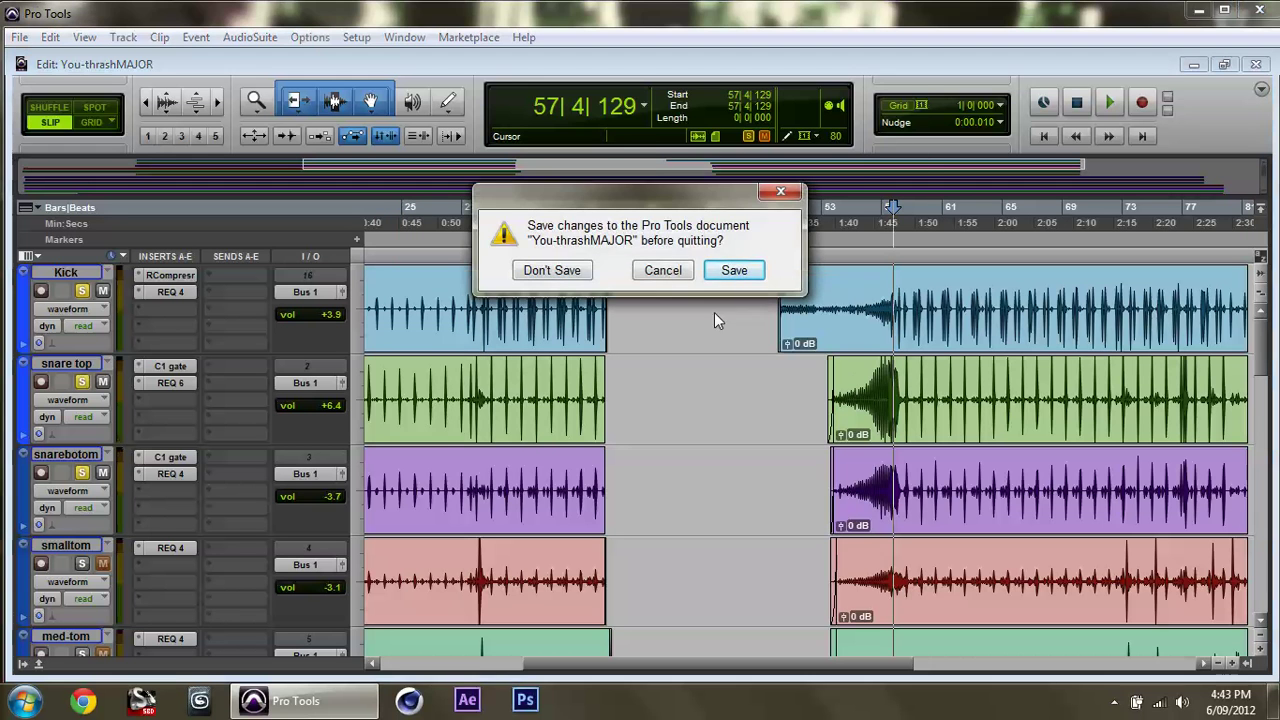
{"action": "left_click", "coordinate": [558, 274]}
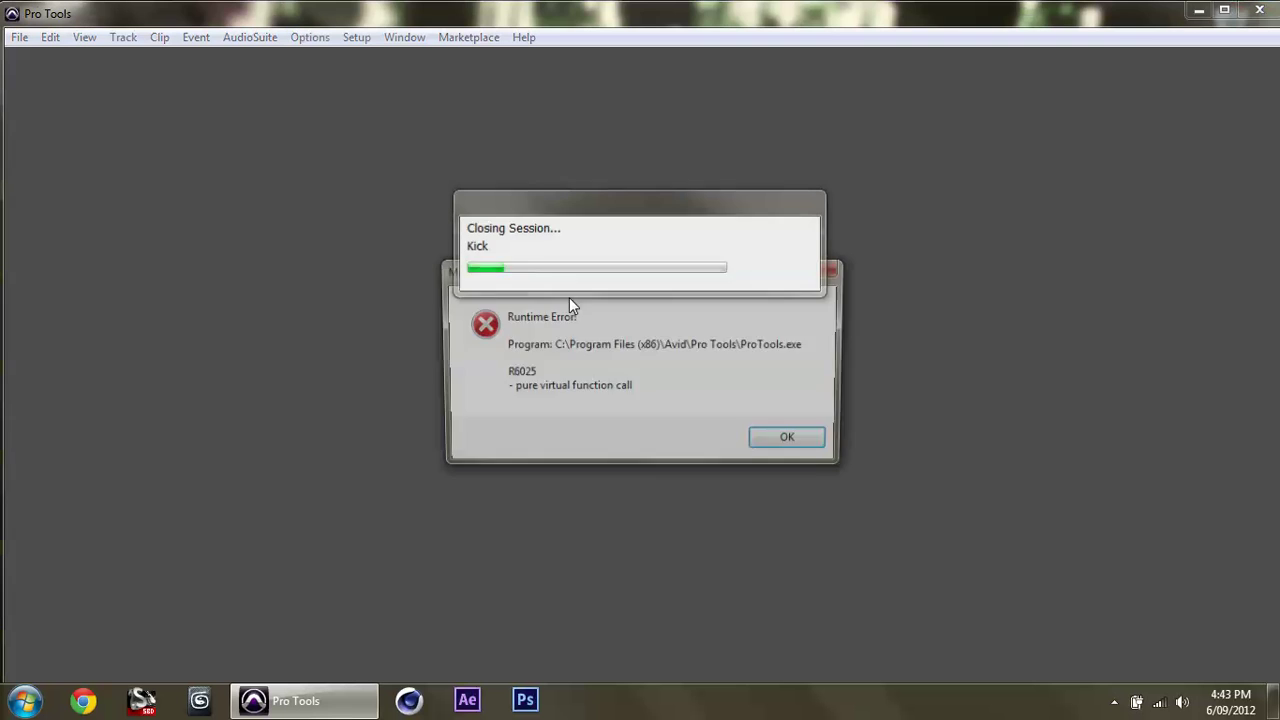
Dismiss the Pro Tools runtime error and end the hung ProTools.exe process with Windows Task Manager
{"action": "left_click", "coordinate": [793, 445]}
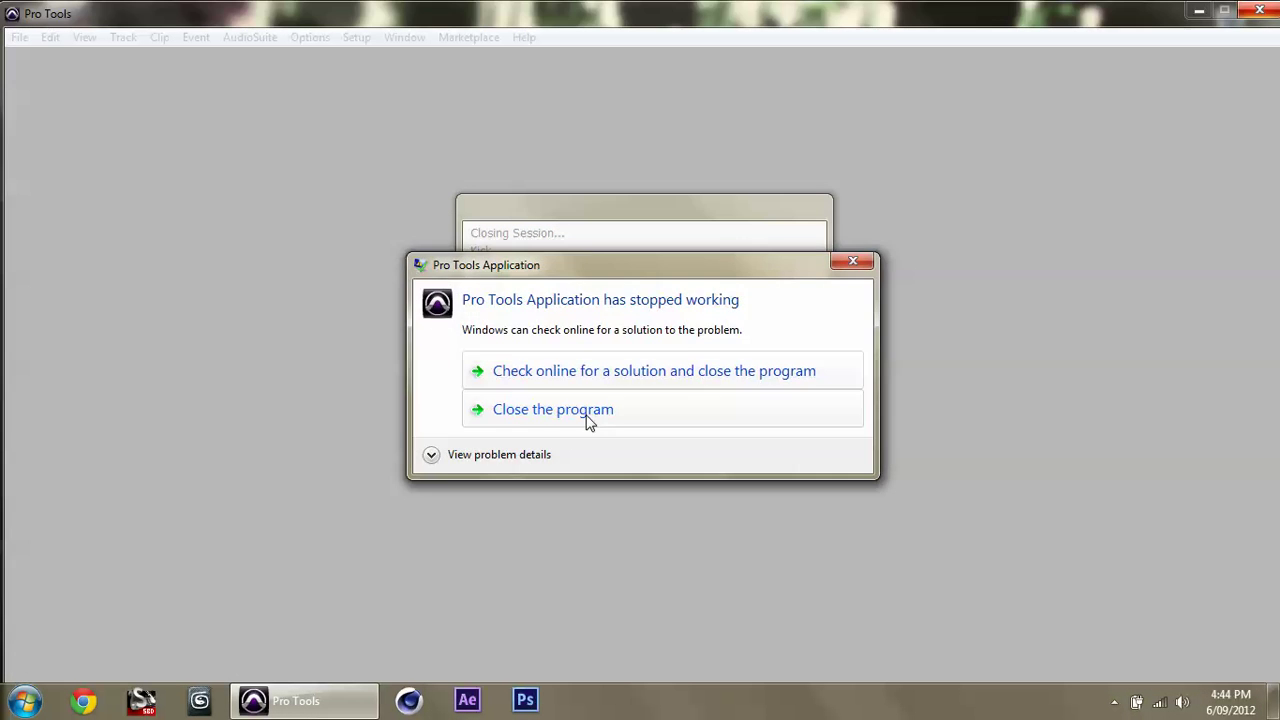
{"action": "left_click", "coordinate": [588, 416]}
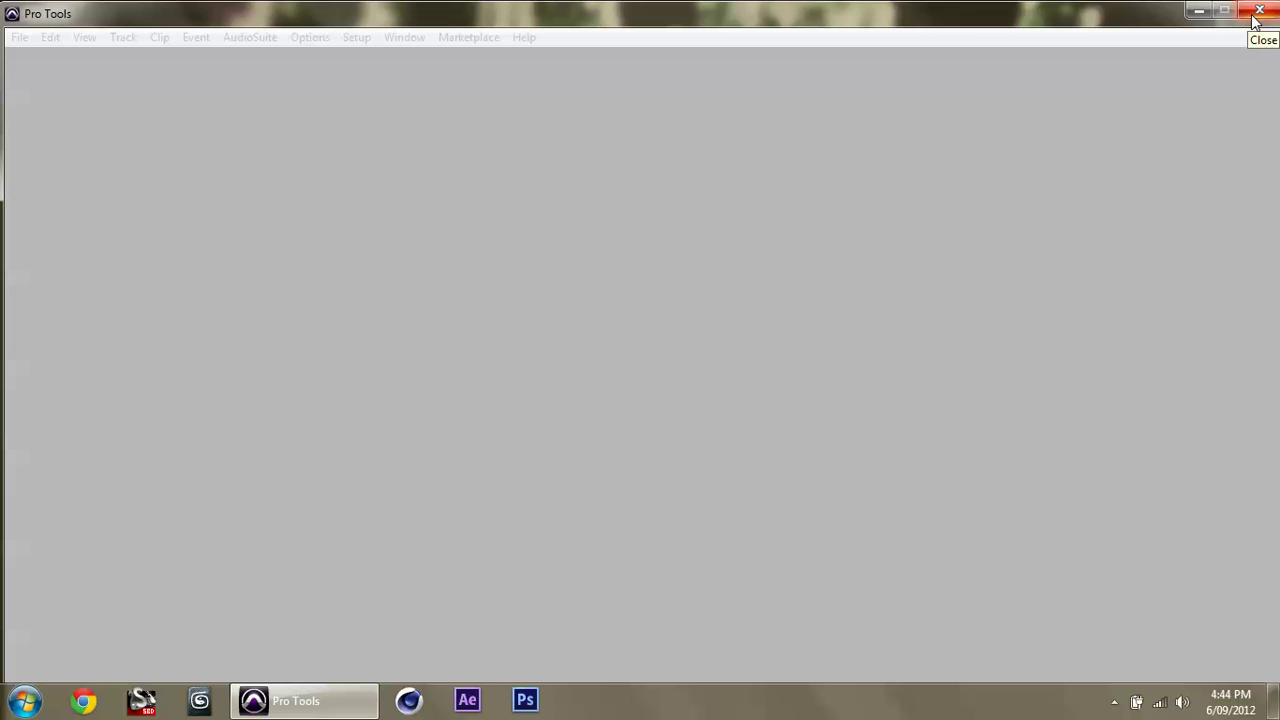
{"action": "right_click", "coordinate": [699, 700]}
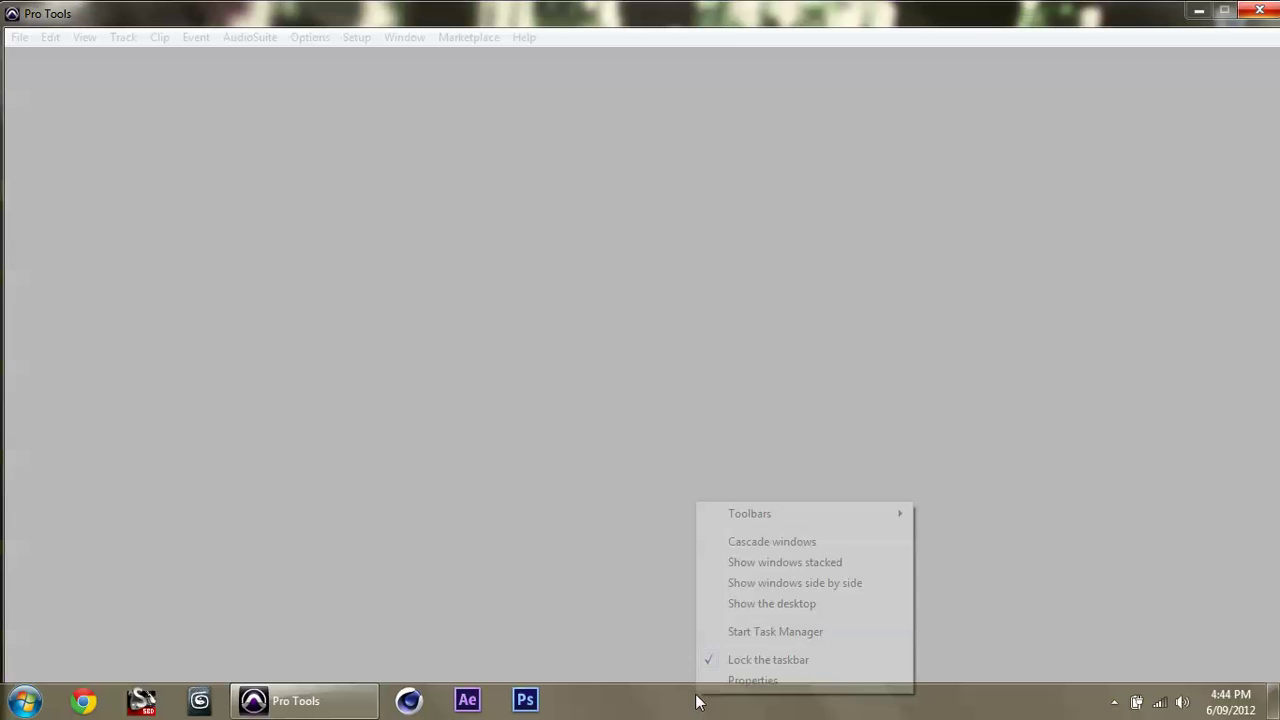
{"action": "left_click", "coordinate": [763, 632]}
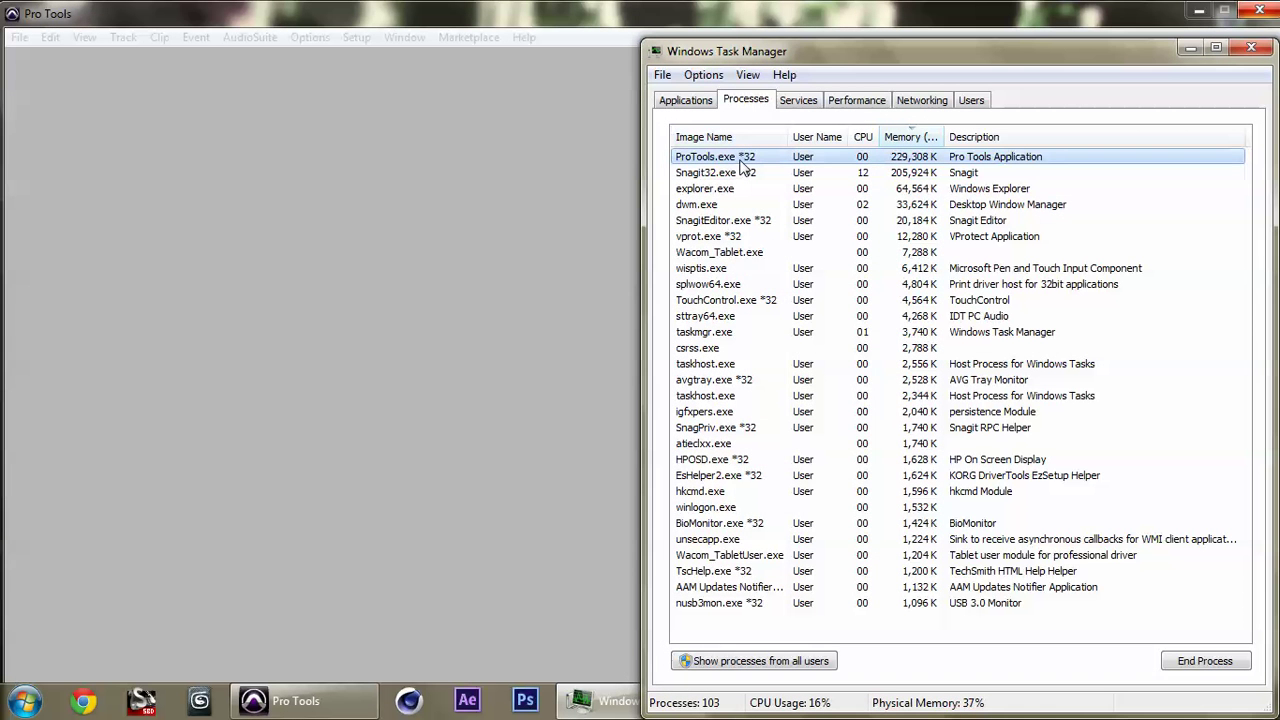
{"action": "left_click", "coordinate": [1205, 661]}
{"action": "left_click", "coordinate": [688, 393]}
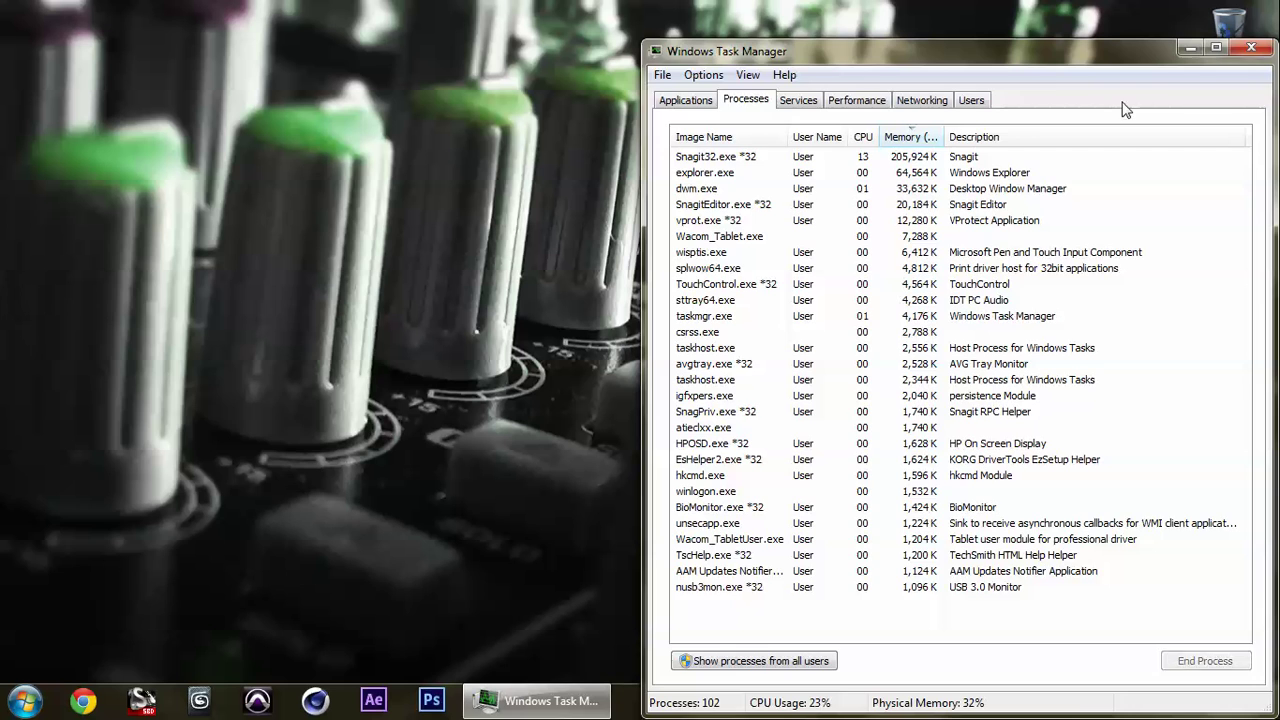
{"action": "left_click", "coordinate": [1250, 48]}
Open the recent project I Know 5thSept in REAPER (x64) and dismiss the evaluation licence notice
{"action": "left_click", "coordinate": [24, 700]}
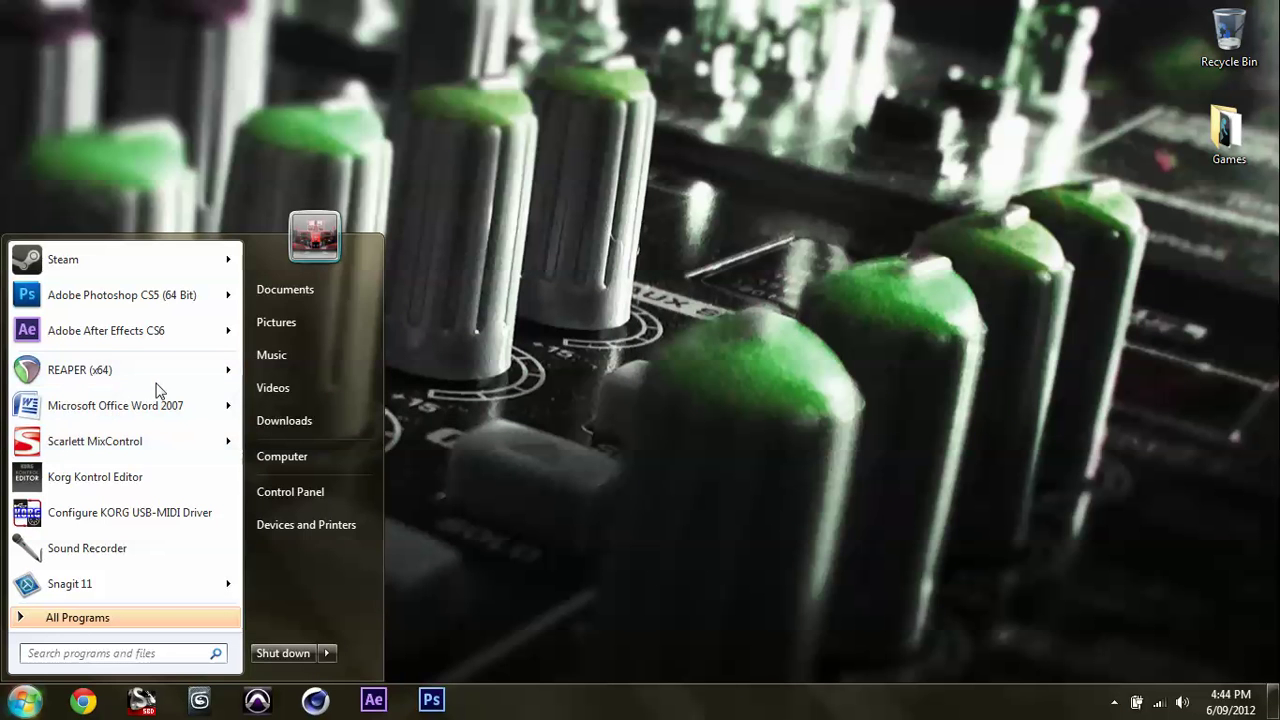
{"action": "mouse_move", "coordinate": [136, 371]}
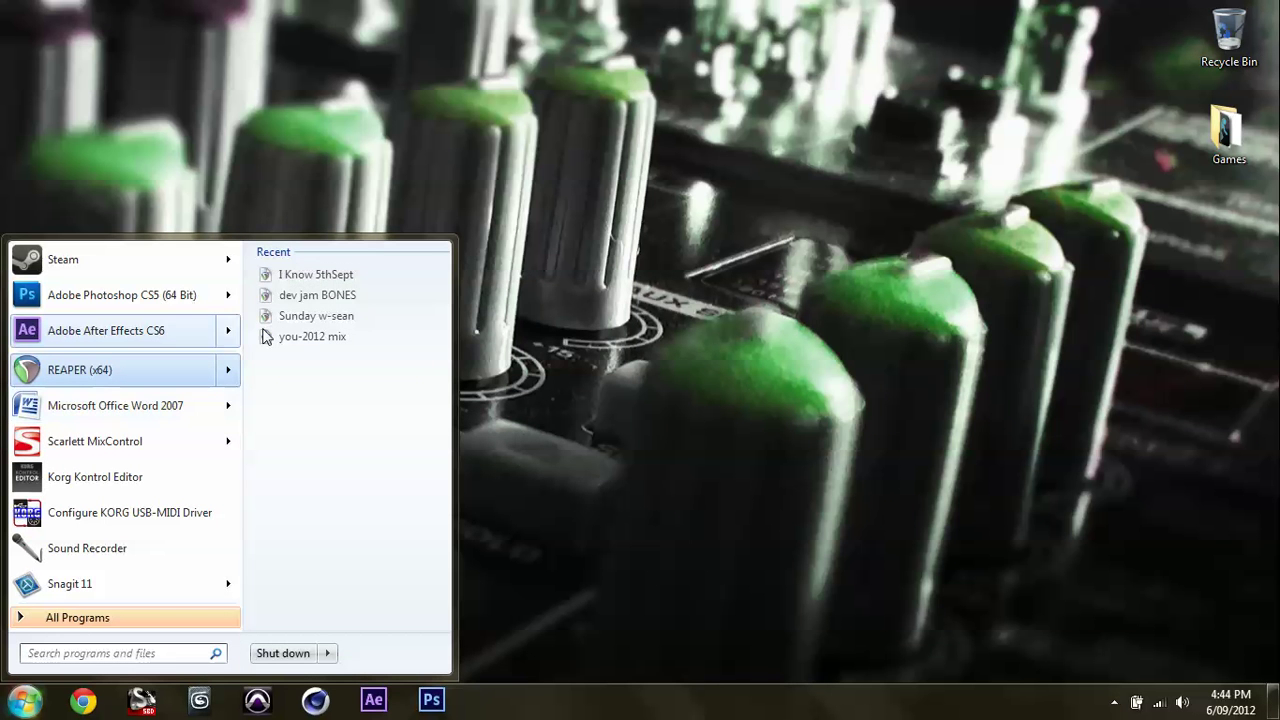
{"action": "left_click", "coordinate": [362, 275]}
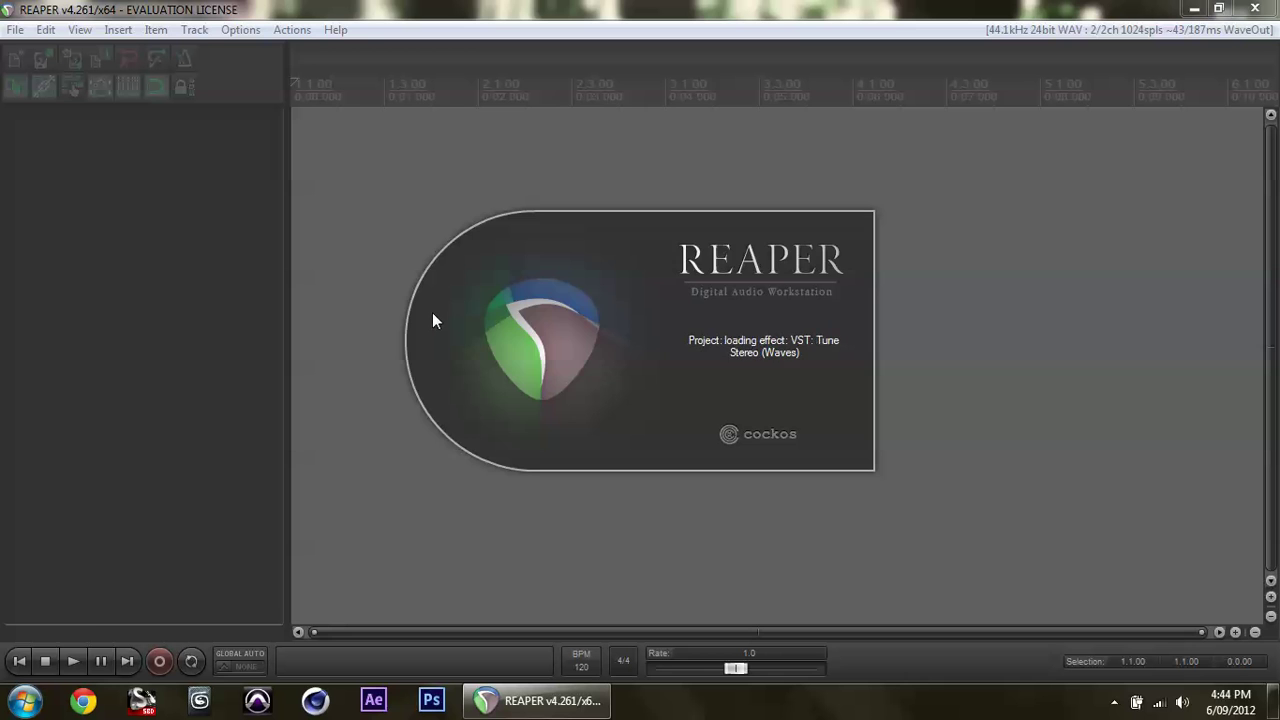
{"action": "left_click", "coordinate": [745, 435]}
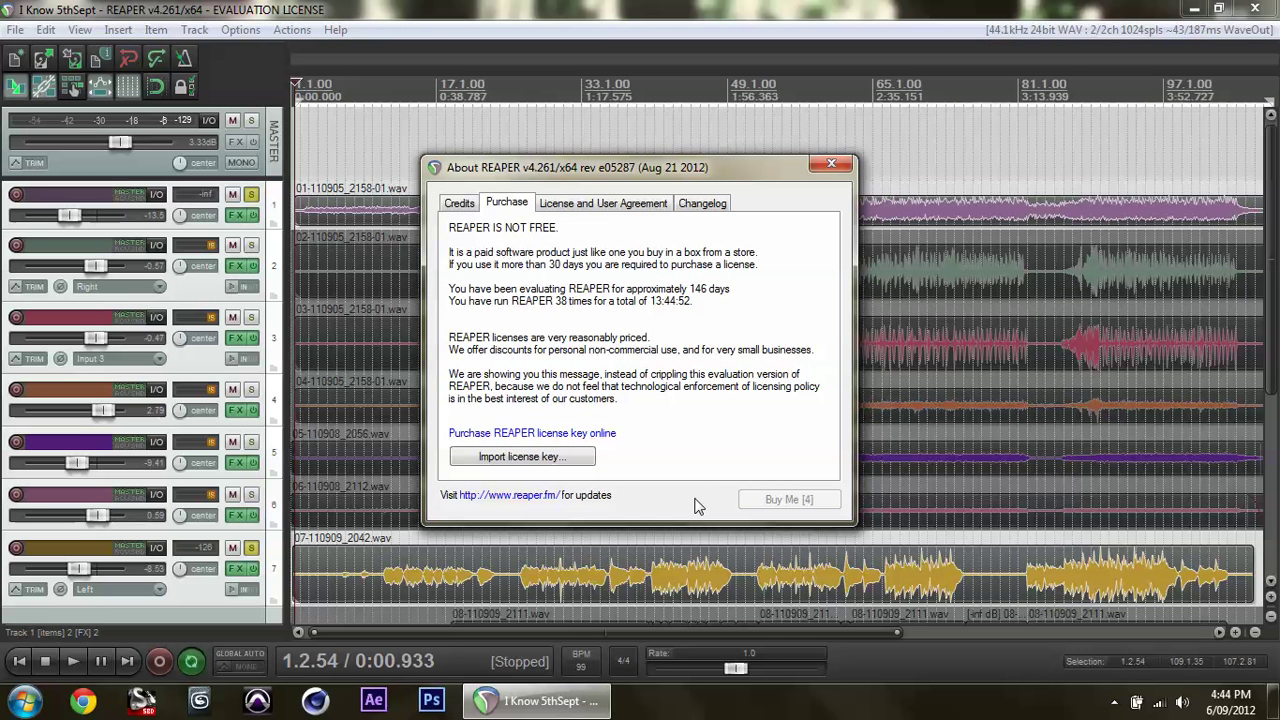
{"action": "left_click", "coordinate": [772, 500]}
Add a control surface in REAPER's Control Surfaces preferences with its mode set to HUI (partial)
{"action": "left_click", "coordinate": [240, 30]}
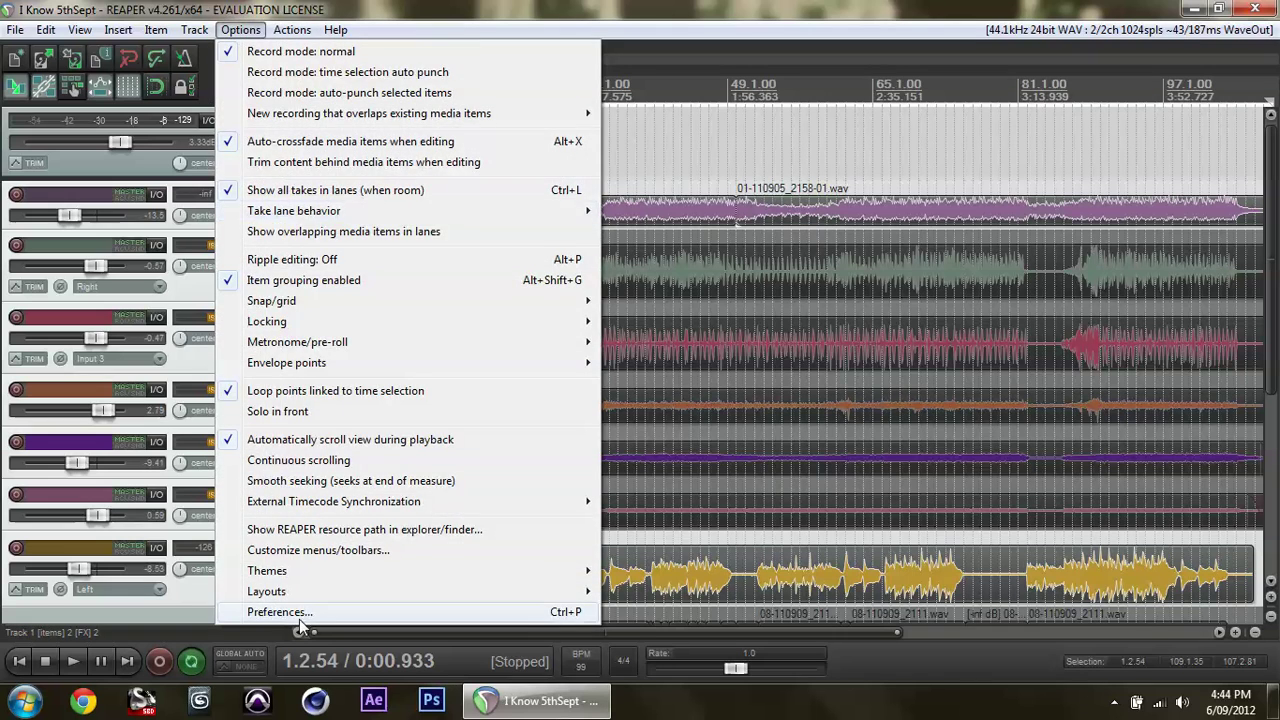
{"action": "left_click", "coordinate": [298, 617]}
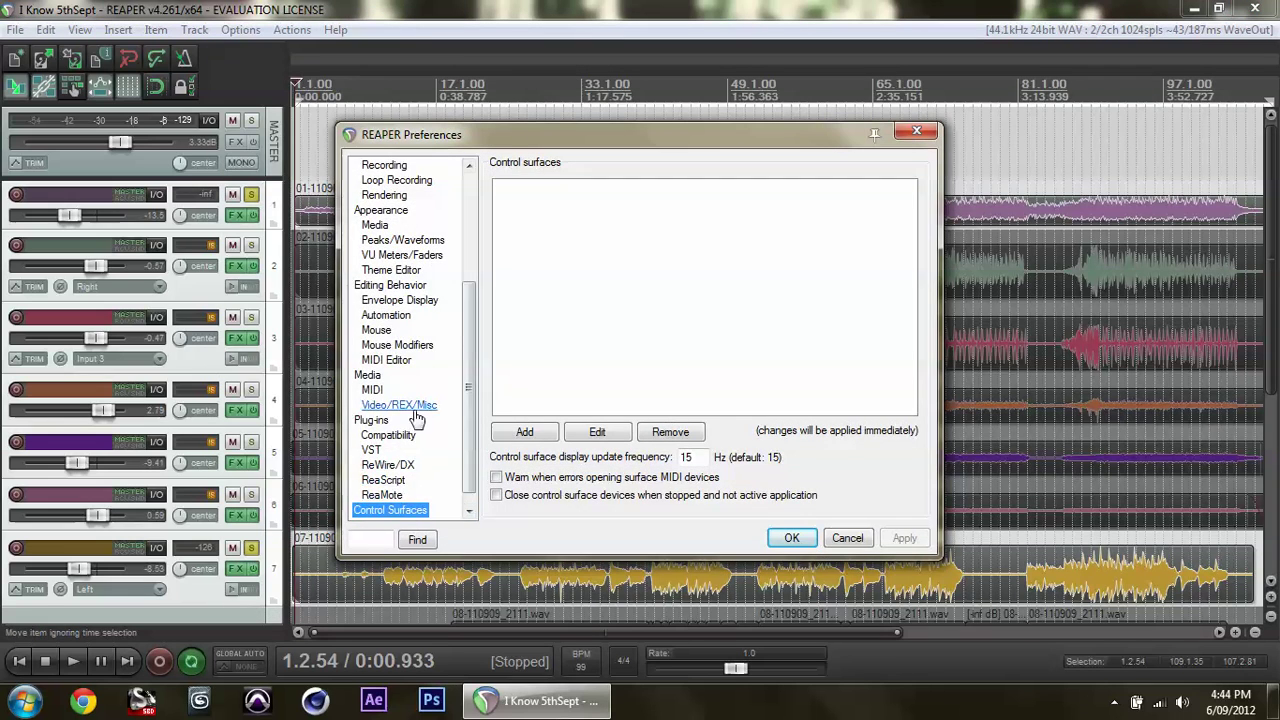
{"action": "scroll", "coordinate": [425, 340], "scroll_direction": "up", "scroll_amount": 4}
{"action": "scroll", "coordinate": [390, 450], "scroll_direction": "down", "scroll_amount": 5}
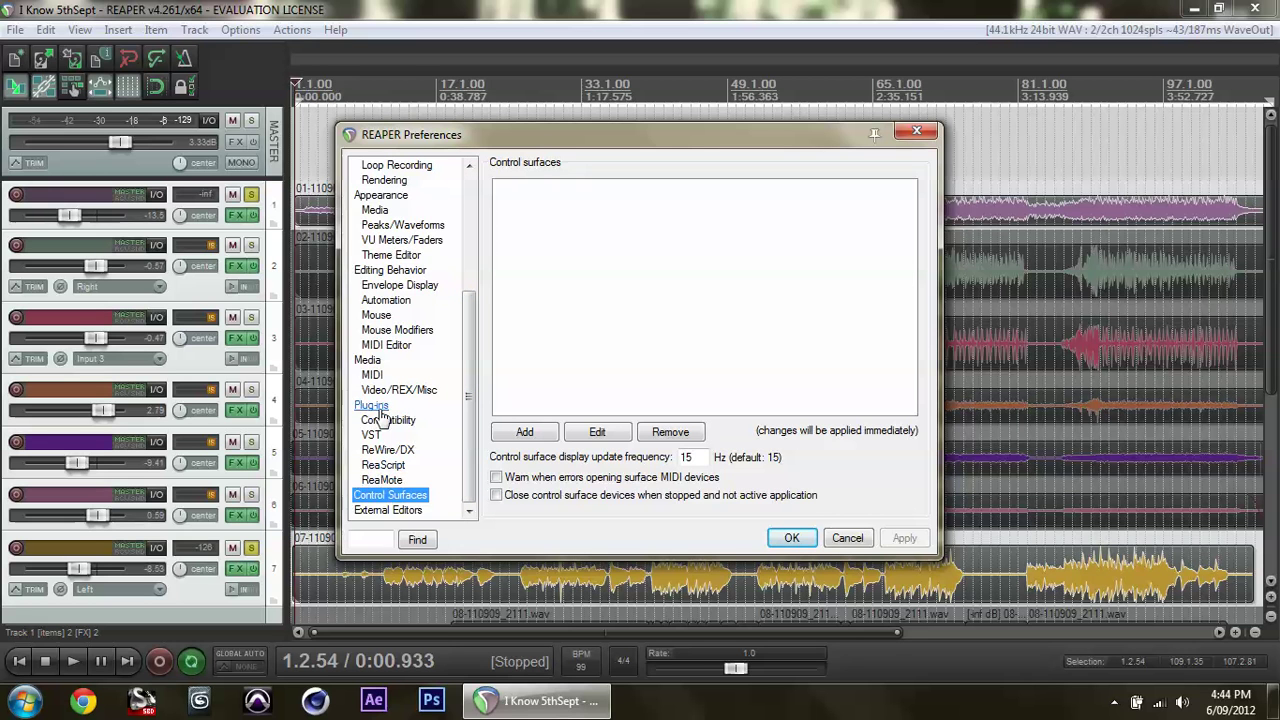
{"action": "left_click", "coordinate": [538, 436]}
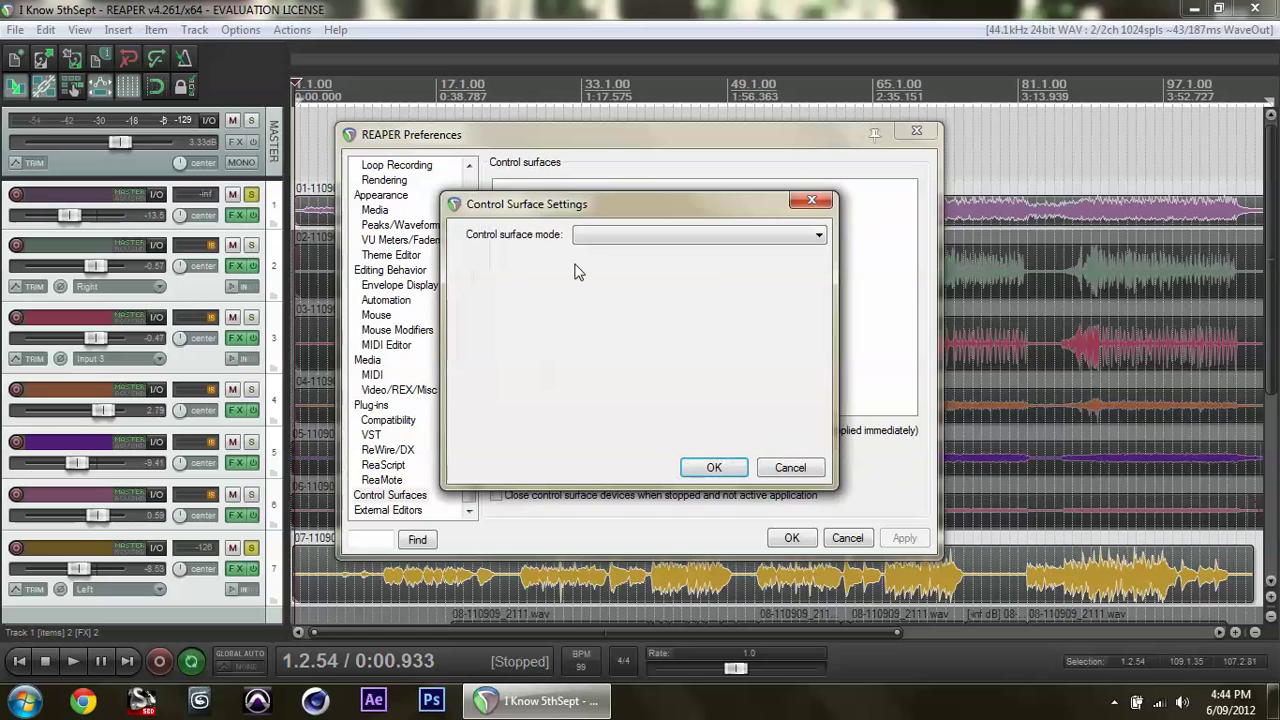
{"action": "left_click", "coordinate": [605, 236]}
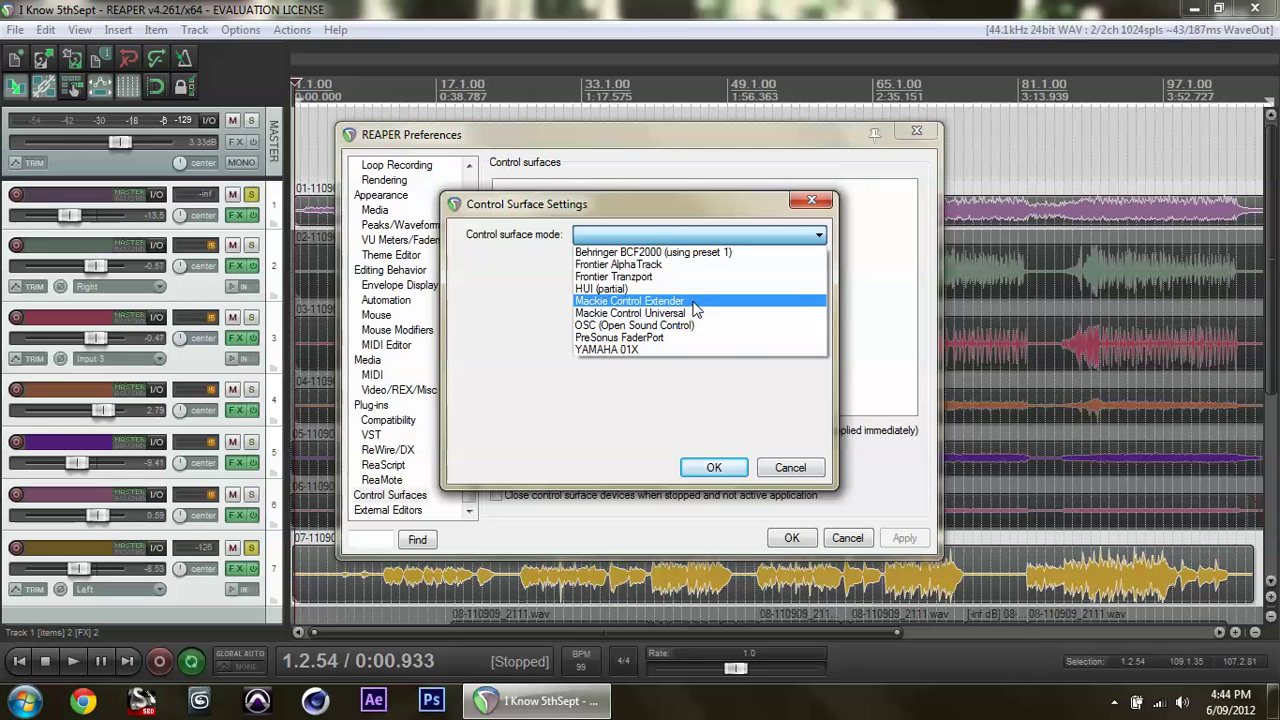
{"action": "left_click", "coordinate": [632, 290]}
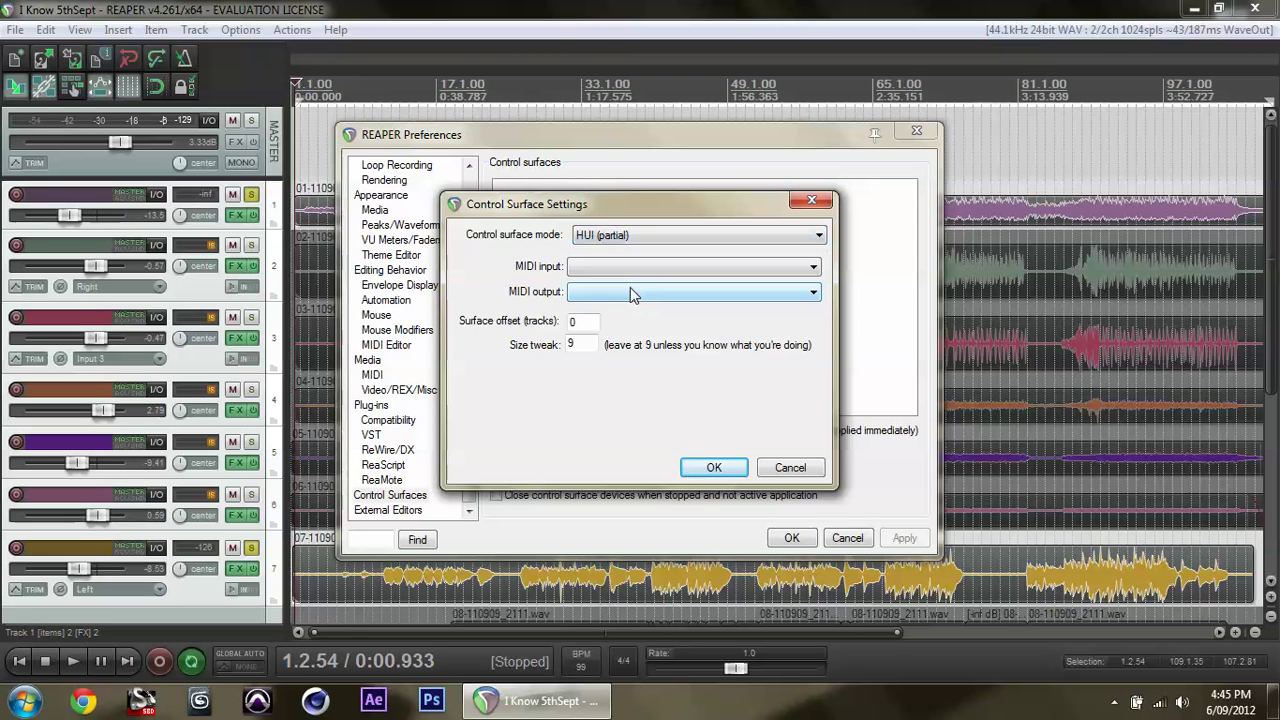
Set the surface's MIDI input to nanoKONTROL2 1 SLIDER/KNOB and output to nanoKONTROL2 1 CTRL, and accept the preferences
{"action": "left_click", "coordinate": [634, 268]}
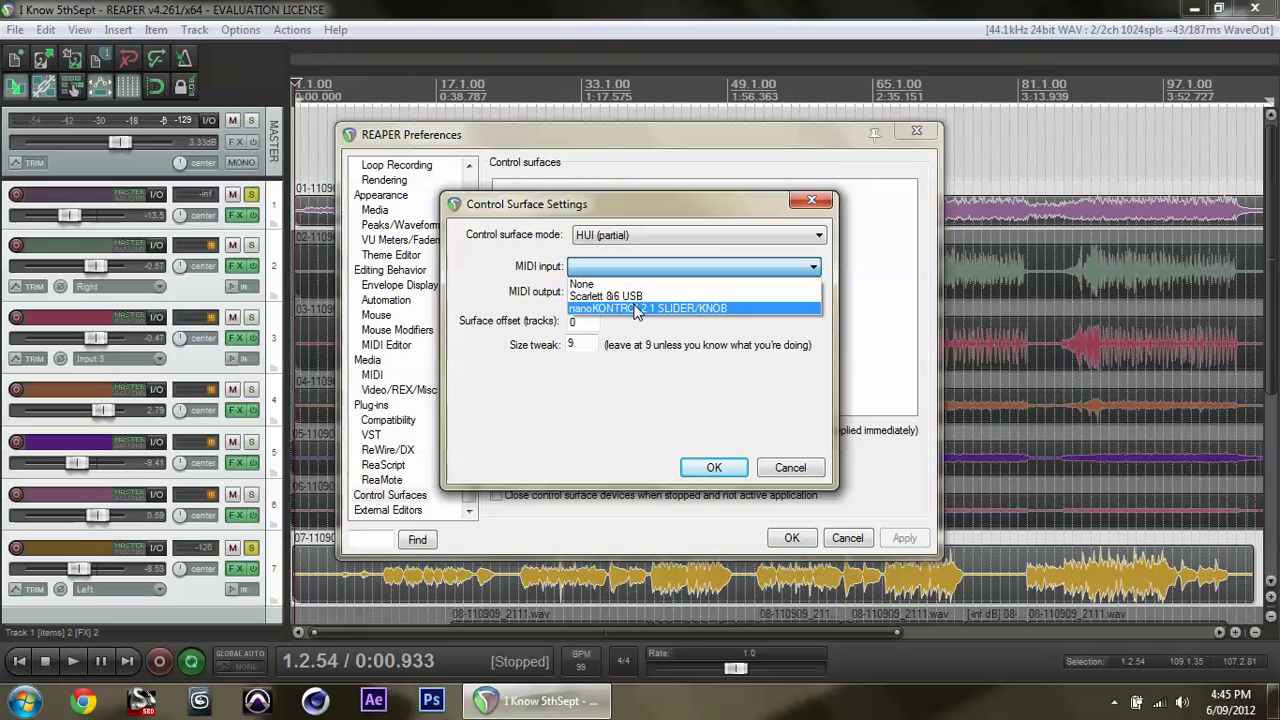
{"action": "left_click", "coordinate": [634, 308]}
{"action": "left_click", "coordinate": [635, 292]}
{"action": "left_click", "coordinate": [634, 346]}
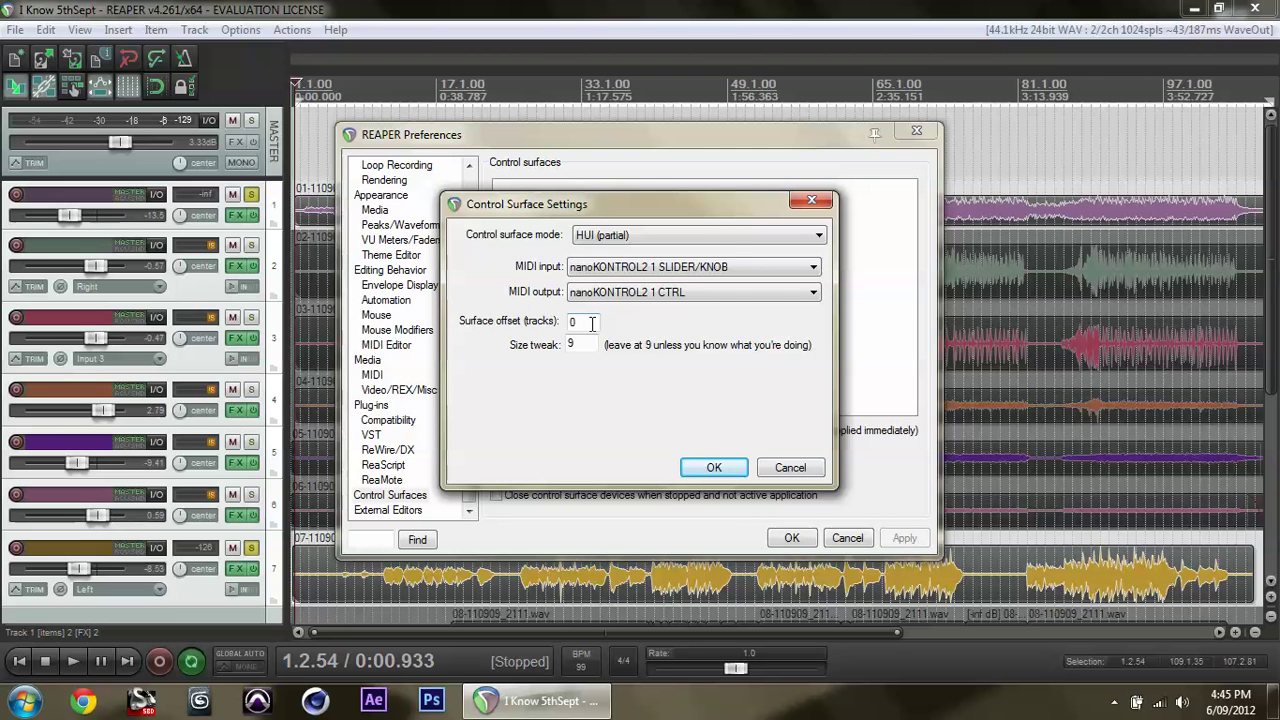
{"action": "left_click_drag", "start_coordinate": [581, 323], "coordinate": [566, 322]}
{"action": "left_click", "coordinate": [709, 468]}
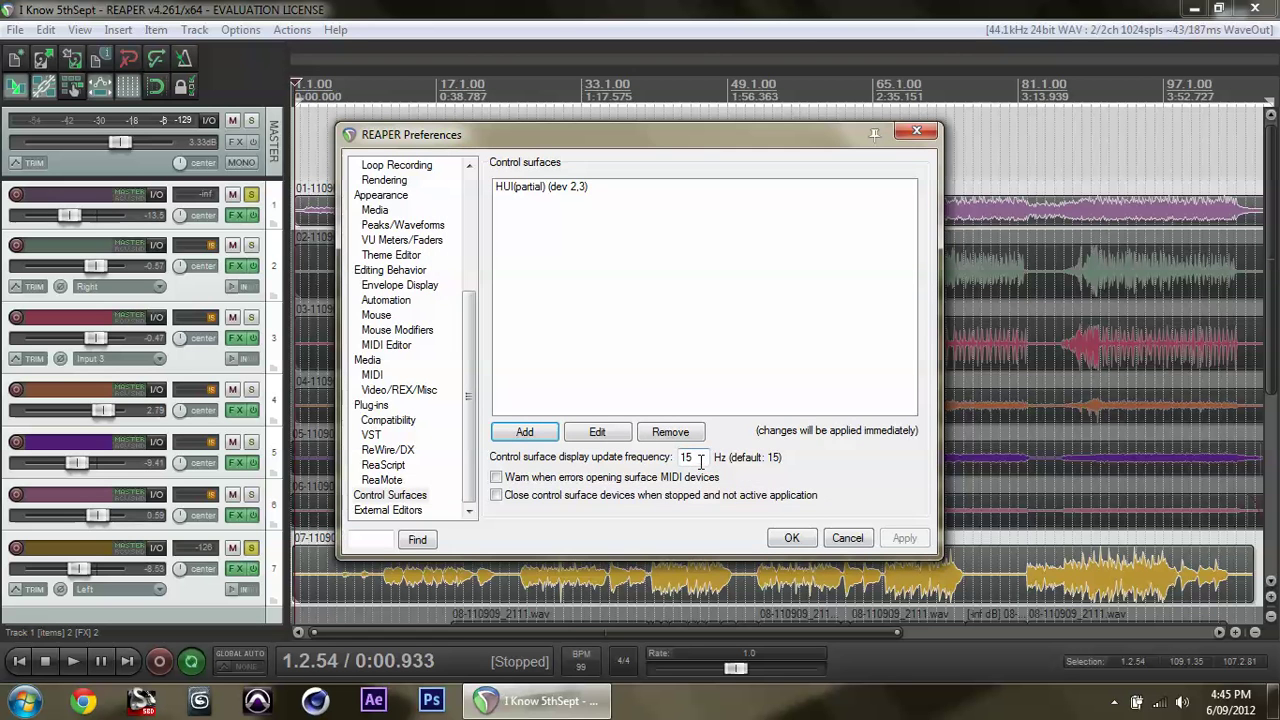
{"action": "left_click", "coordinate": [787, 541]}
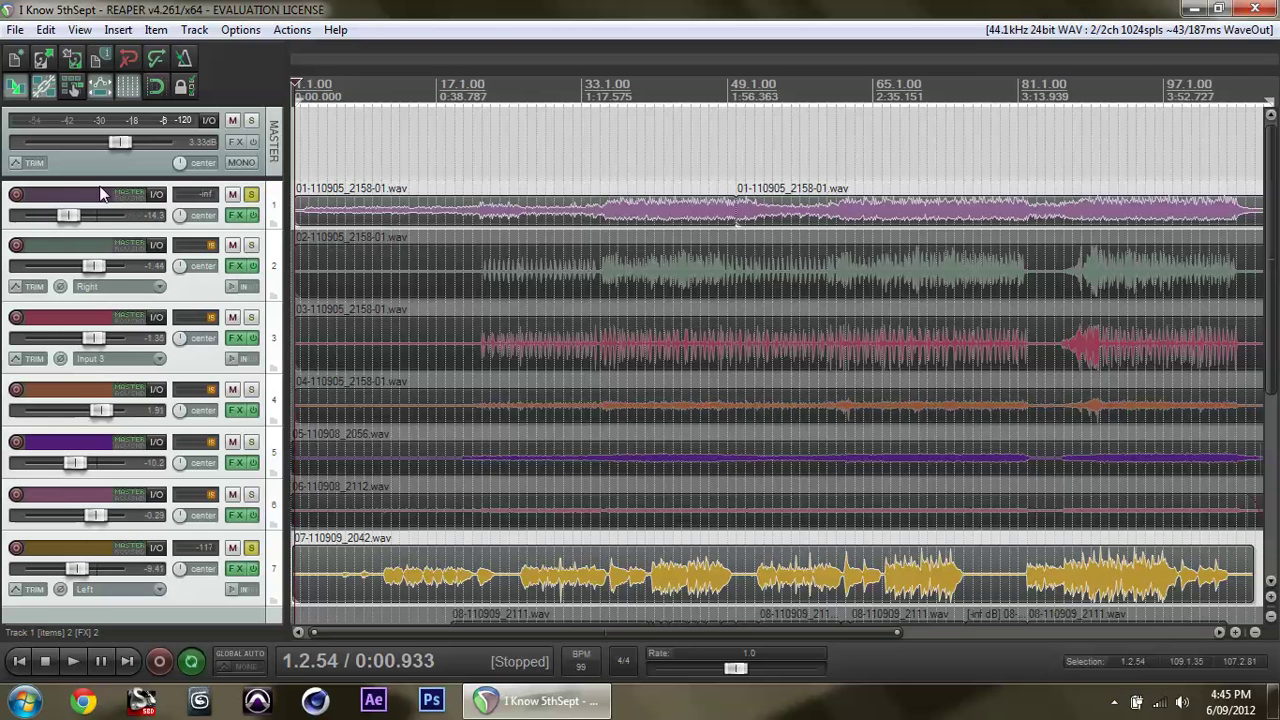
Select track 1 while testing the controller's faders, and quit REAPER without saving the project
{"action": "left_click", "coordinate": [170, 228]}
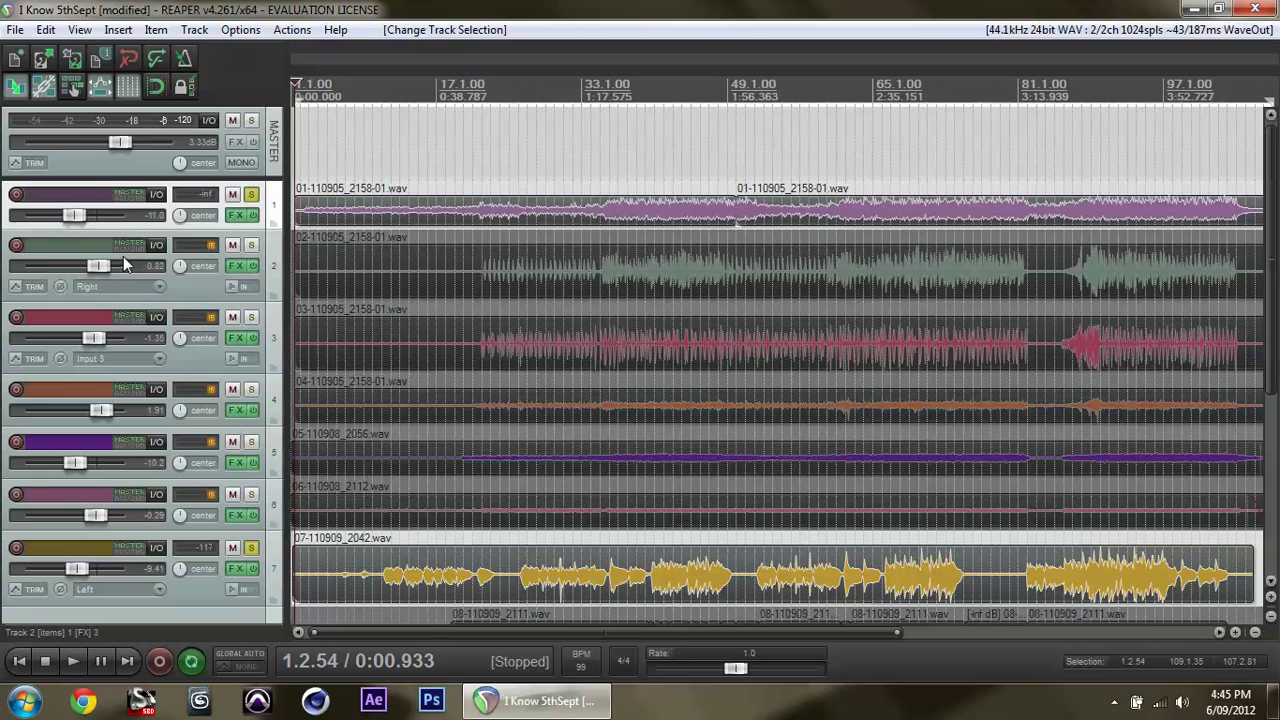
{"action": "mouse_move", "coordinate": [123, 259]}
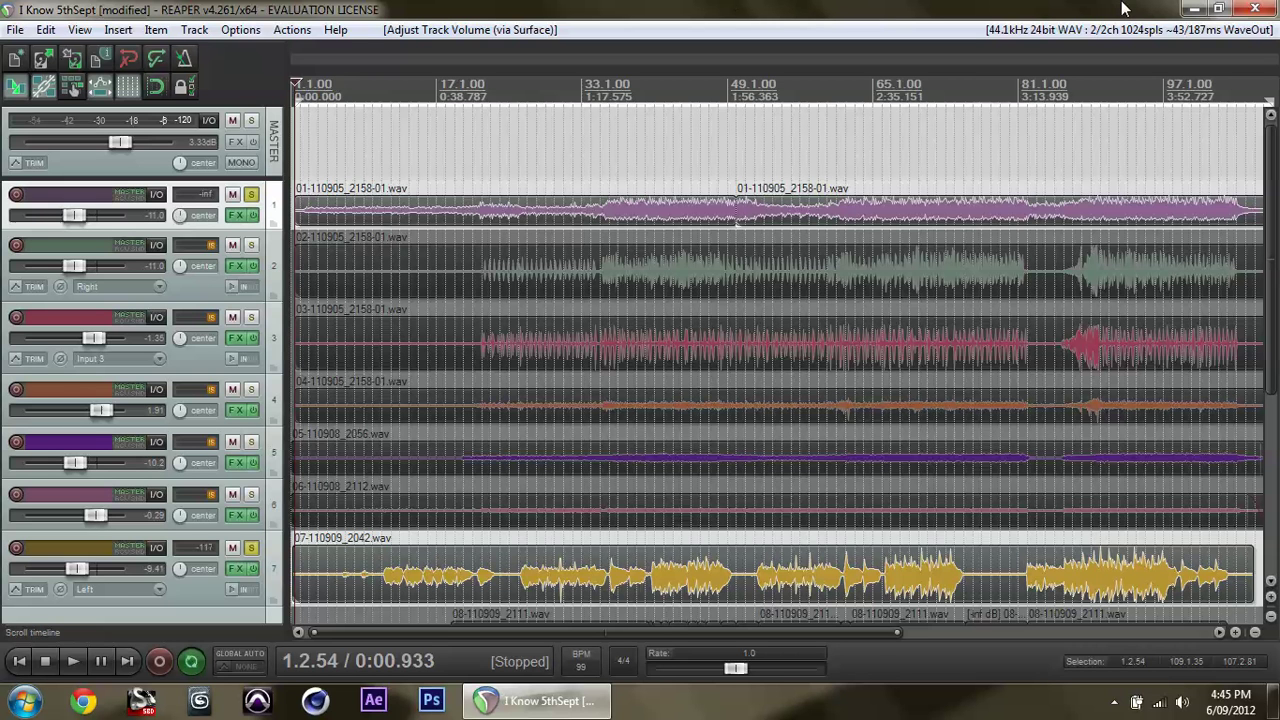
{"action": "left_click", "coordinate": [1254, 10]}
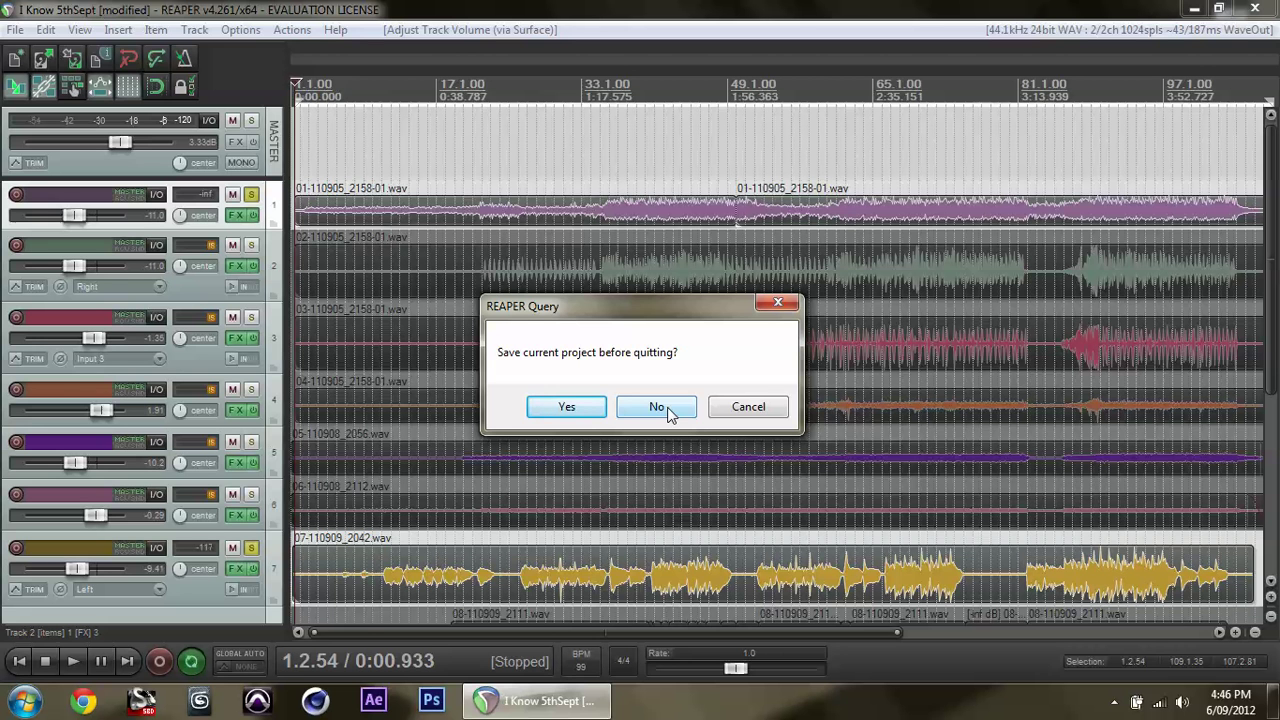
{"action": "left_click", "coordinate": [667, 409]}
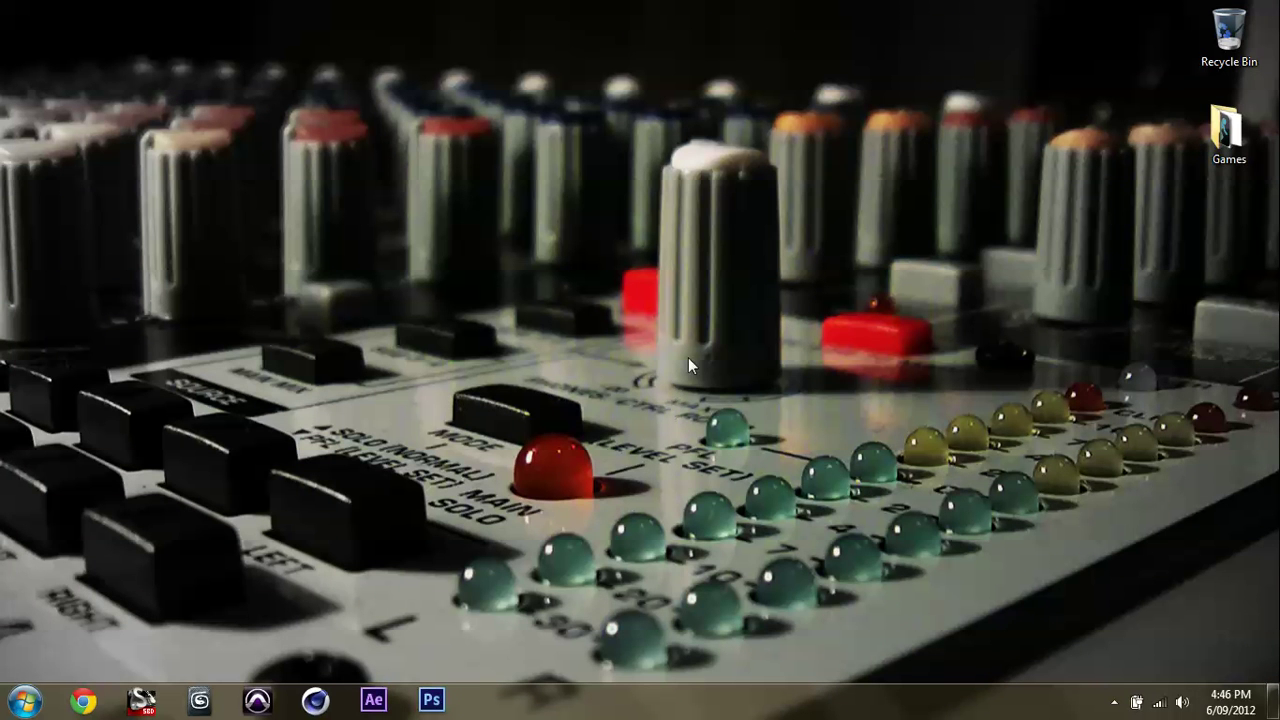
{"action": "left_click_drag", "start_coordinate": [1120, 14], "coordinate": [1262, 284]}
{"action": "left_click", "coordinate": [982, 388]}
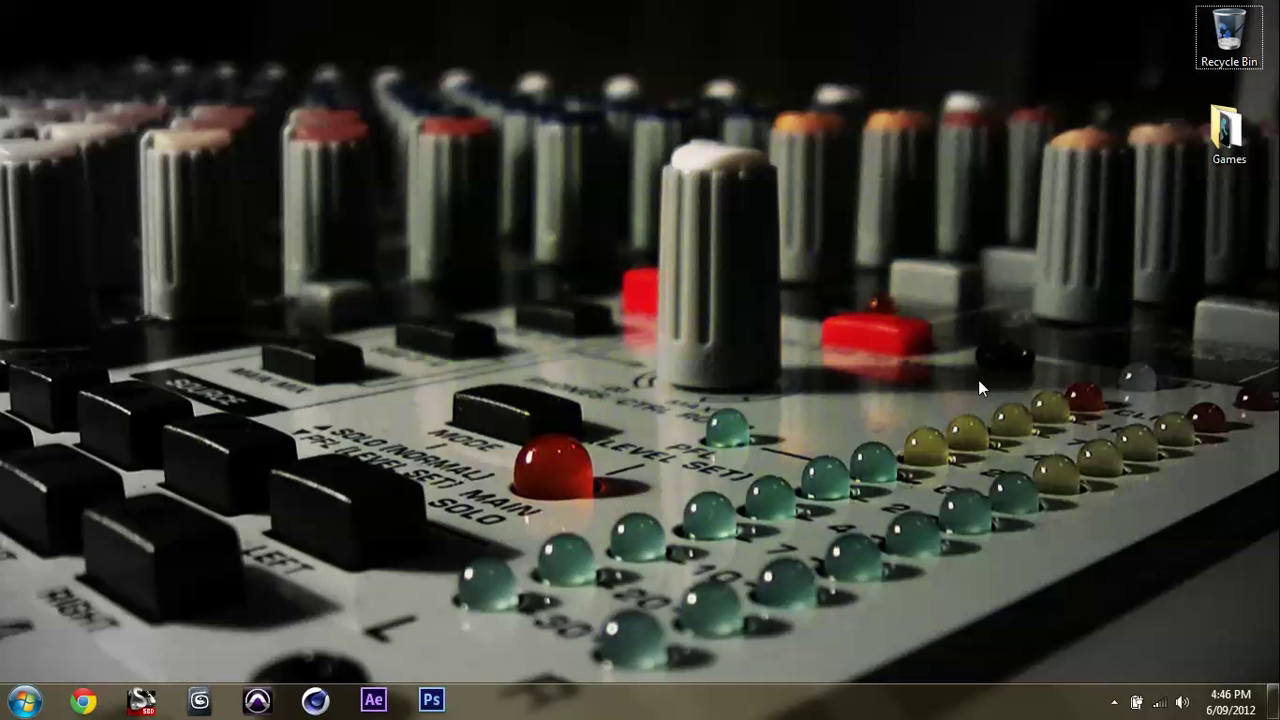
{"action": "left_click", "coordinate": [1115, 702]}
{"action": "left_click", "coordinate": [1000, 603]}
{"action": "left_click", "coordinate": [1115, 702]}
{"action": "left_click", "coordinate": [843, 638]}
{"action": "left_click", "coordinate": [6, 705]}
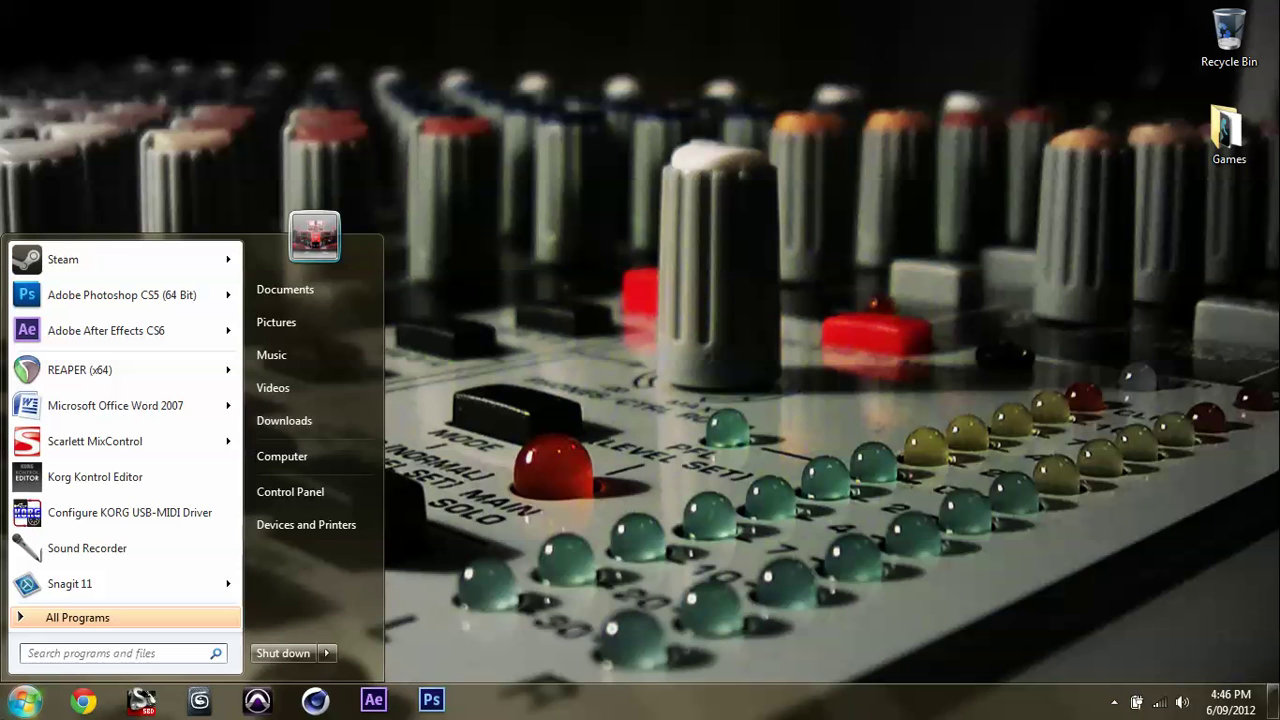
{"action": "left_click", "coordinate": [588, 611]}
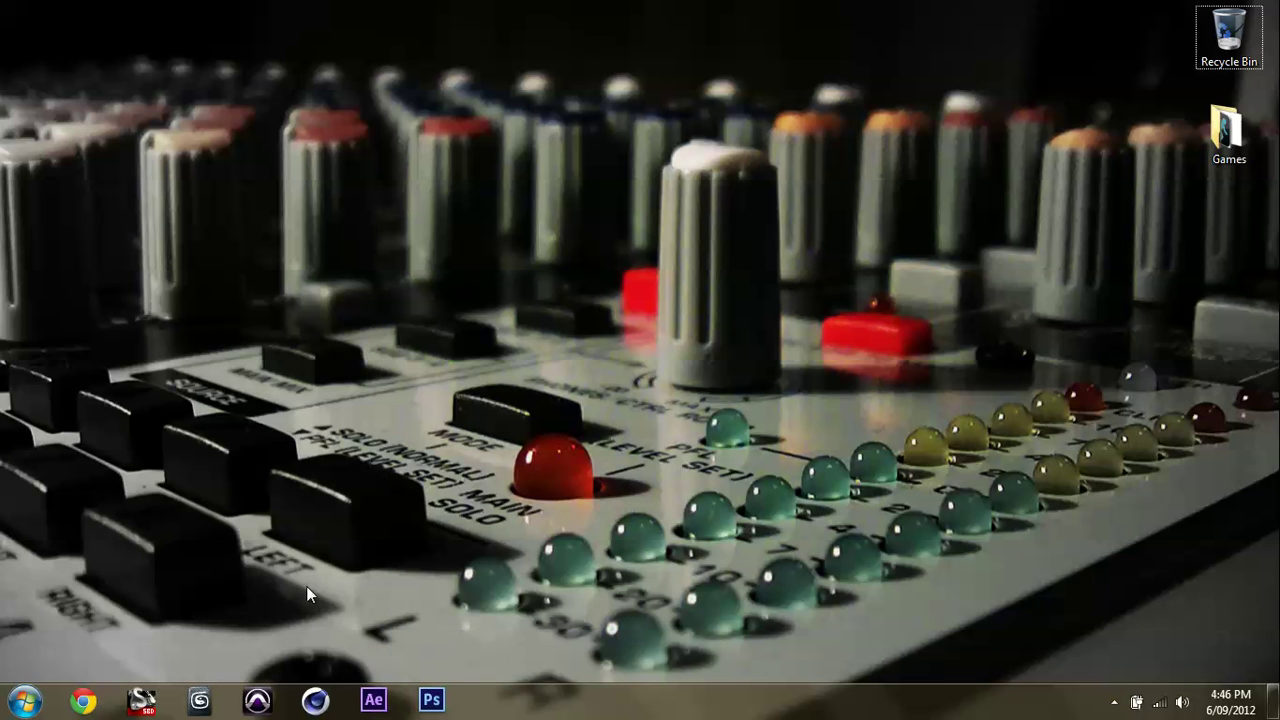
Search the installed programs for midi and launch MIDI-OX
{"action": "left_click", "coordinate": [8, 706]}
{"action": "type", "text": "midi"}
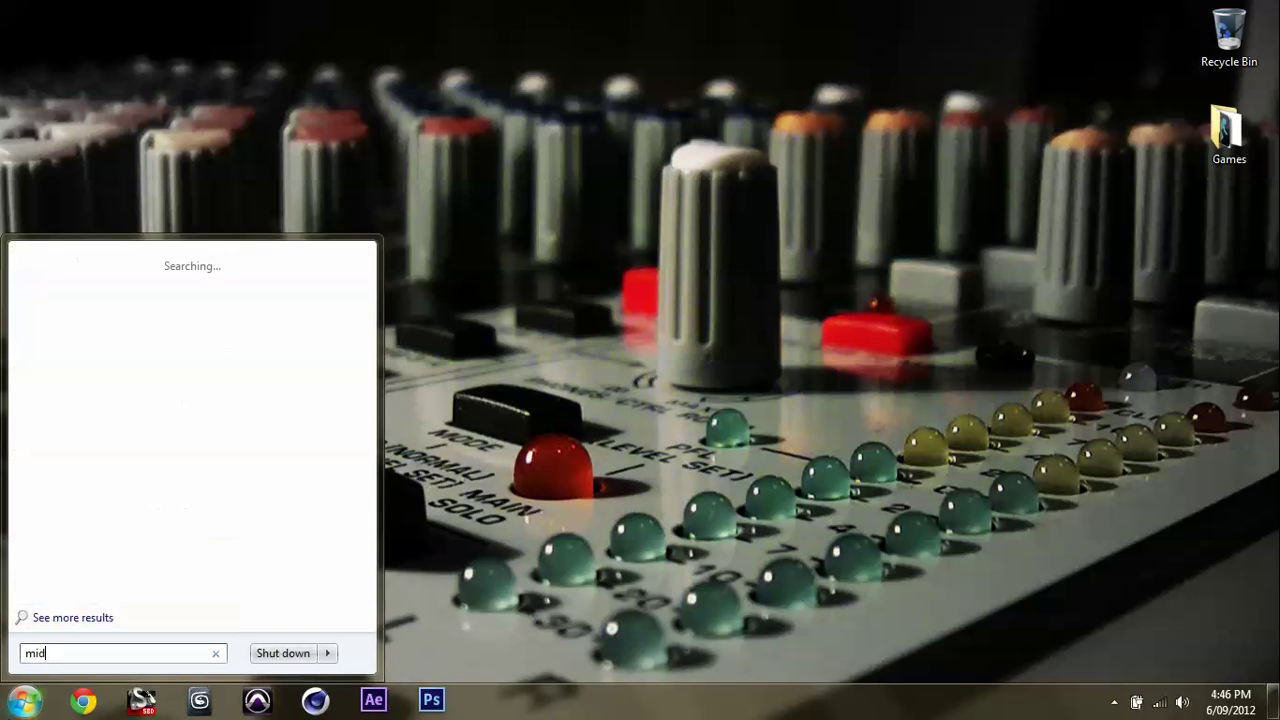
{"action": "key", "text": "Return"}
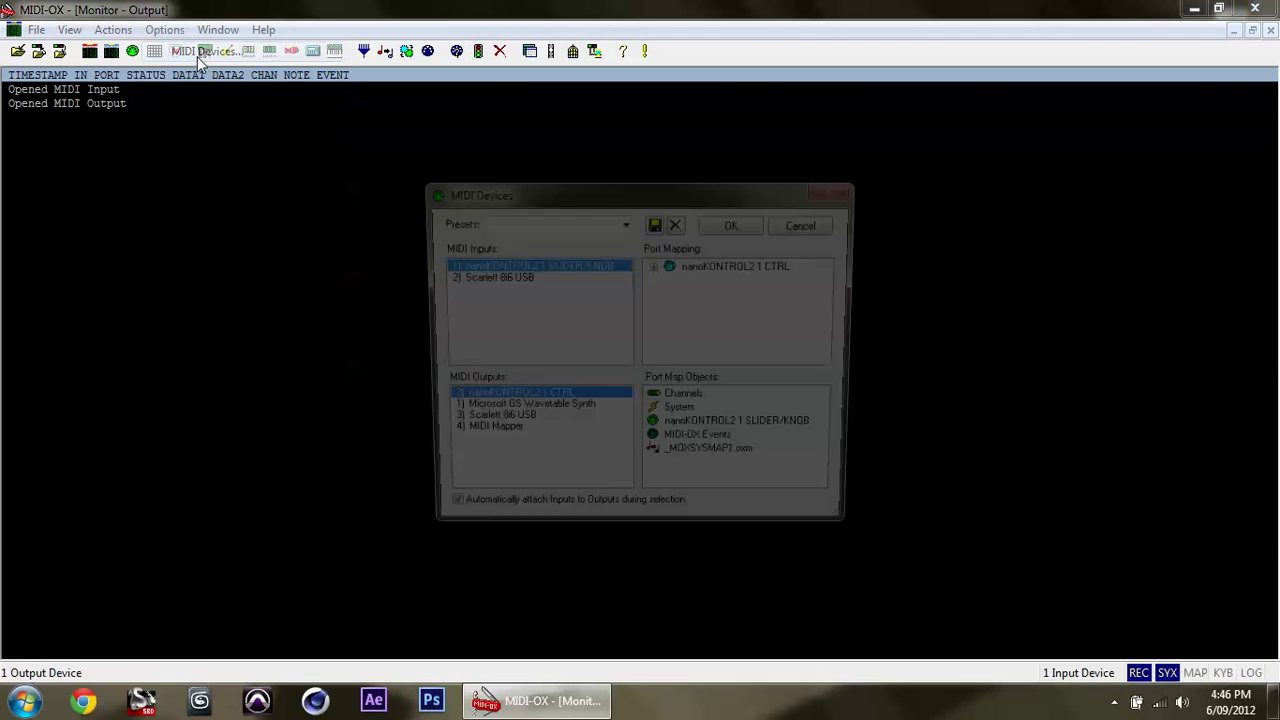
Accept nanoKONTROL2 1 SLIDER/KNOB as MIDI input and nanoKONTROL2 1 CTRL as output, and close MIDI-OX after monitoring the controller's messages
{"action": "left_click", "coordinate": [485, 277]}
{"action": "left_click", "coordinate": [485, 277]}
{"action": "left_click", "coordinate": [493, 411]}
{"action": "left_click", "coordinate": [497, 411]}
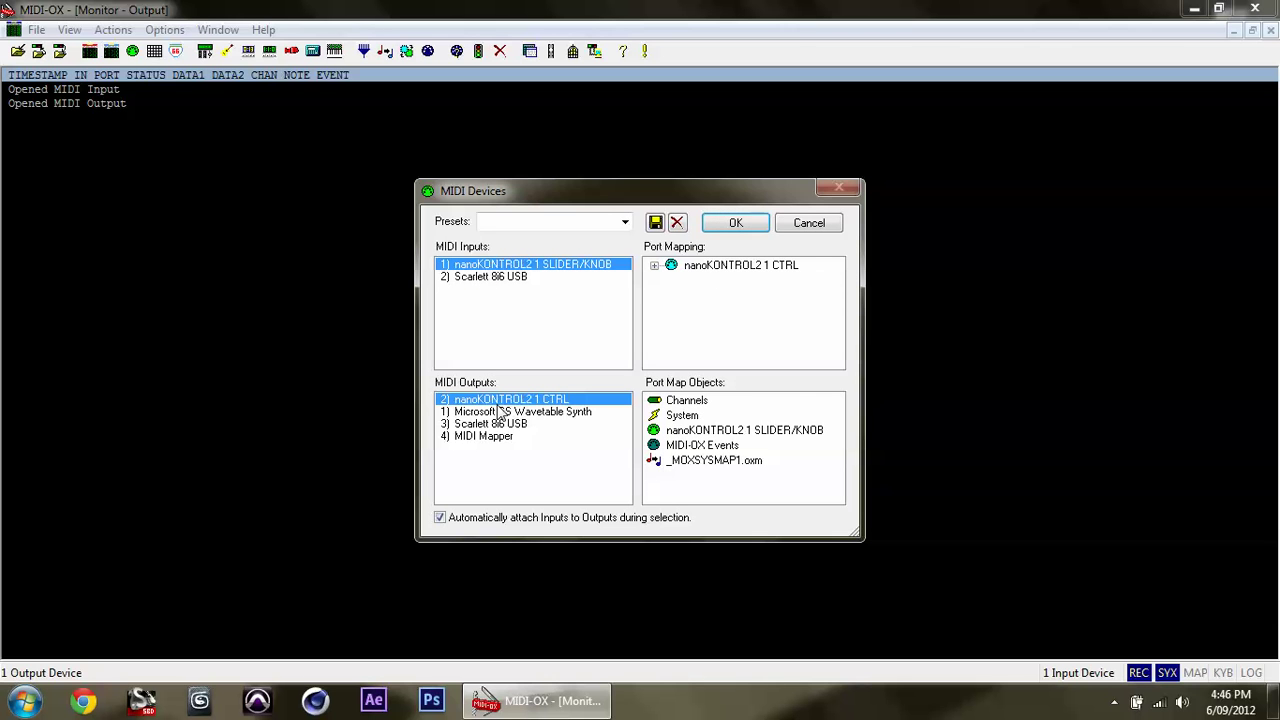
{"action": "left_click", "coordinate": [702, 274]}
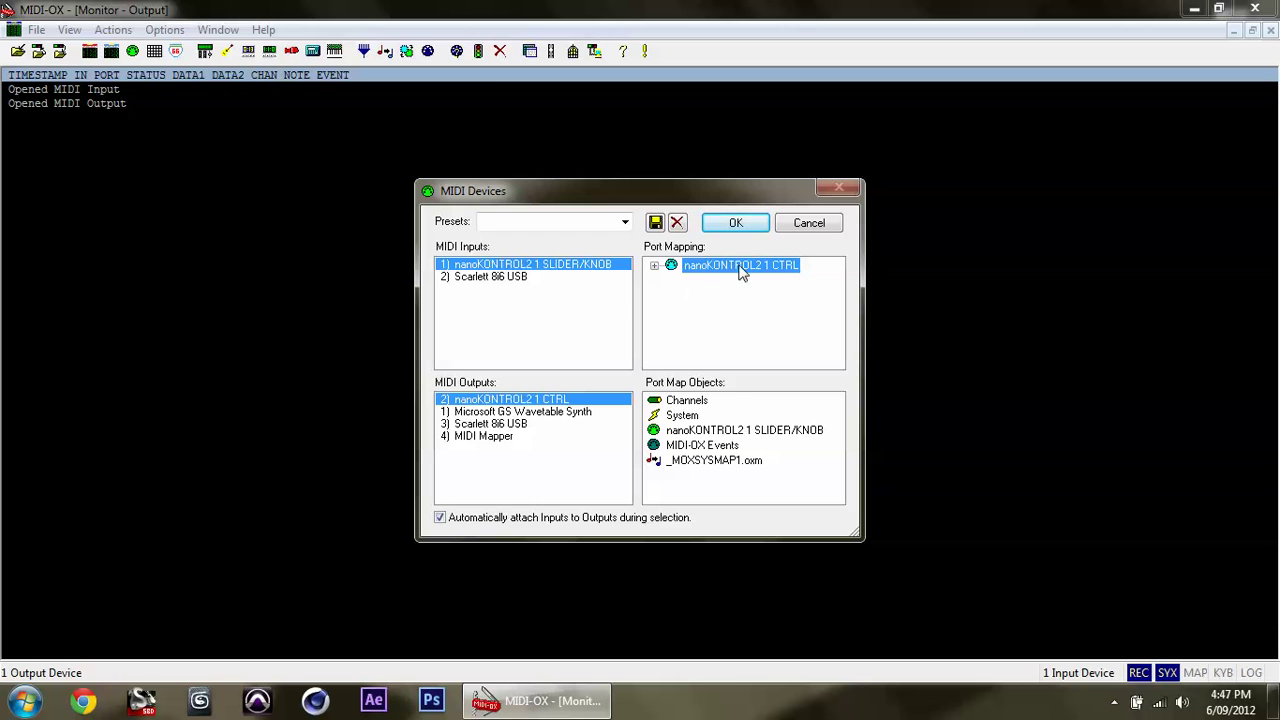
{"action": "left_click", "coordinate": [735, 223]}
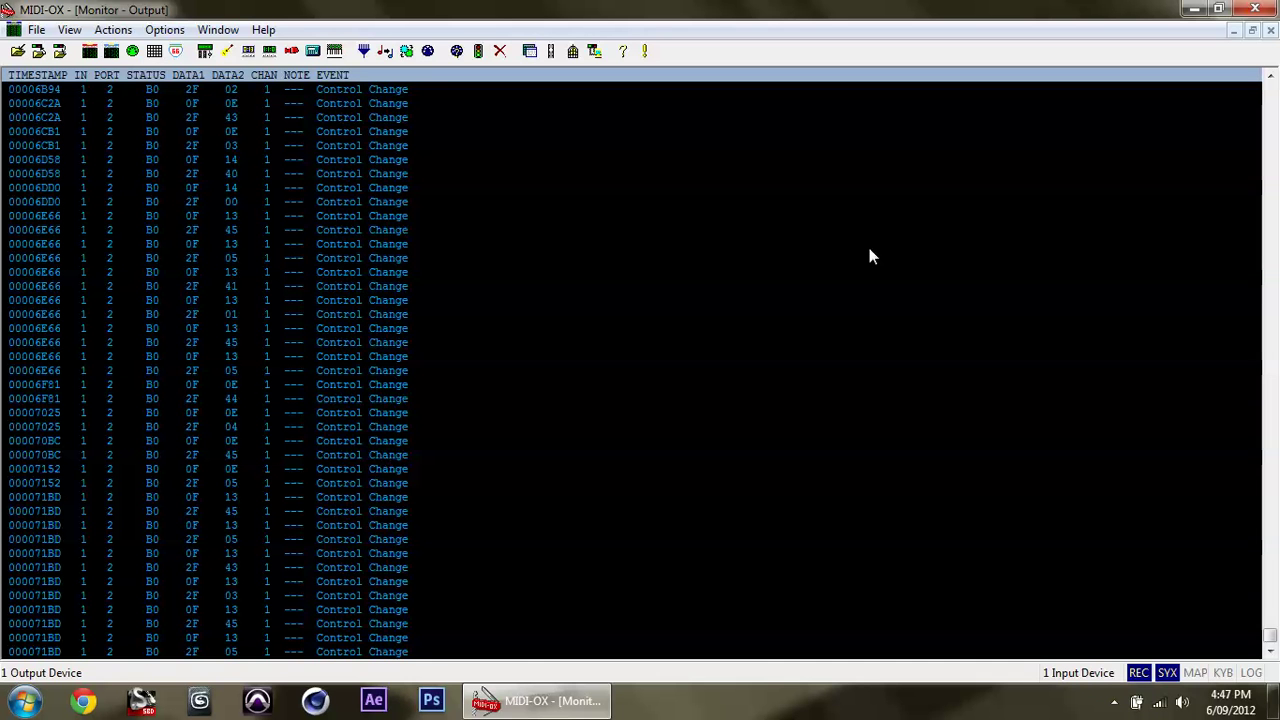
{"action": "left_click", "coordinate": [1252, 10]}
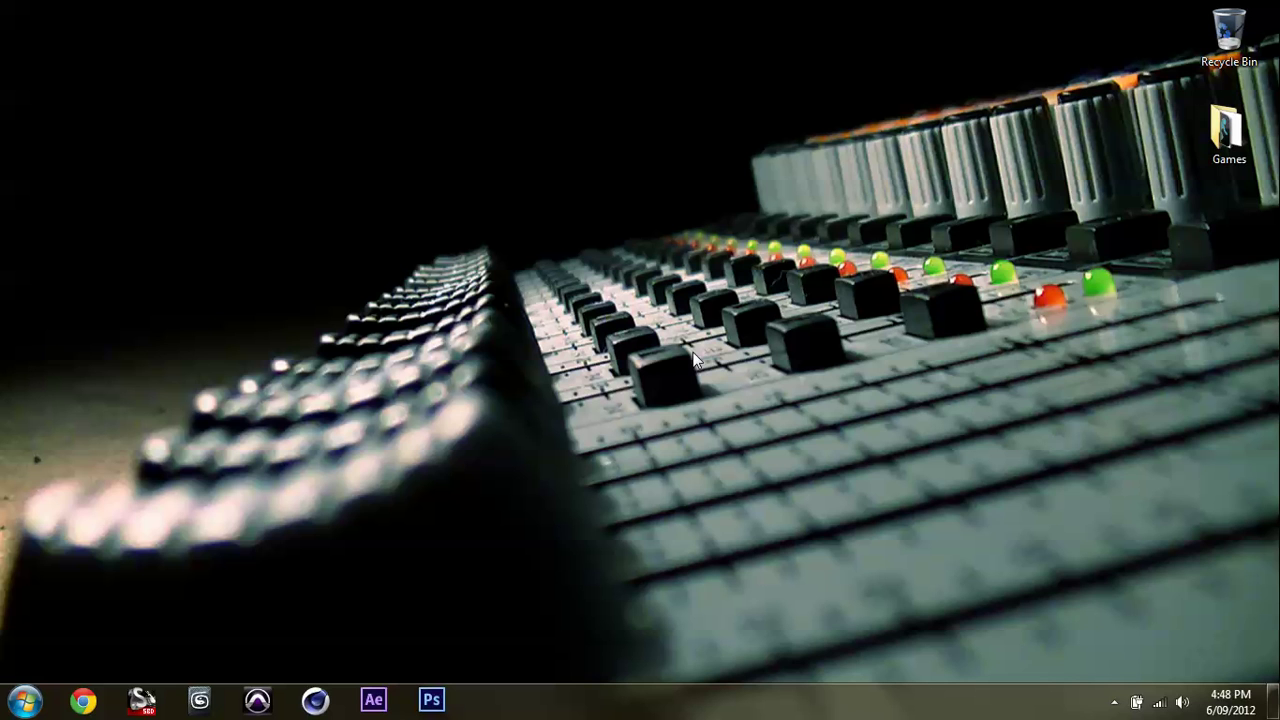
{"action": "left_click", "coordinate": [1114, 703]}
{"action": "left_click", "coordinate": [808, 568]}
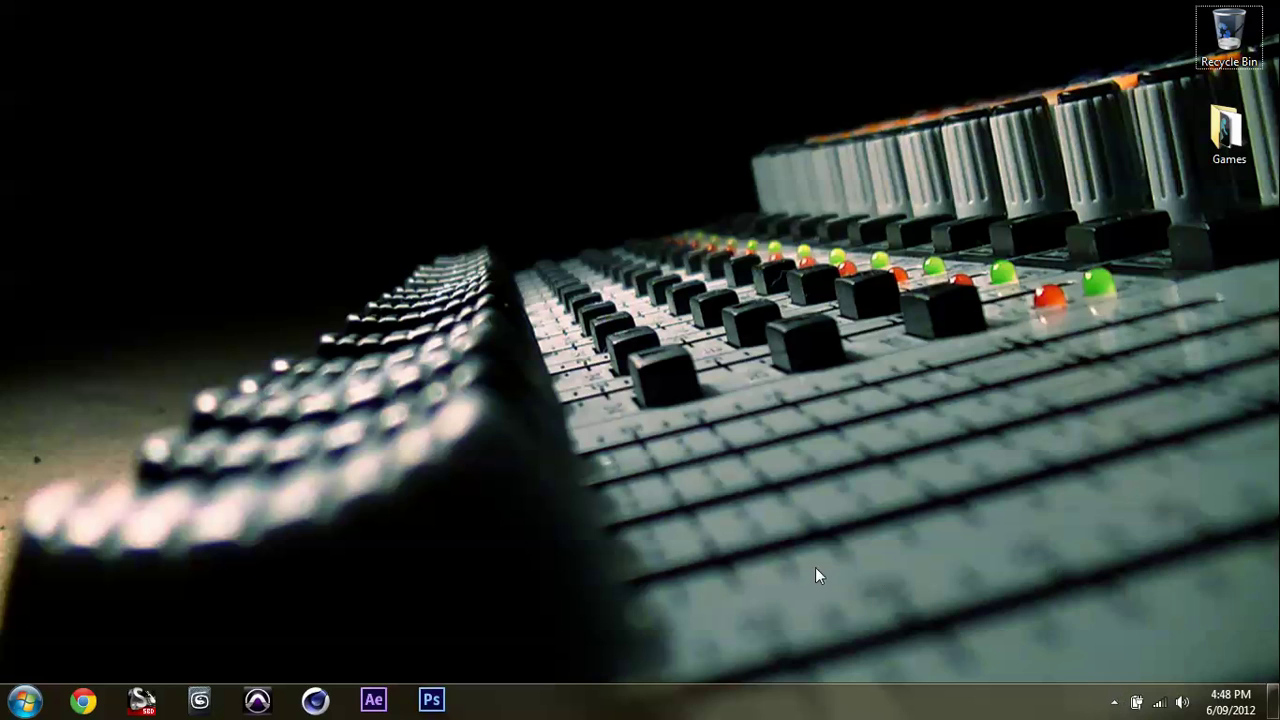